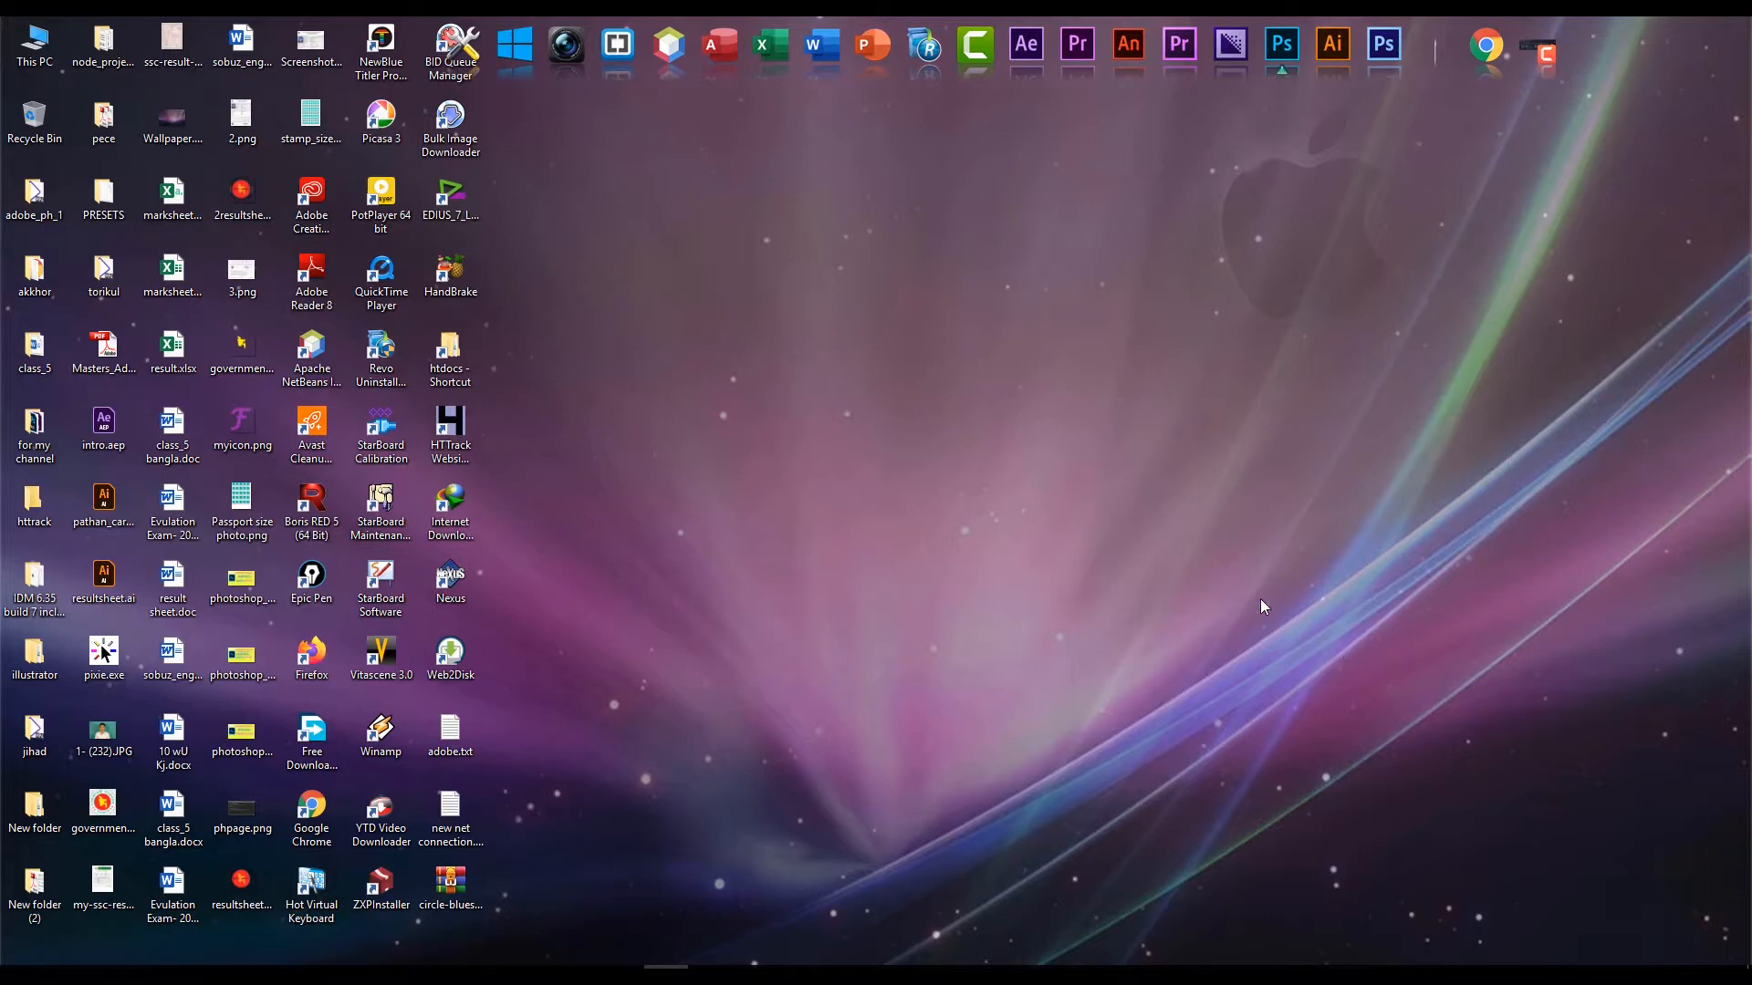
right_click(1218, 400)
click(1252, 442)
right_click(1023, 312)
click(1060, 366)
right_click(1037, 408)
click(1084, 461)
right_click(1094, 374)
click(1145, 425)
right_click(1365, 453)
click(1421, 504)
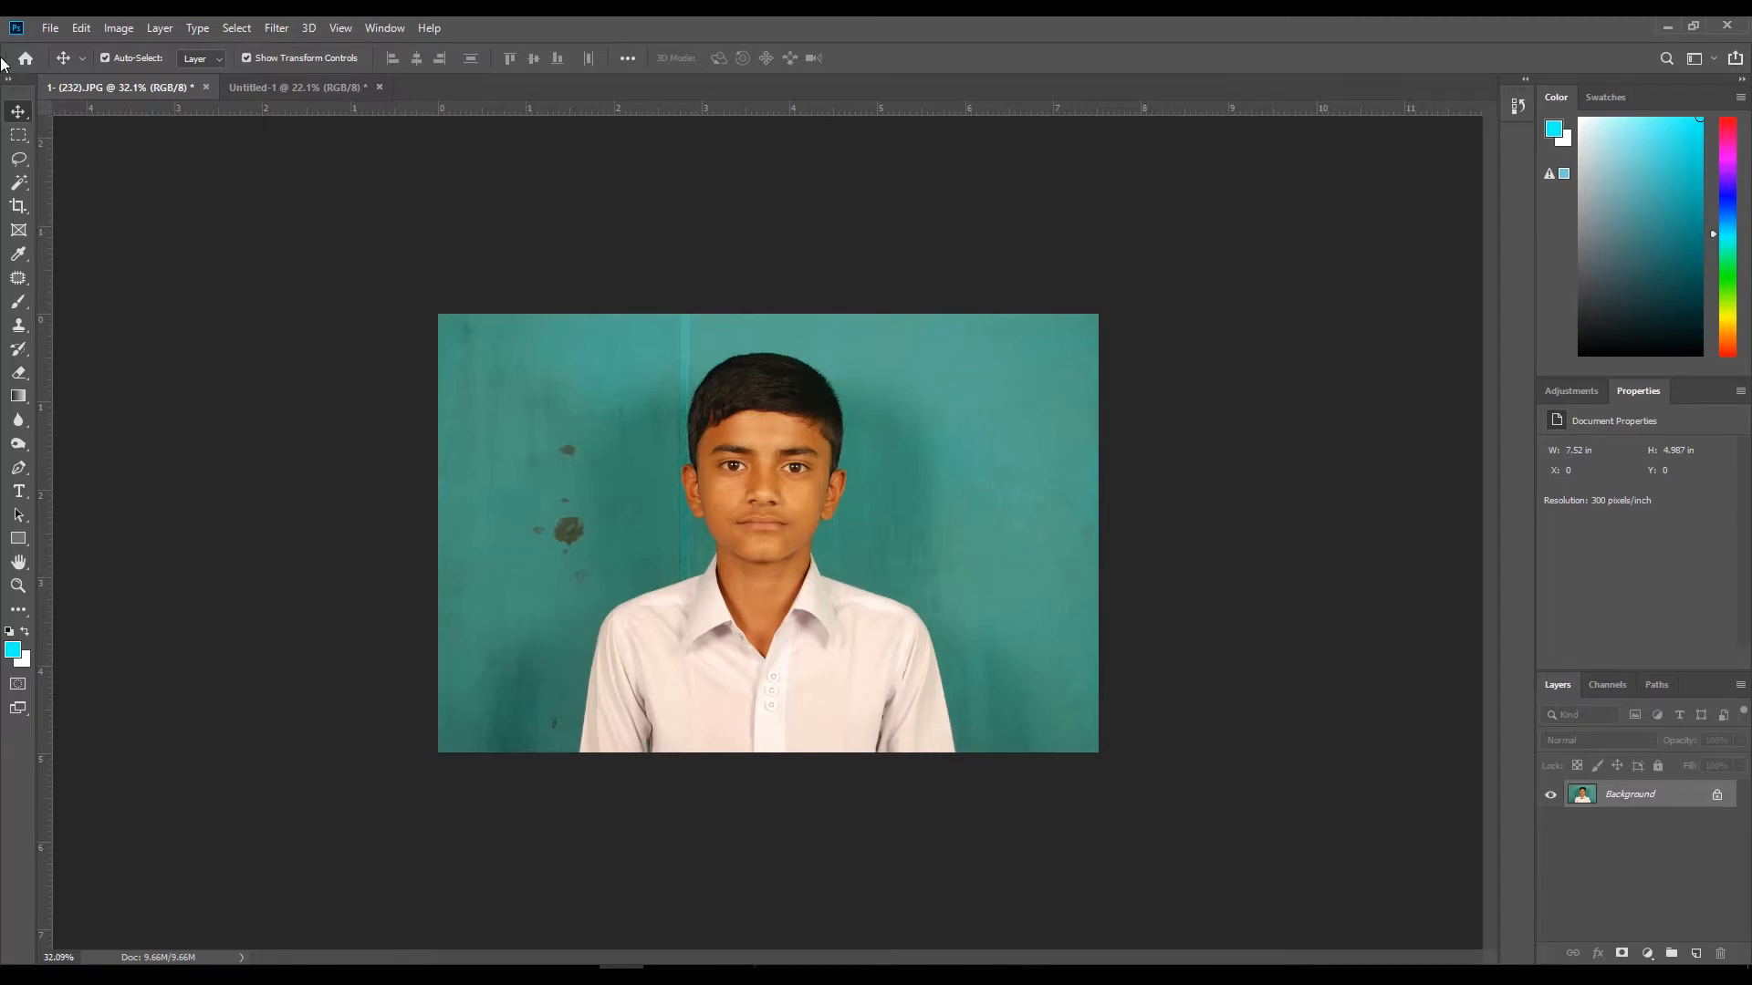
Open the portrait photo 1- (232).JPG from the Desktop.
click(52, 28)
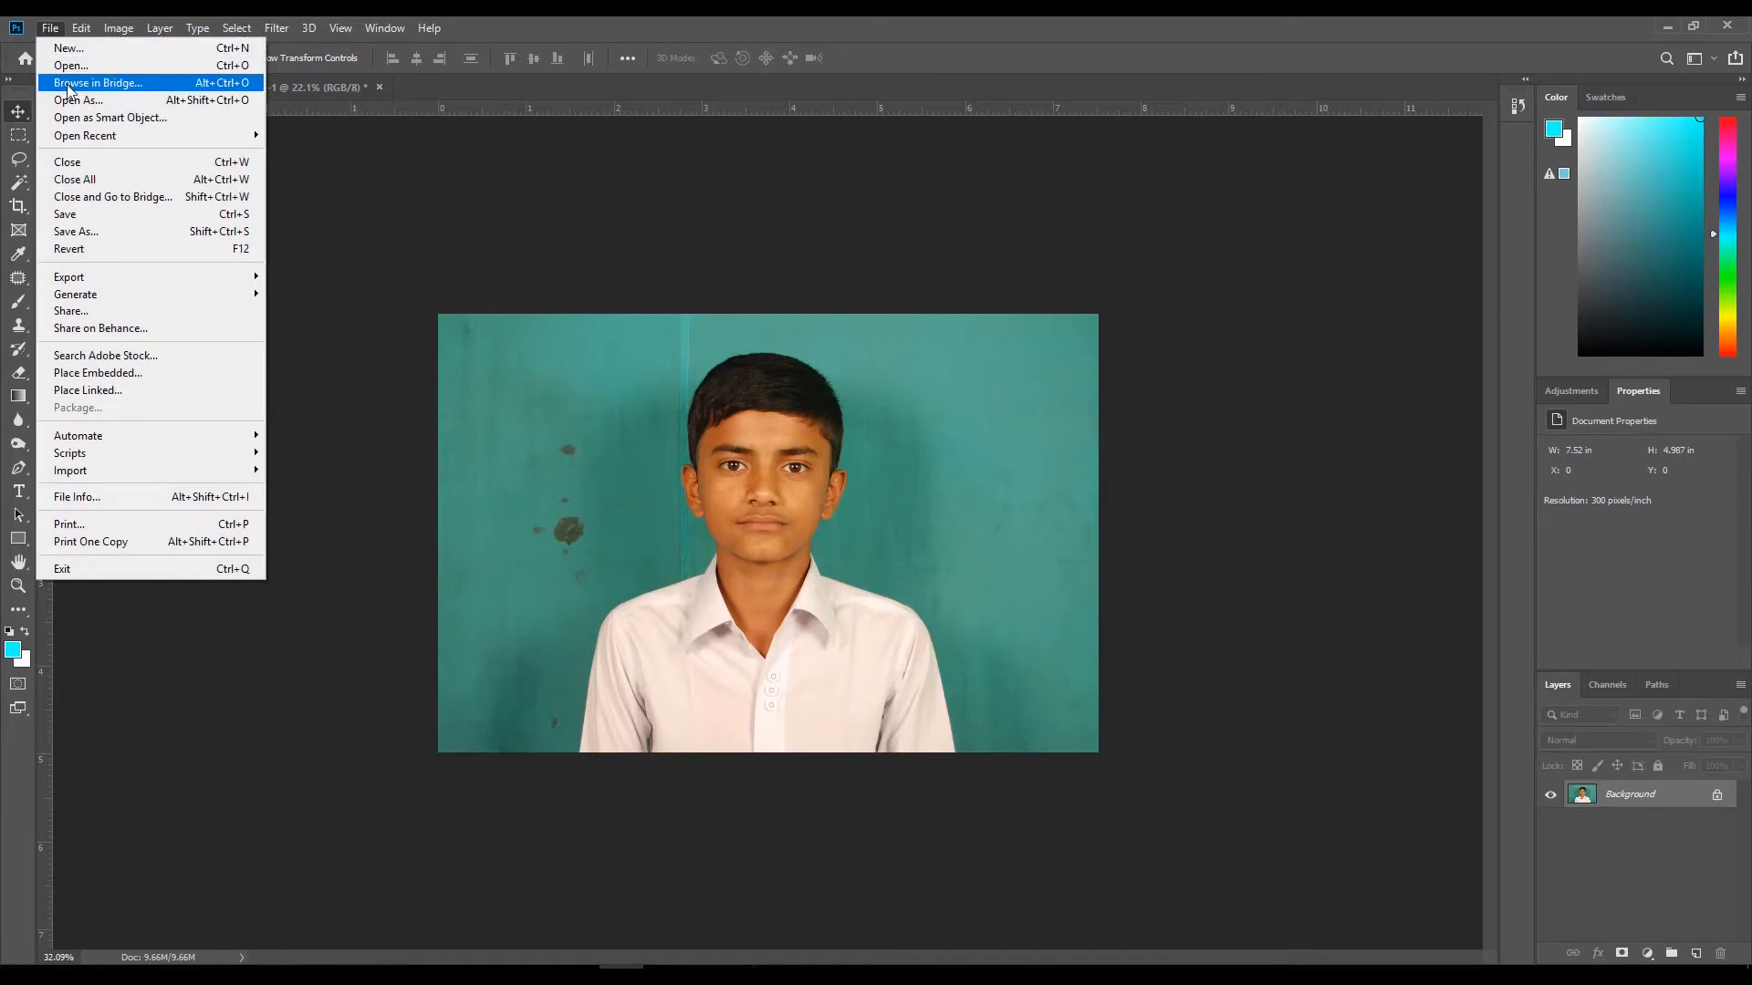
click(71, 67)
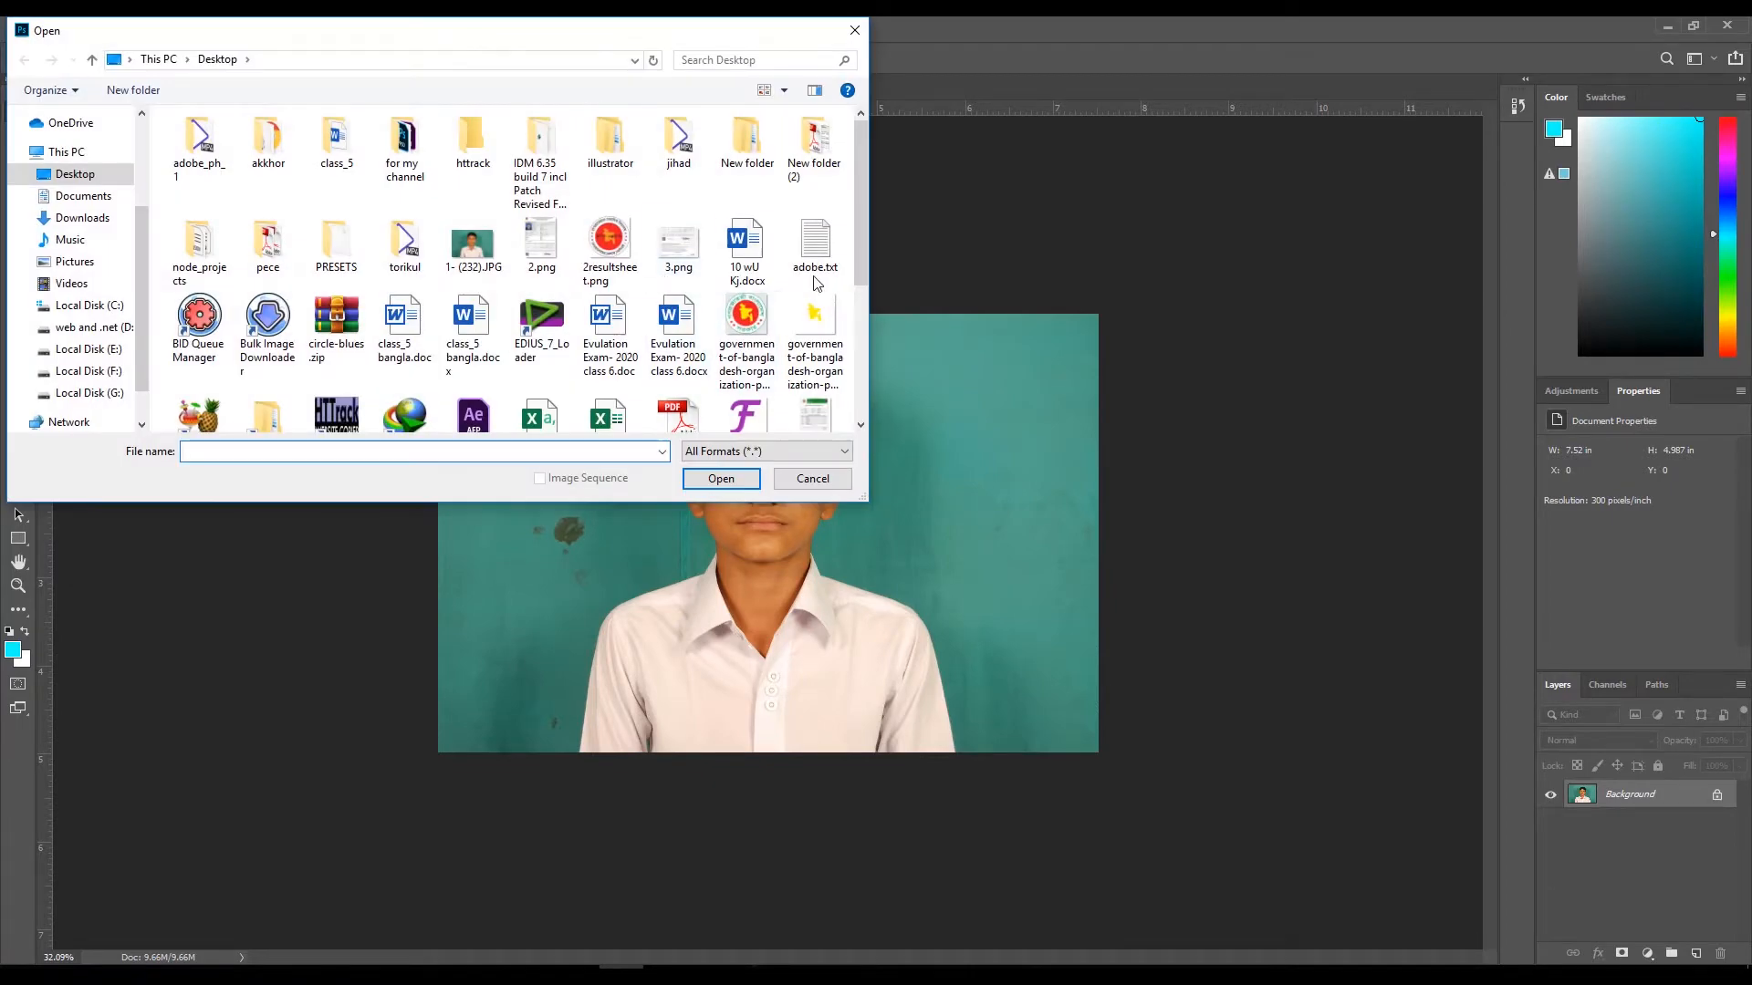
click(474, 252)
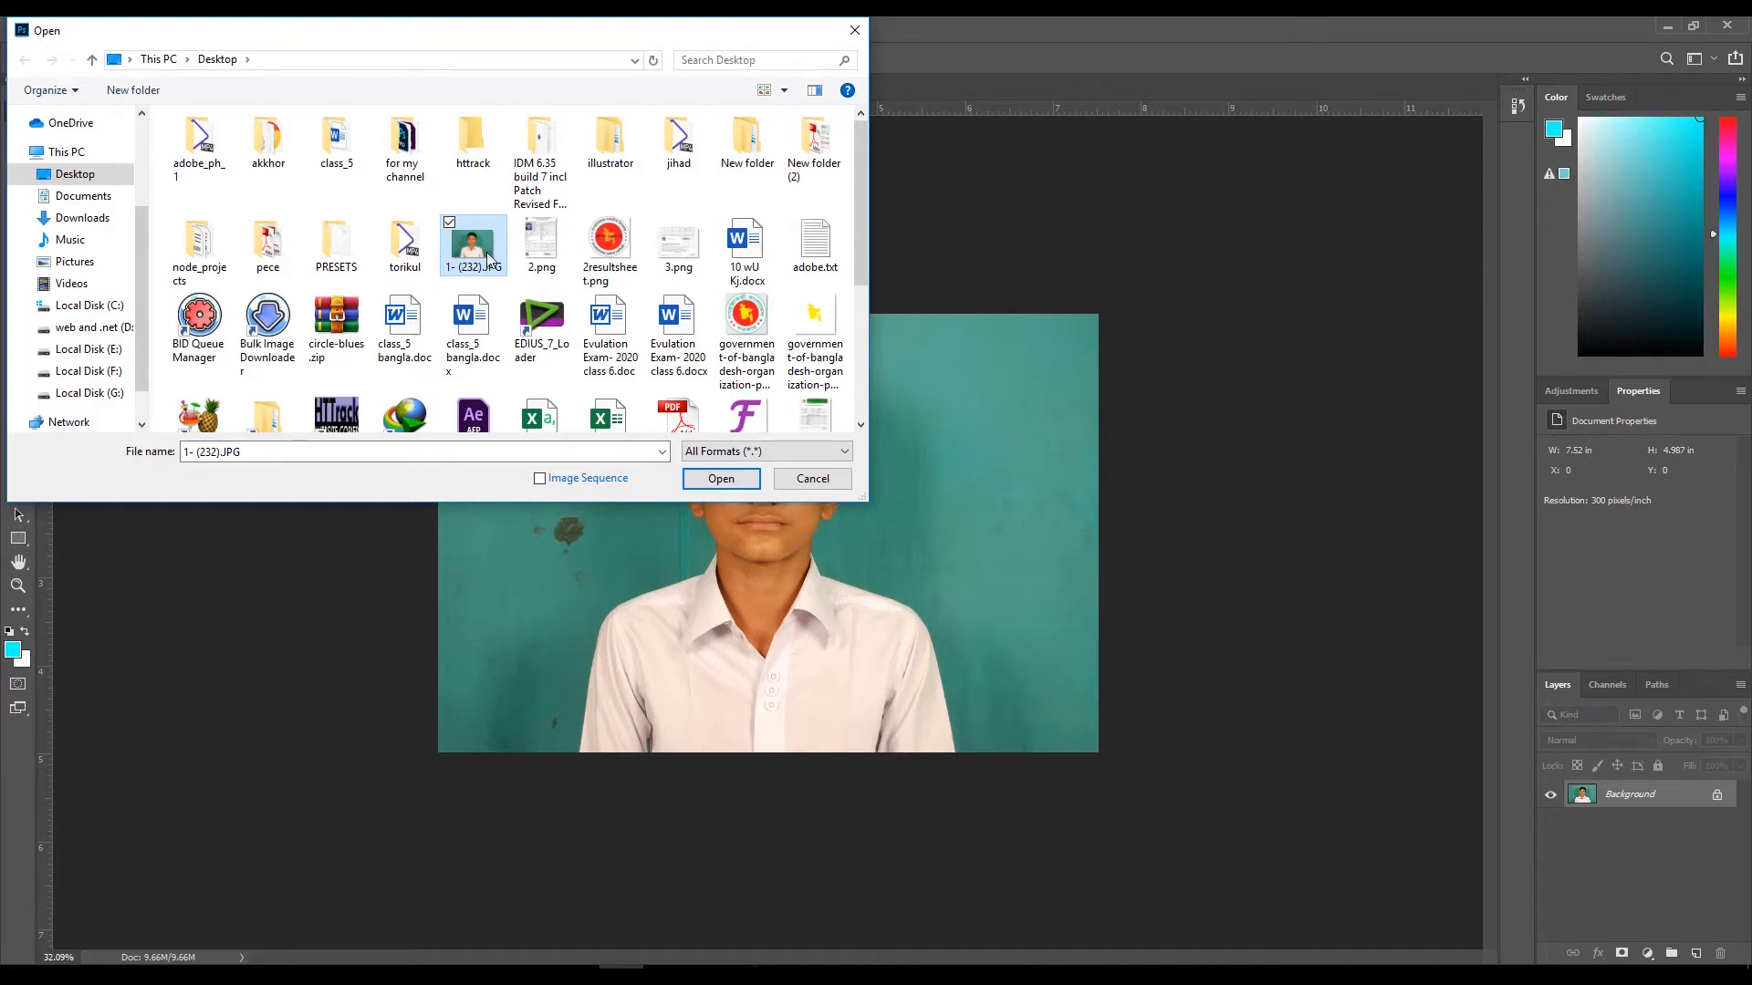
click(721, 479)
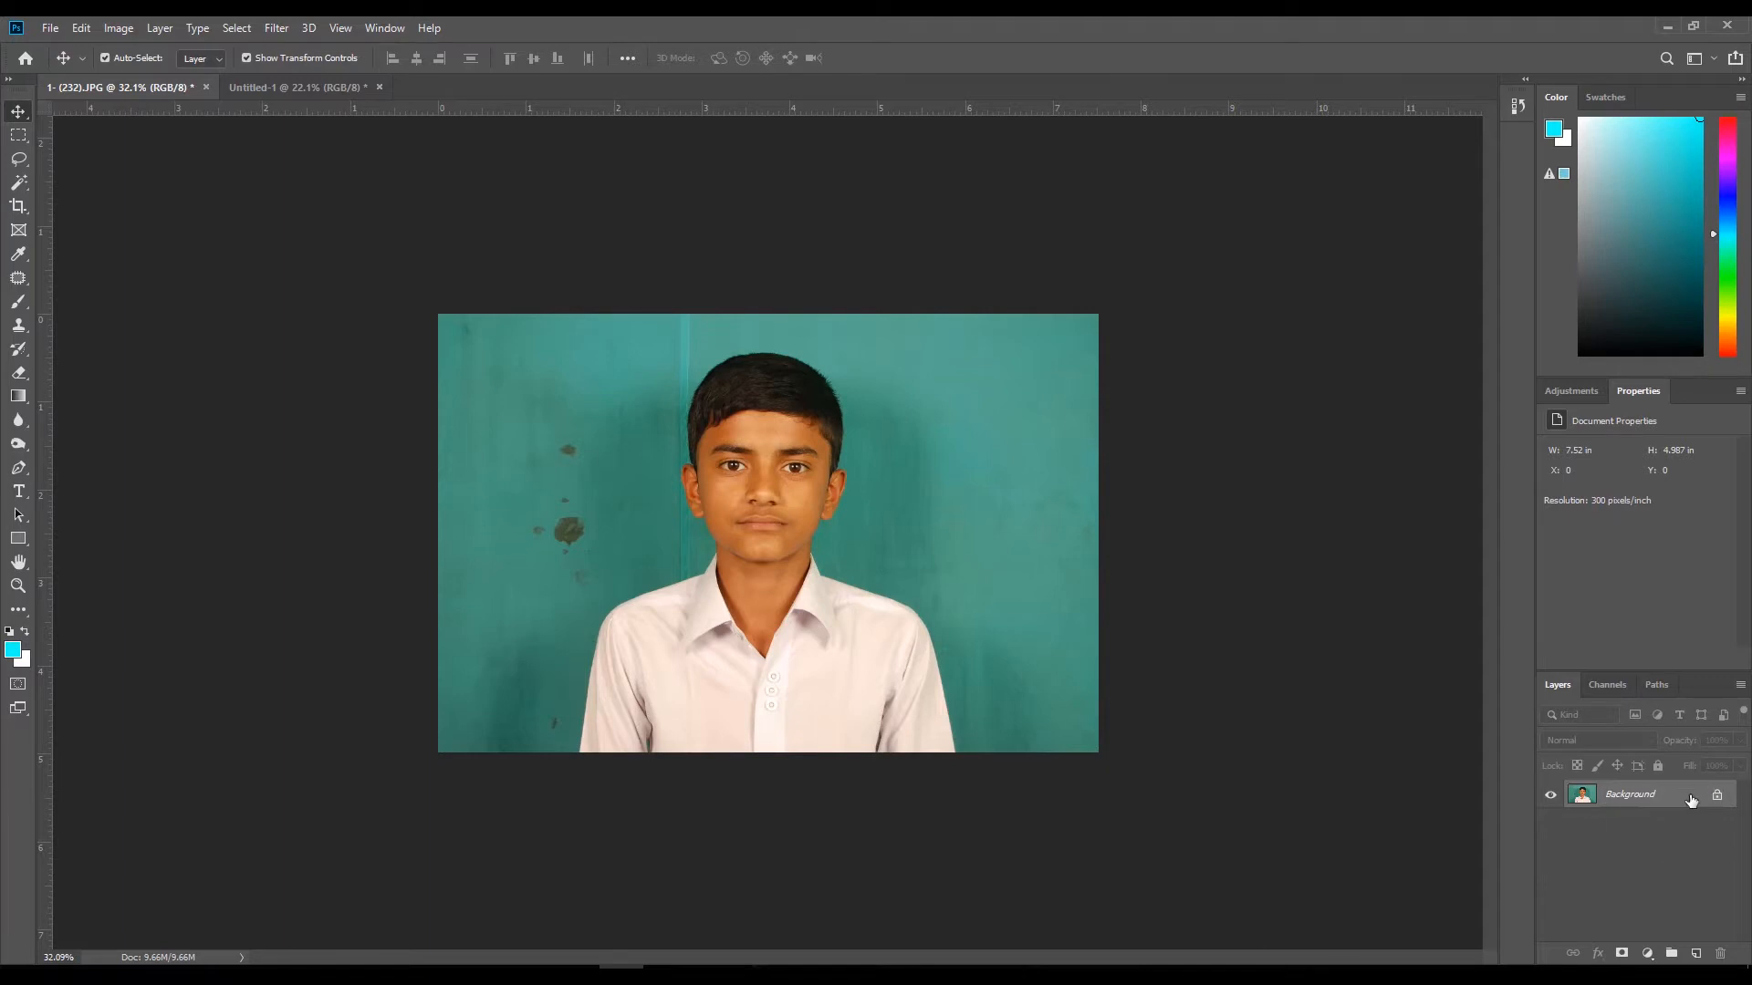
Duplicate the Background layer and rename the copy stamp_size.
drag(1683, 802, 1699, 952)
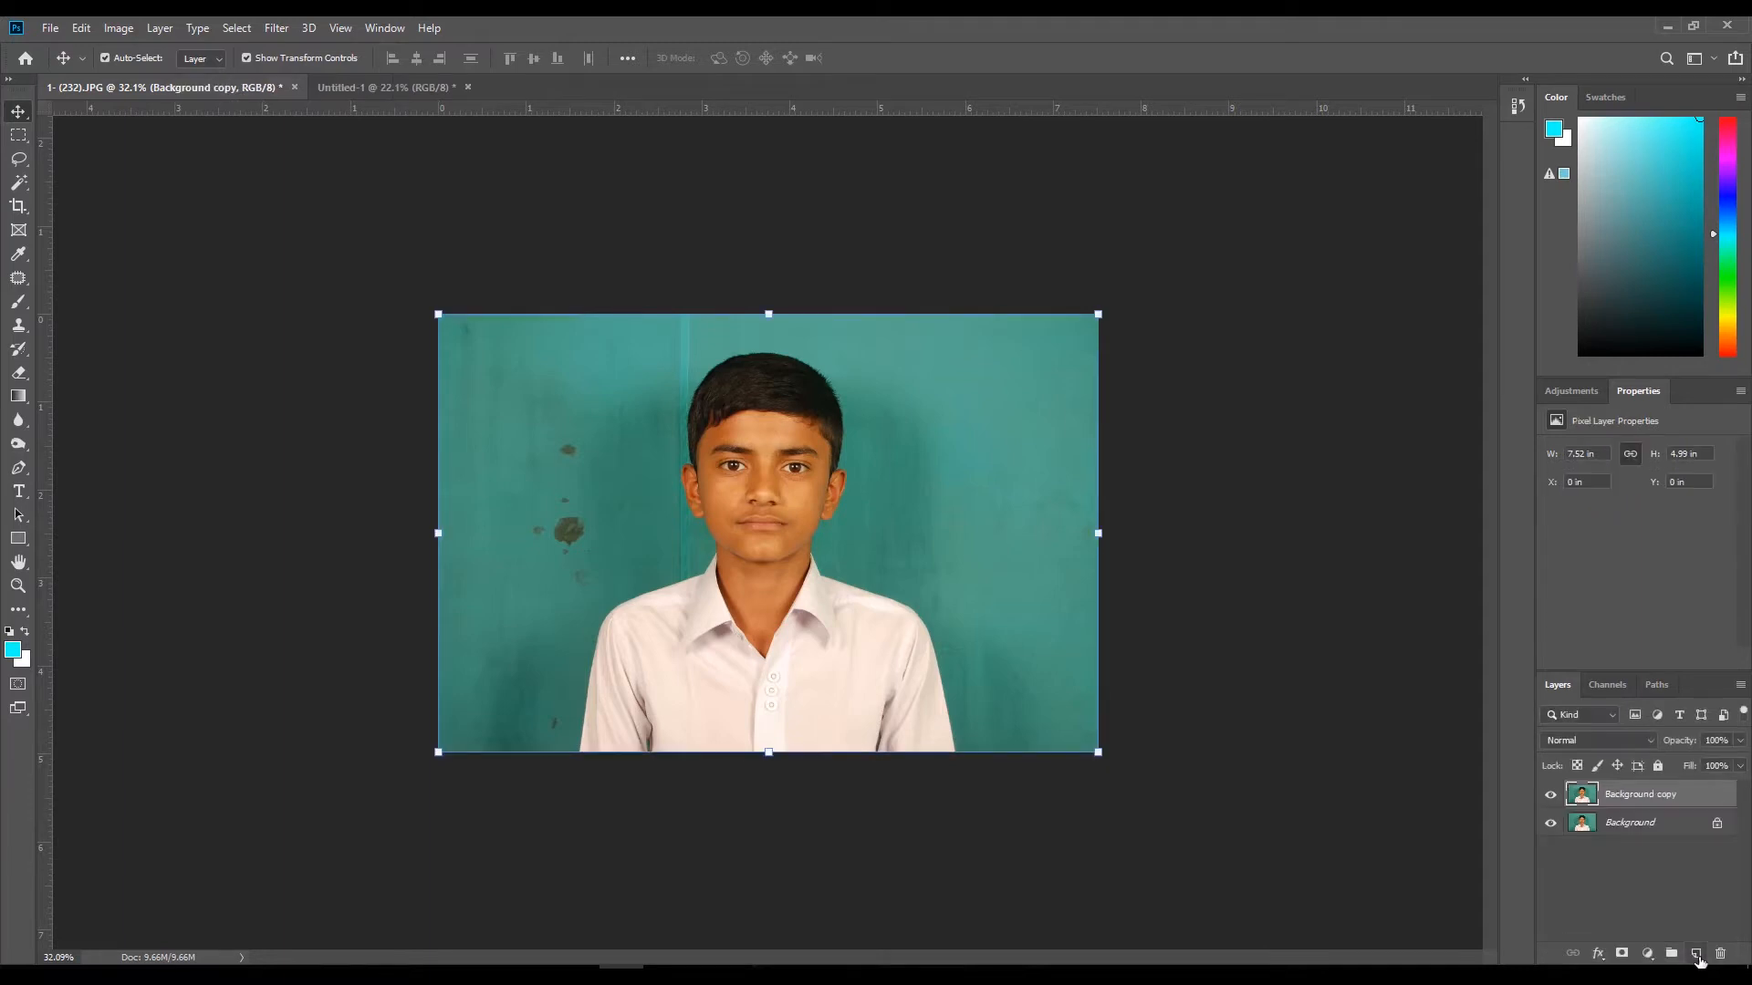
double_click(1636, 795)
text(stamp_size)
key(Return)
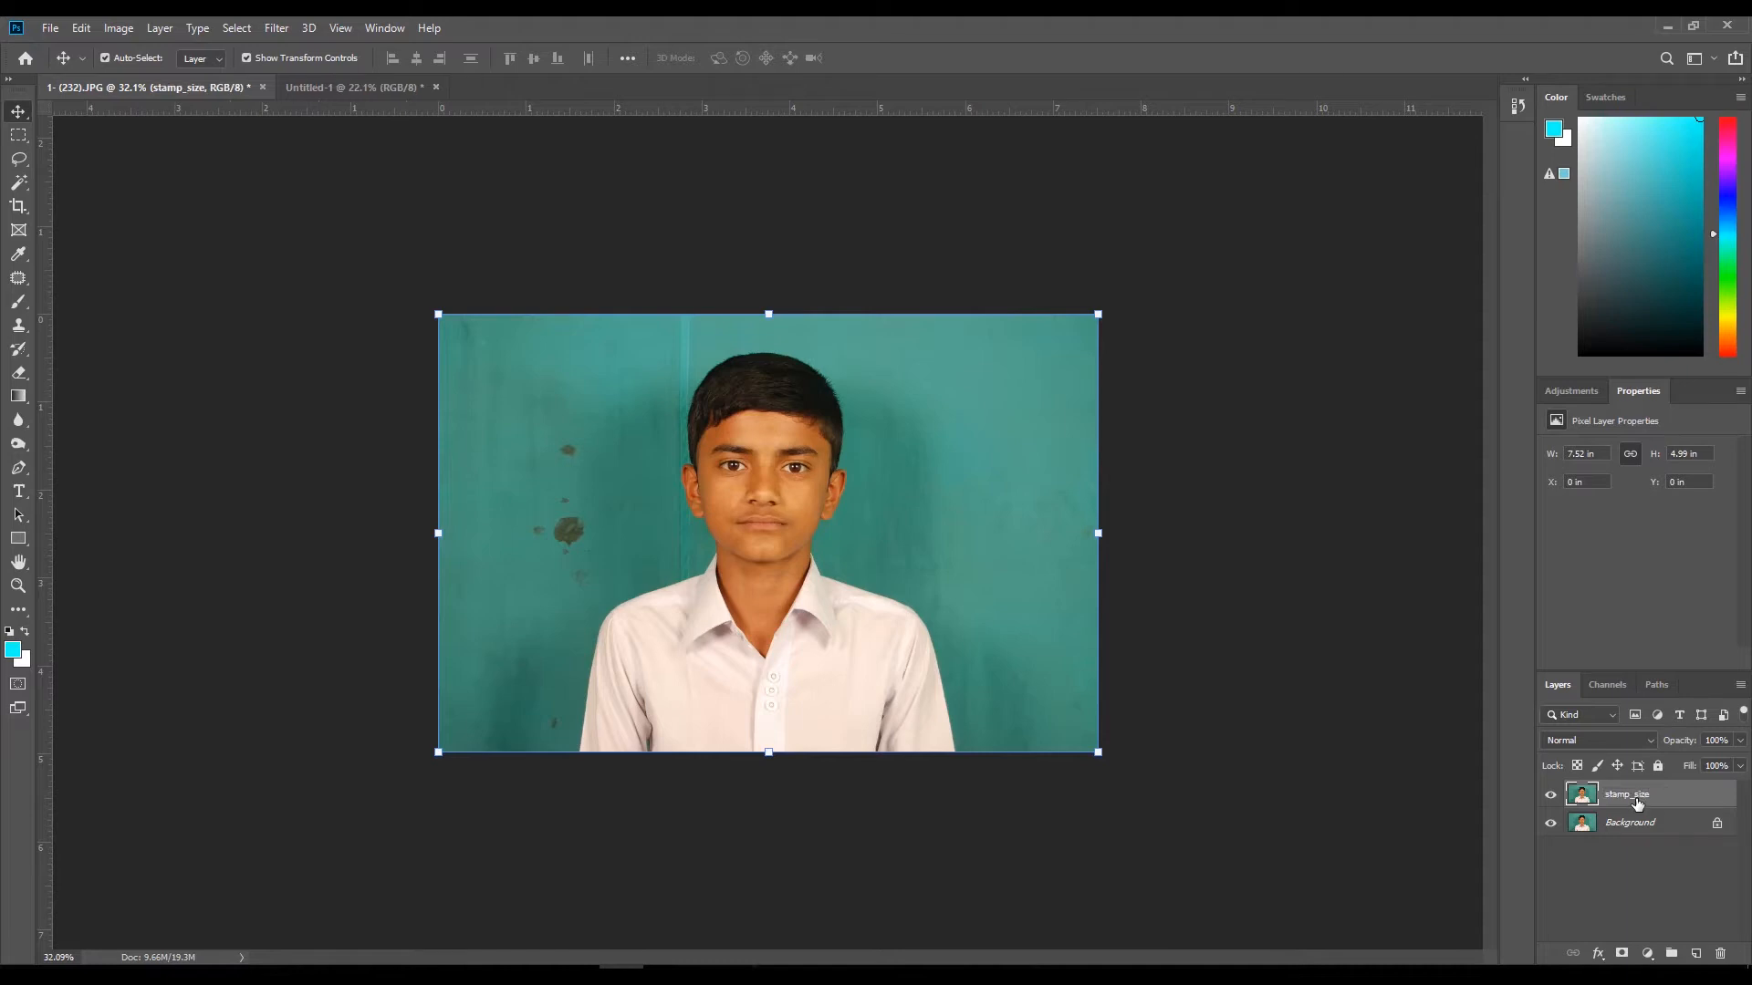
Hide the Background layer and toggle the stamp_size layer's visibility, leaving stamp_size shown.
click(1550, 823)
click(1553, 797)
click(1553, 797)
click(1553, 797)
click(1553, 798)
click(1553, 797)
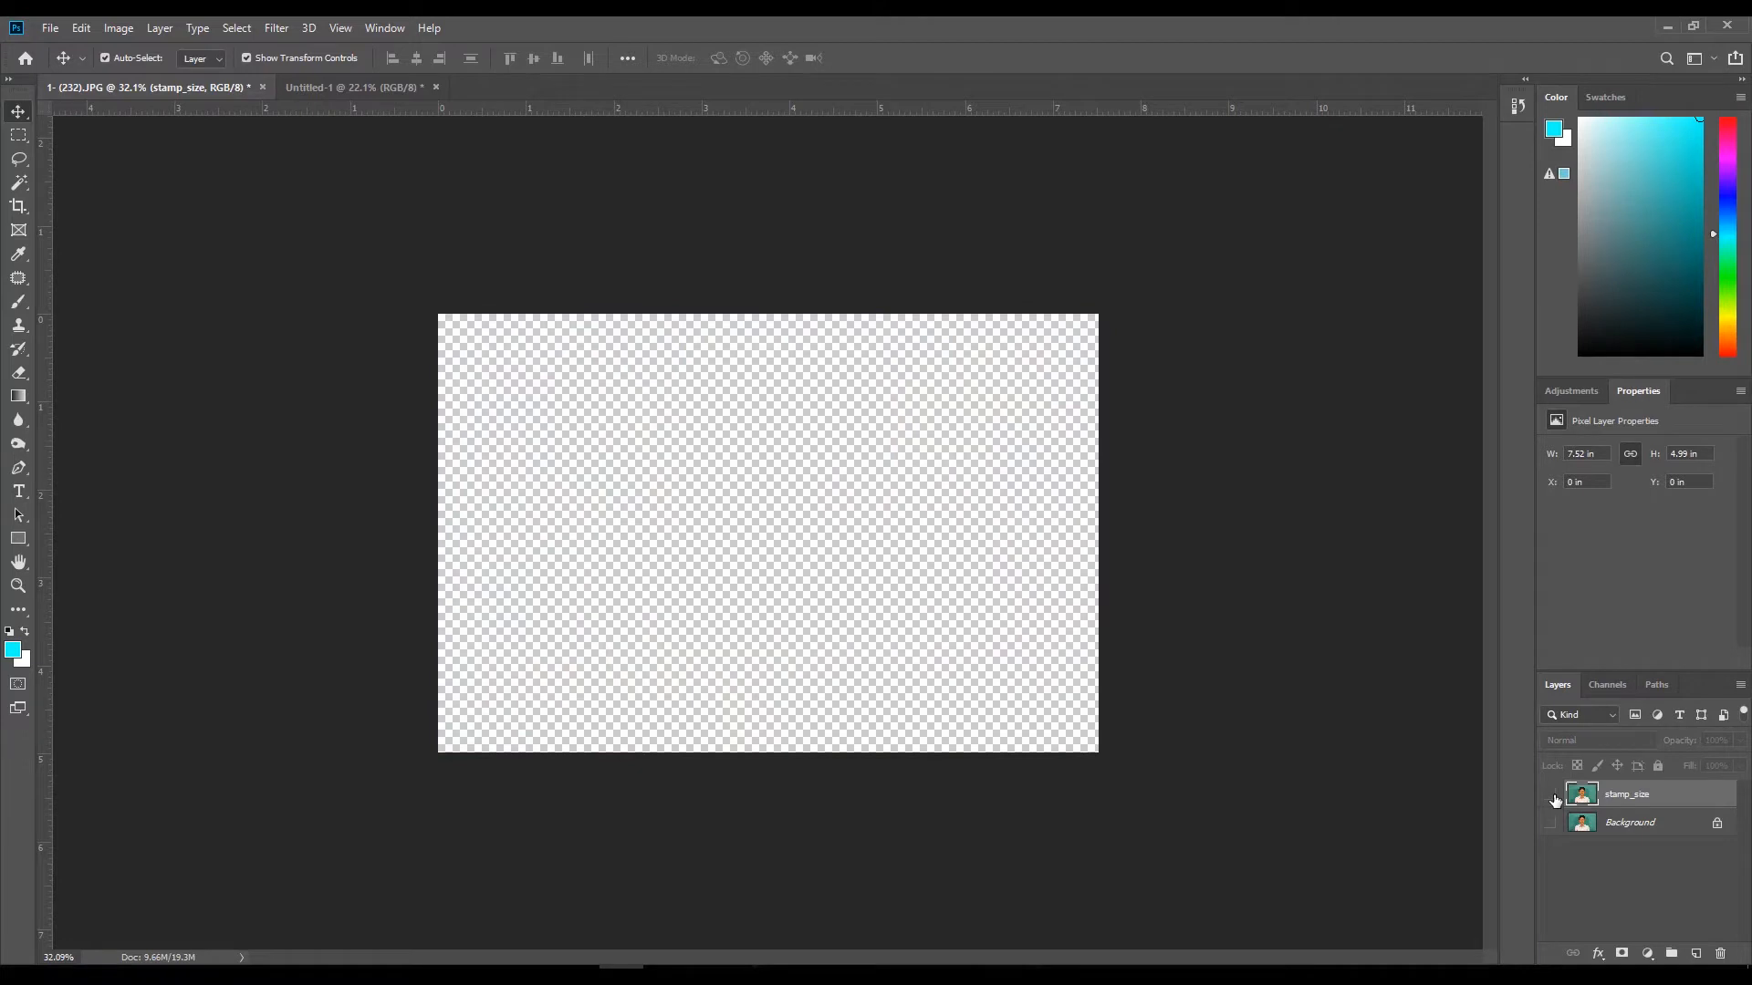
click(1552, 797)
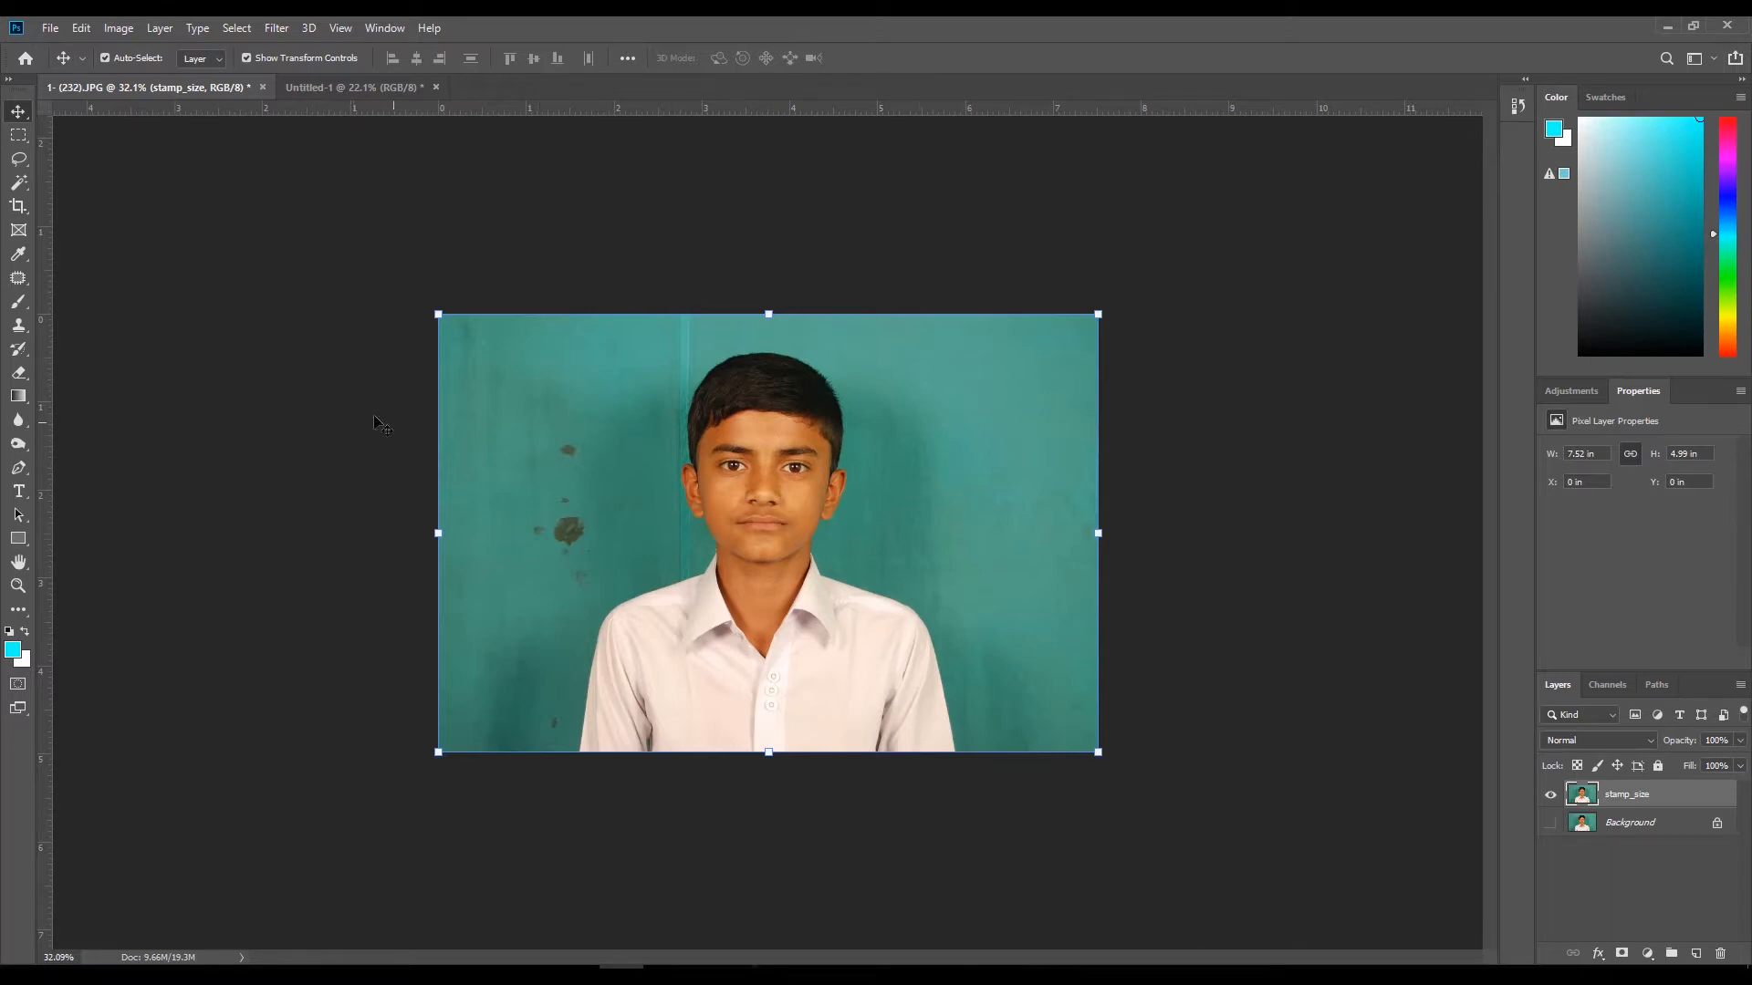
Try the Quick Selection Tool on the teal background and the face, and clear the selection.
click(22, 186)
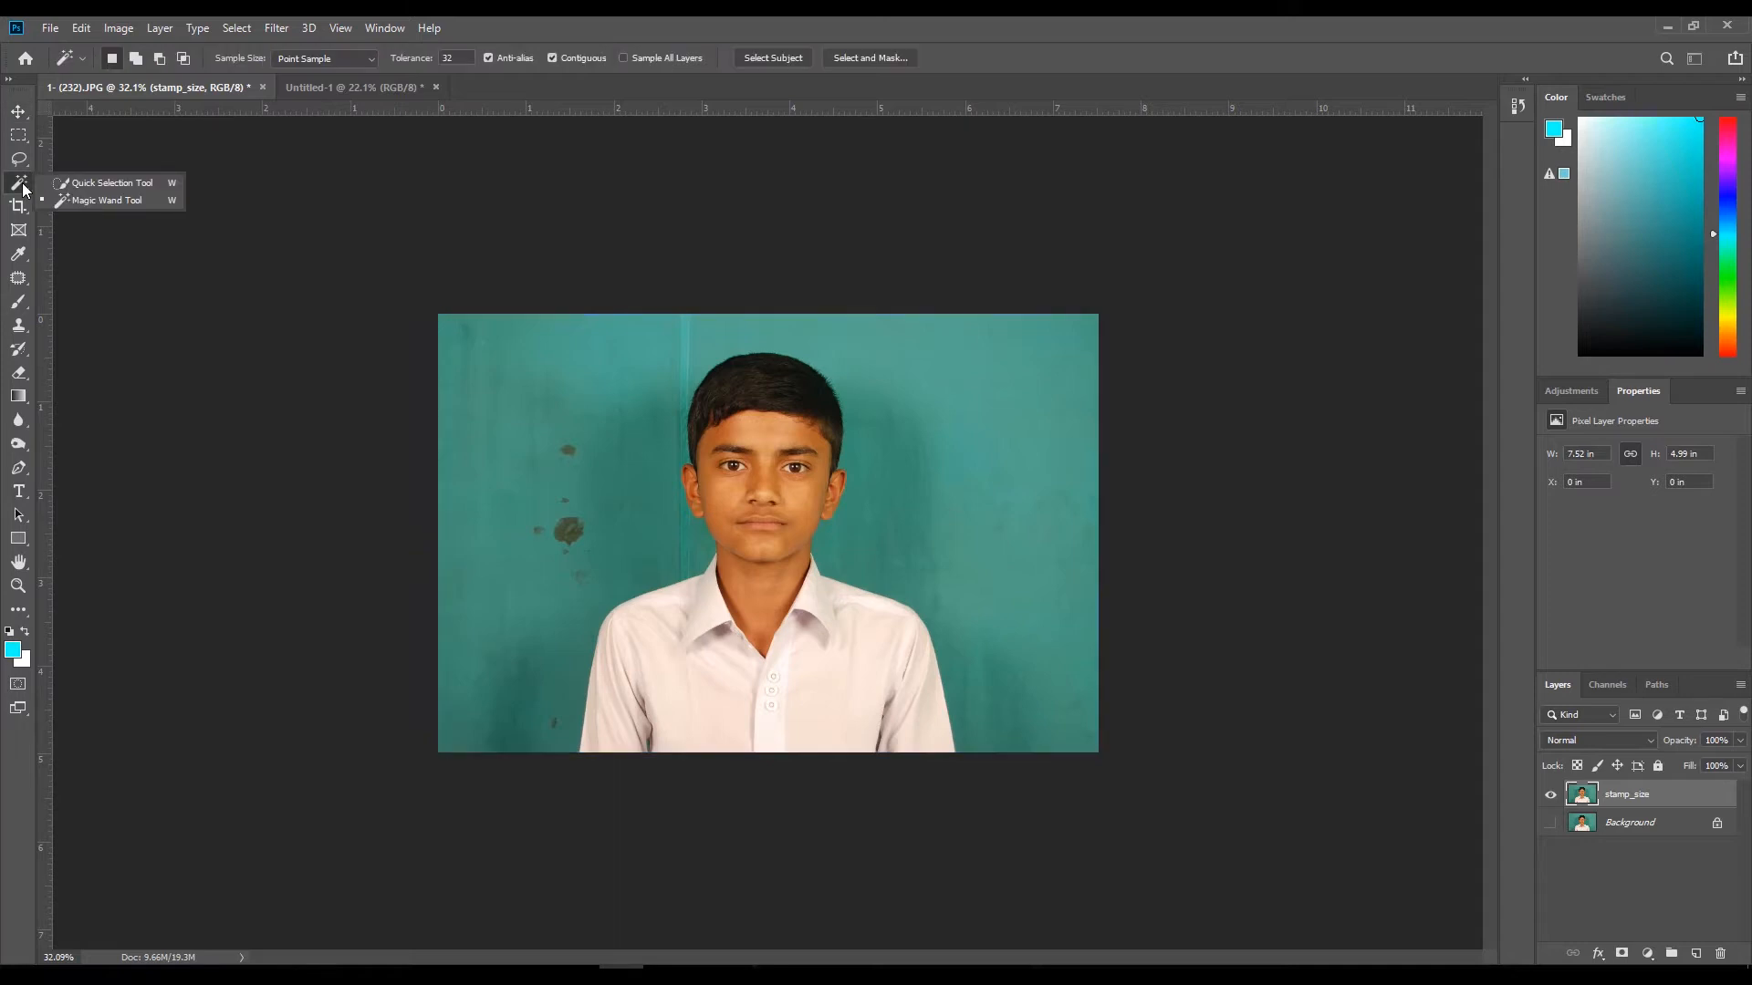
click(107, 179)
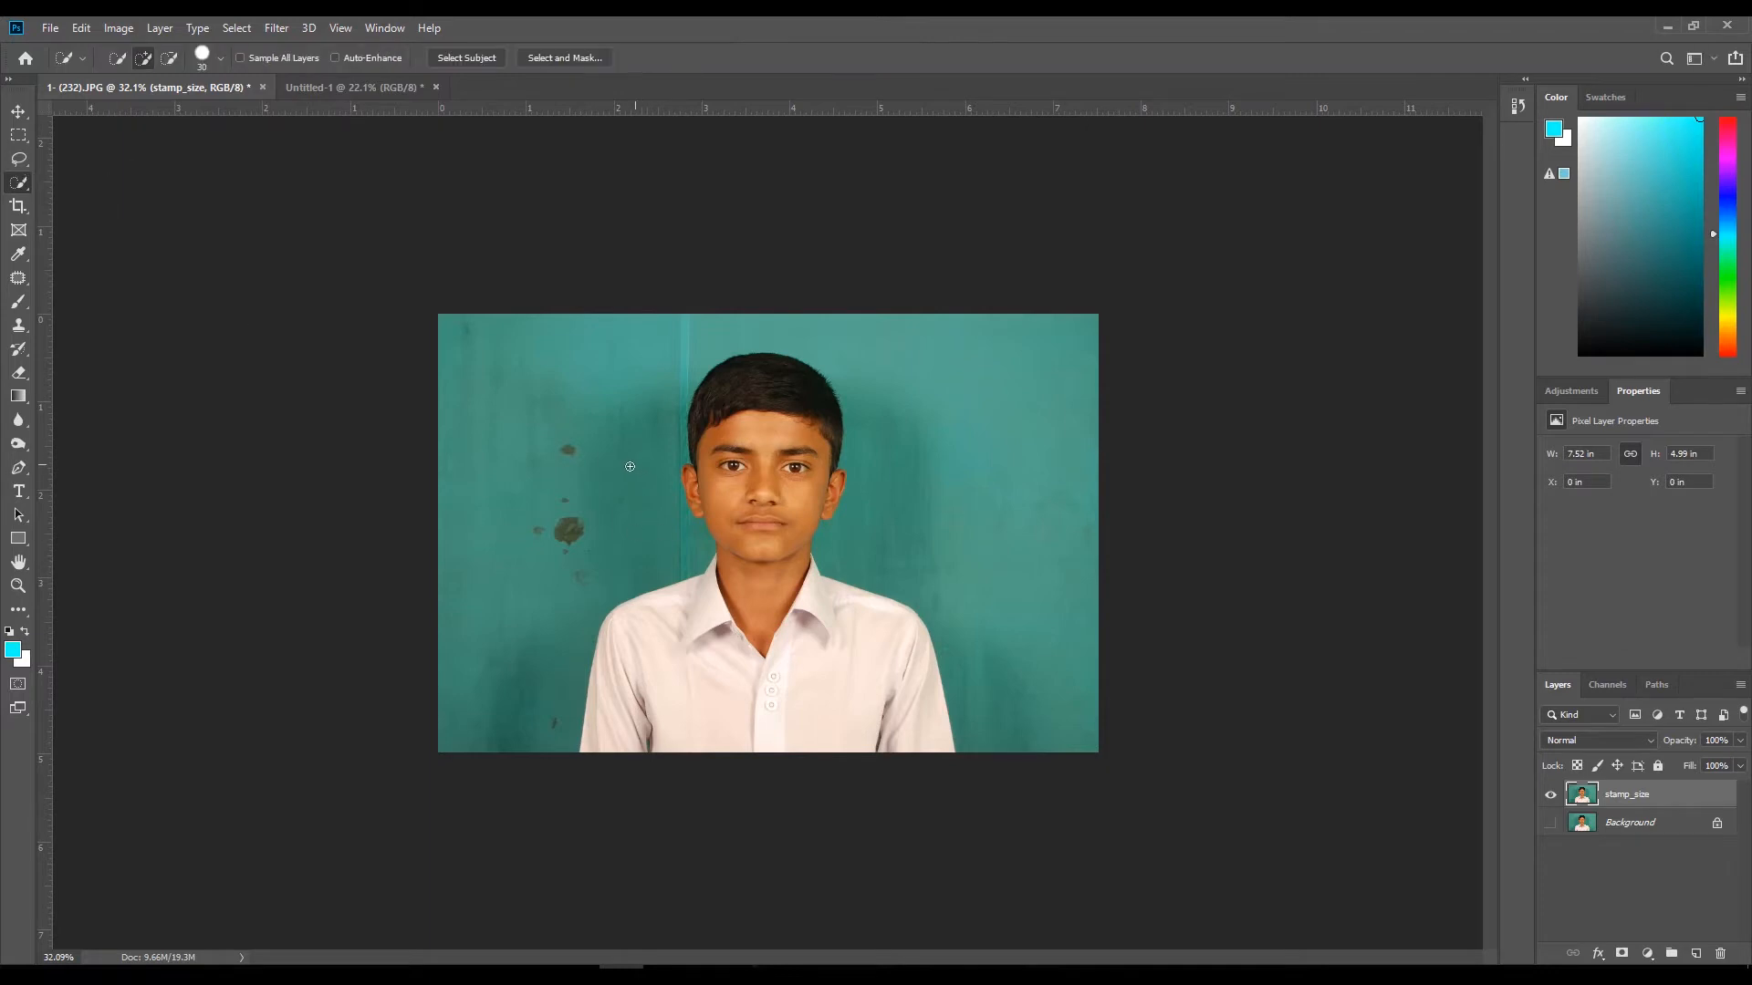
mouse_move(563, 548)
mouse_down()
mouse_move(456, 409)
mouse_move(876, 338)
mouse_move(916, 561)
mouse_up()
mouse_move(739, 367)
mouse_down()
mouse_move(794, 363)
mouse_move(799, 438)
mouse_up()
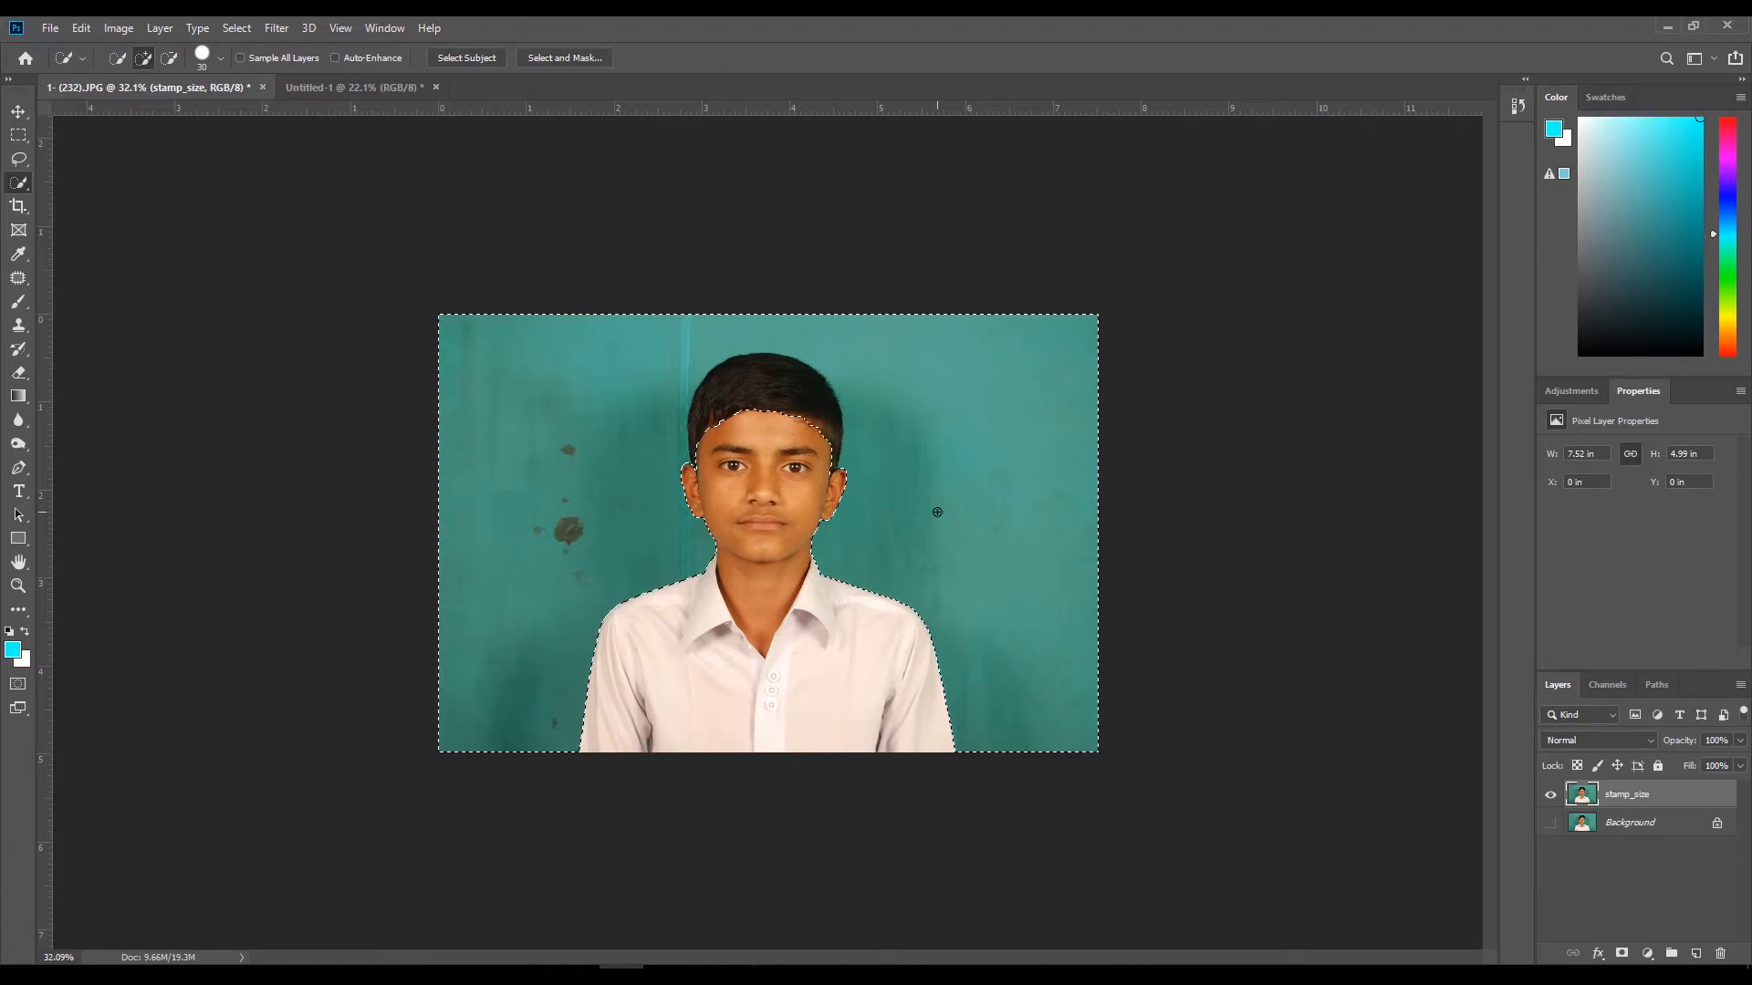
click(18, 111)
key(ctrl+d)
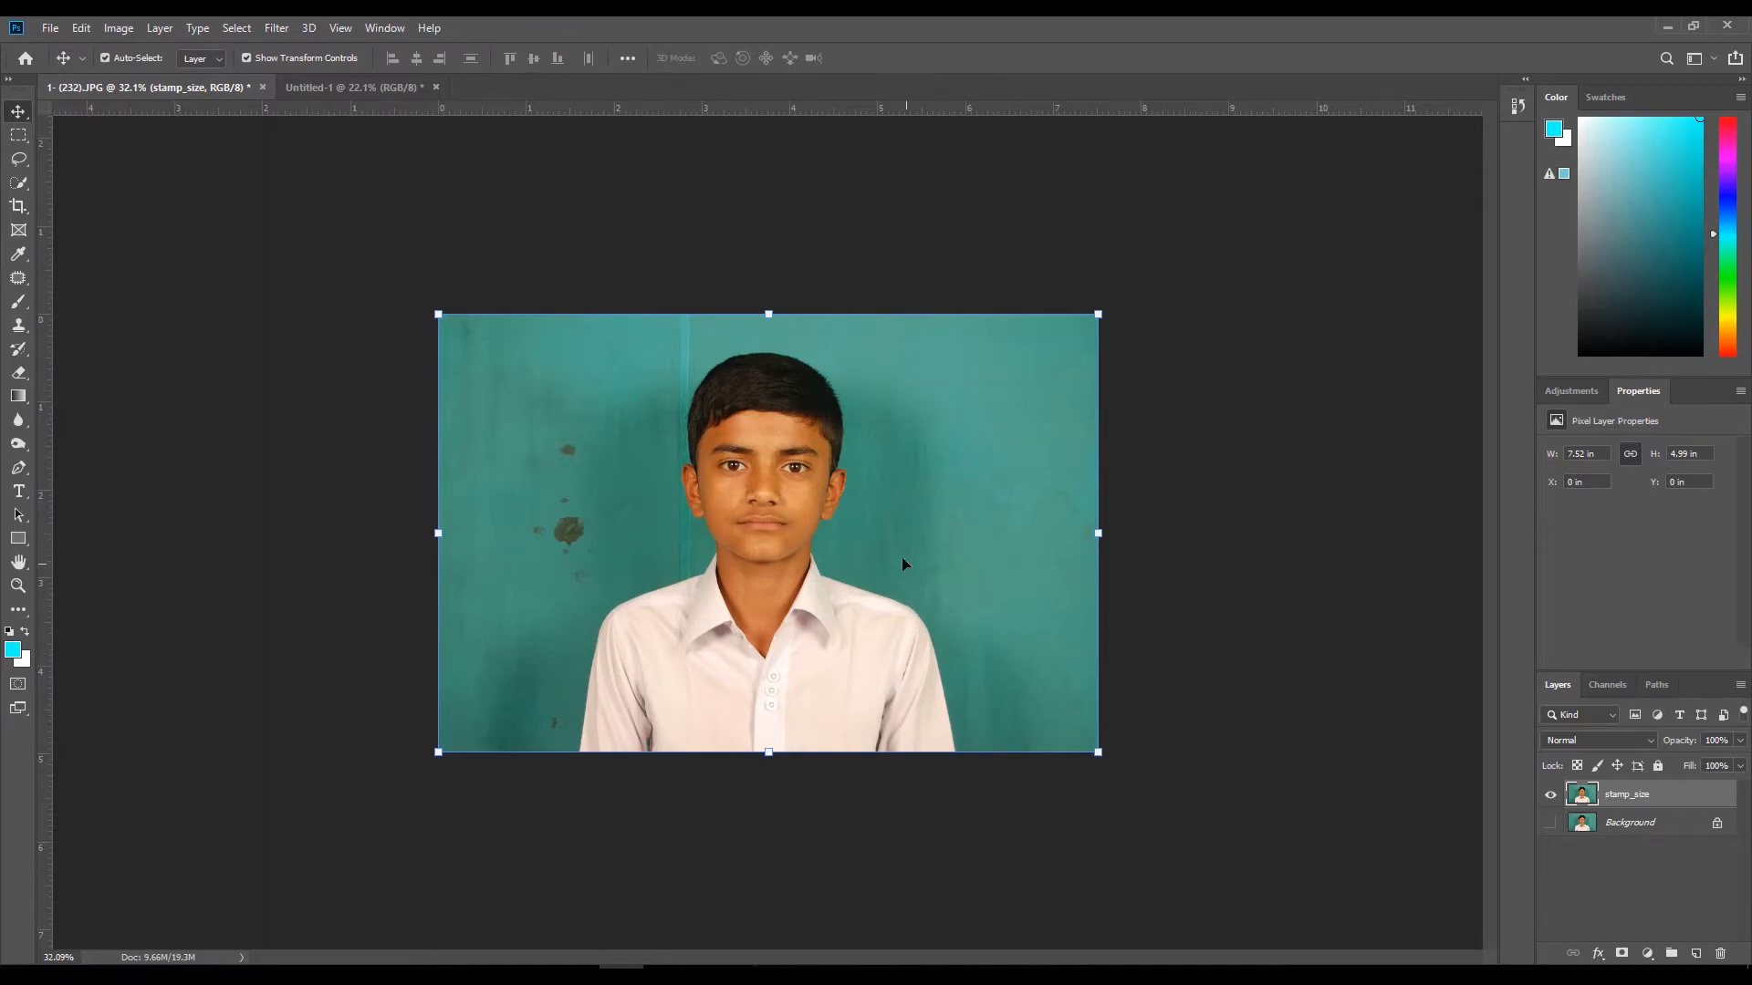
Try a Quick Selection of only the boy's face and neck, and deselect it.
click(21, 182)
drag(798, 504, 788, 557)
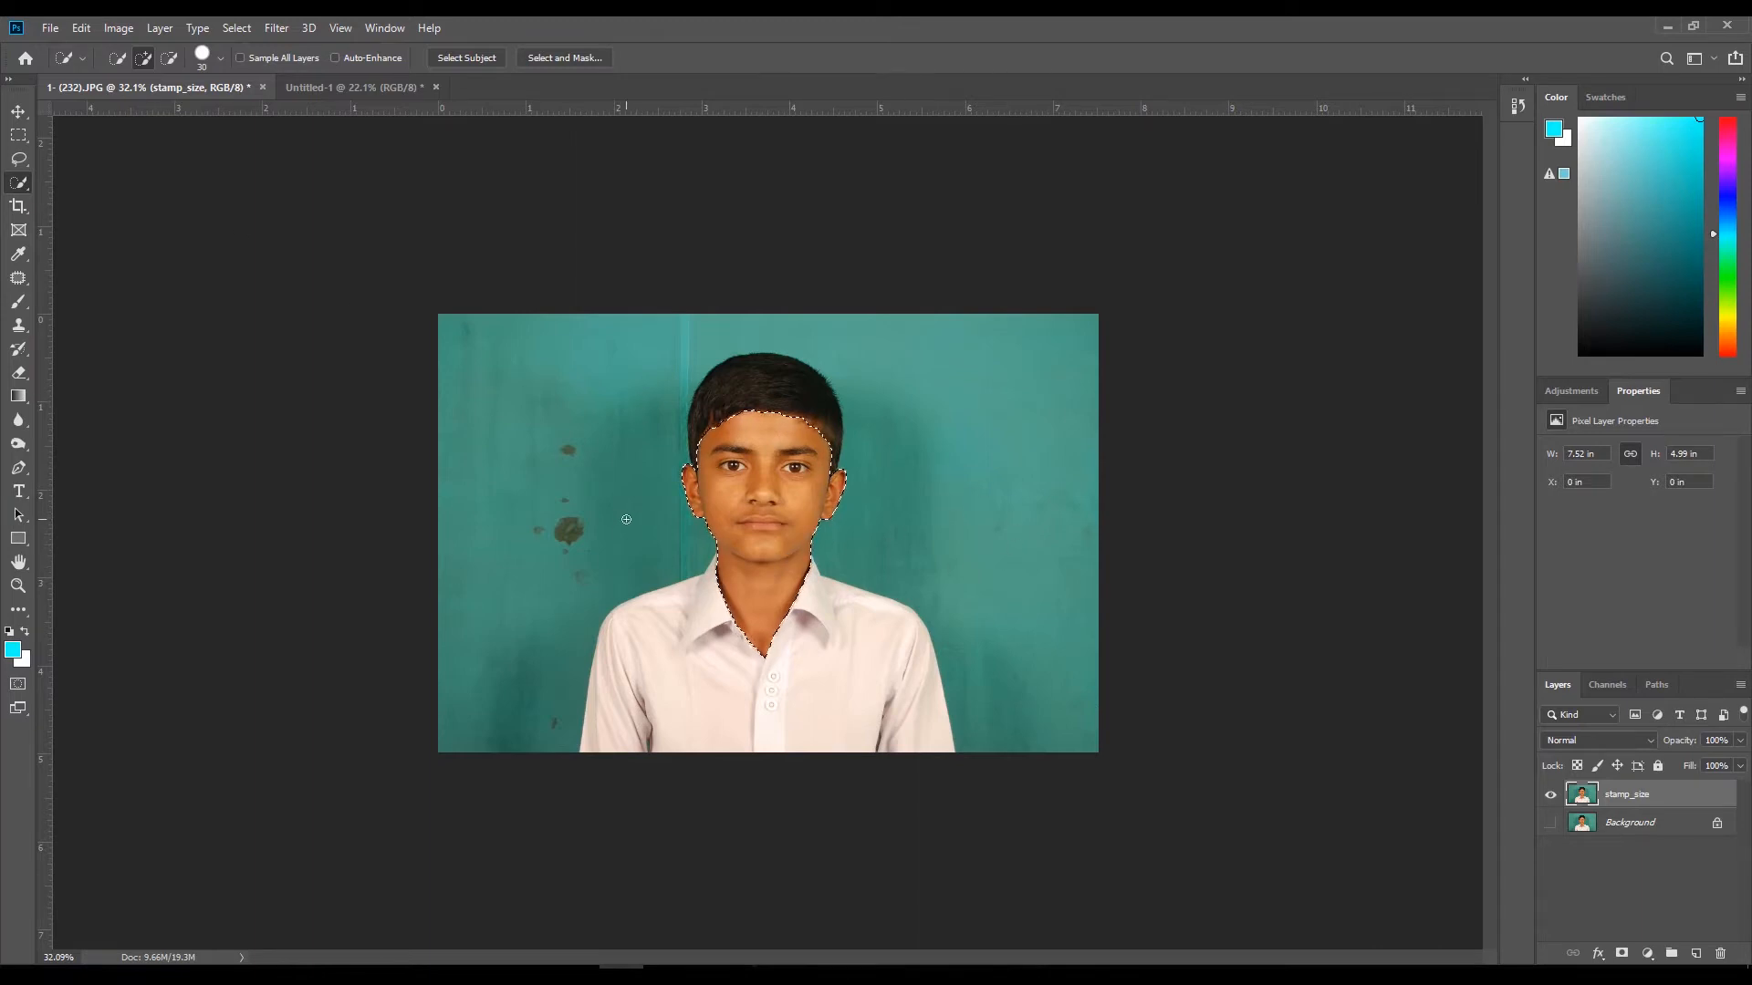
key(ctrl+d)
click(29, 111)
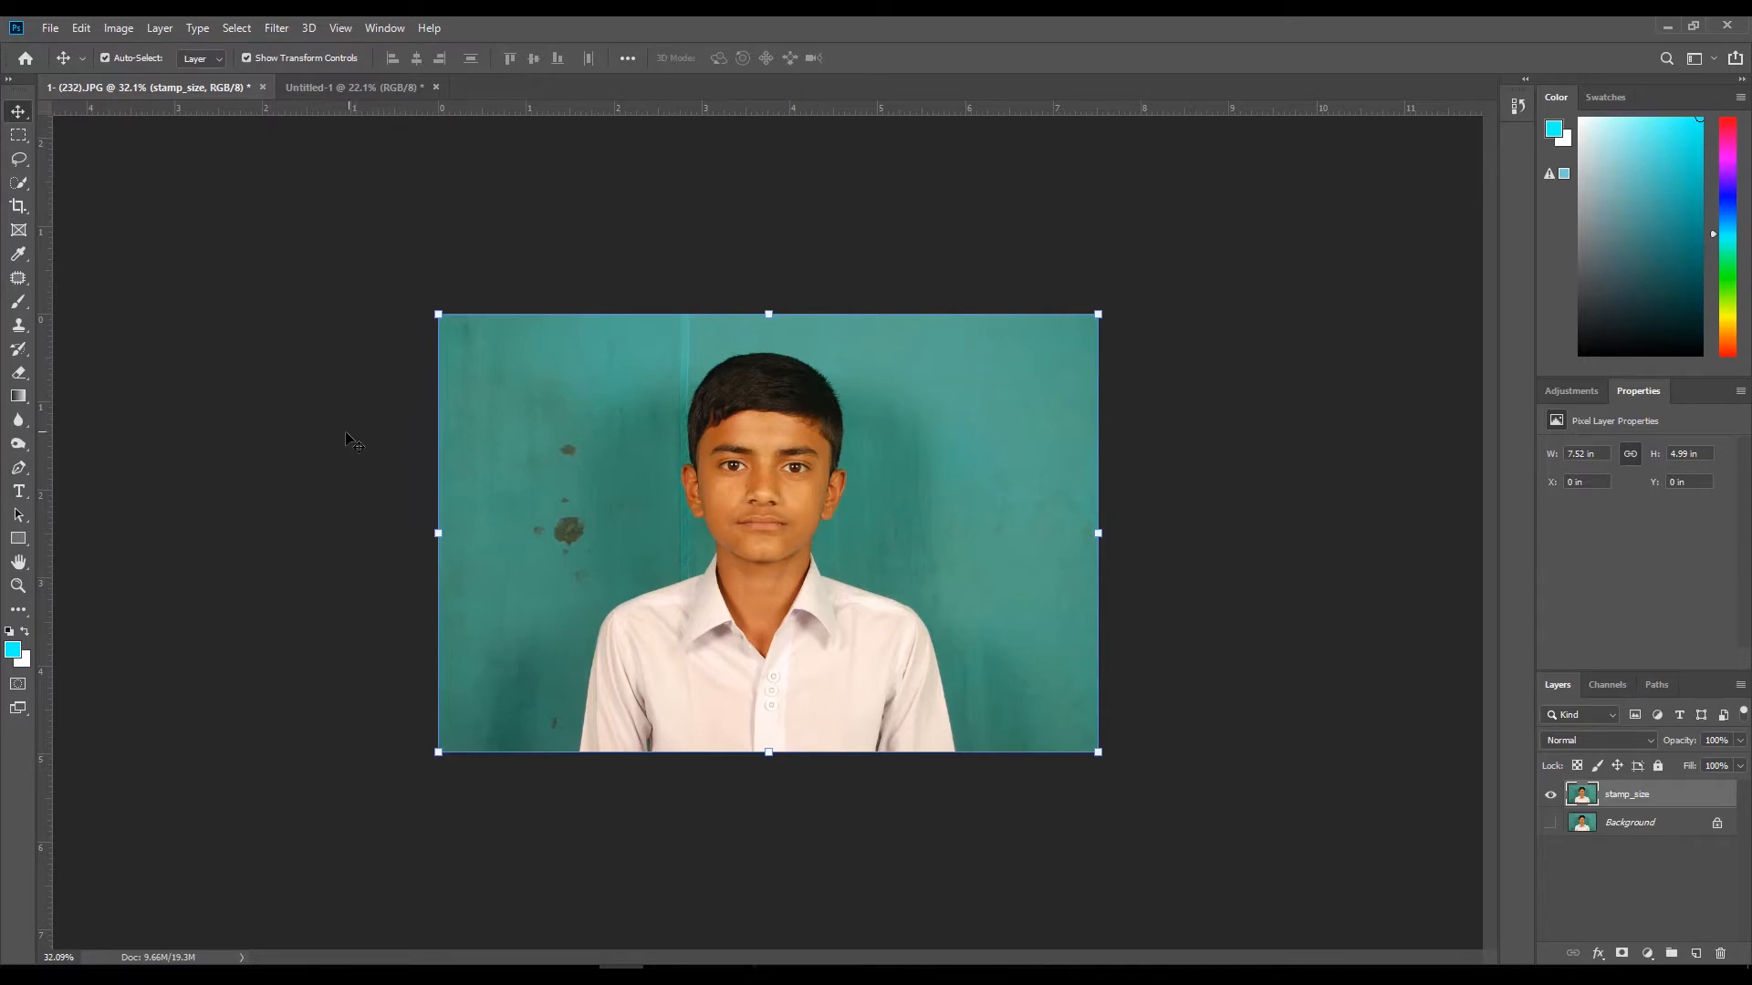
Select the whole teal background around the boy on the stamp_size layer with the Quick Selection Tool.
click(20, 185)
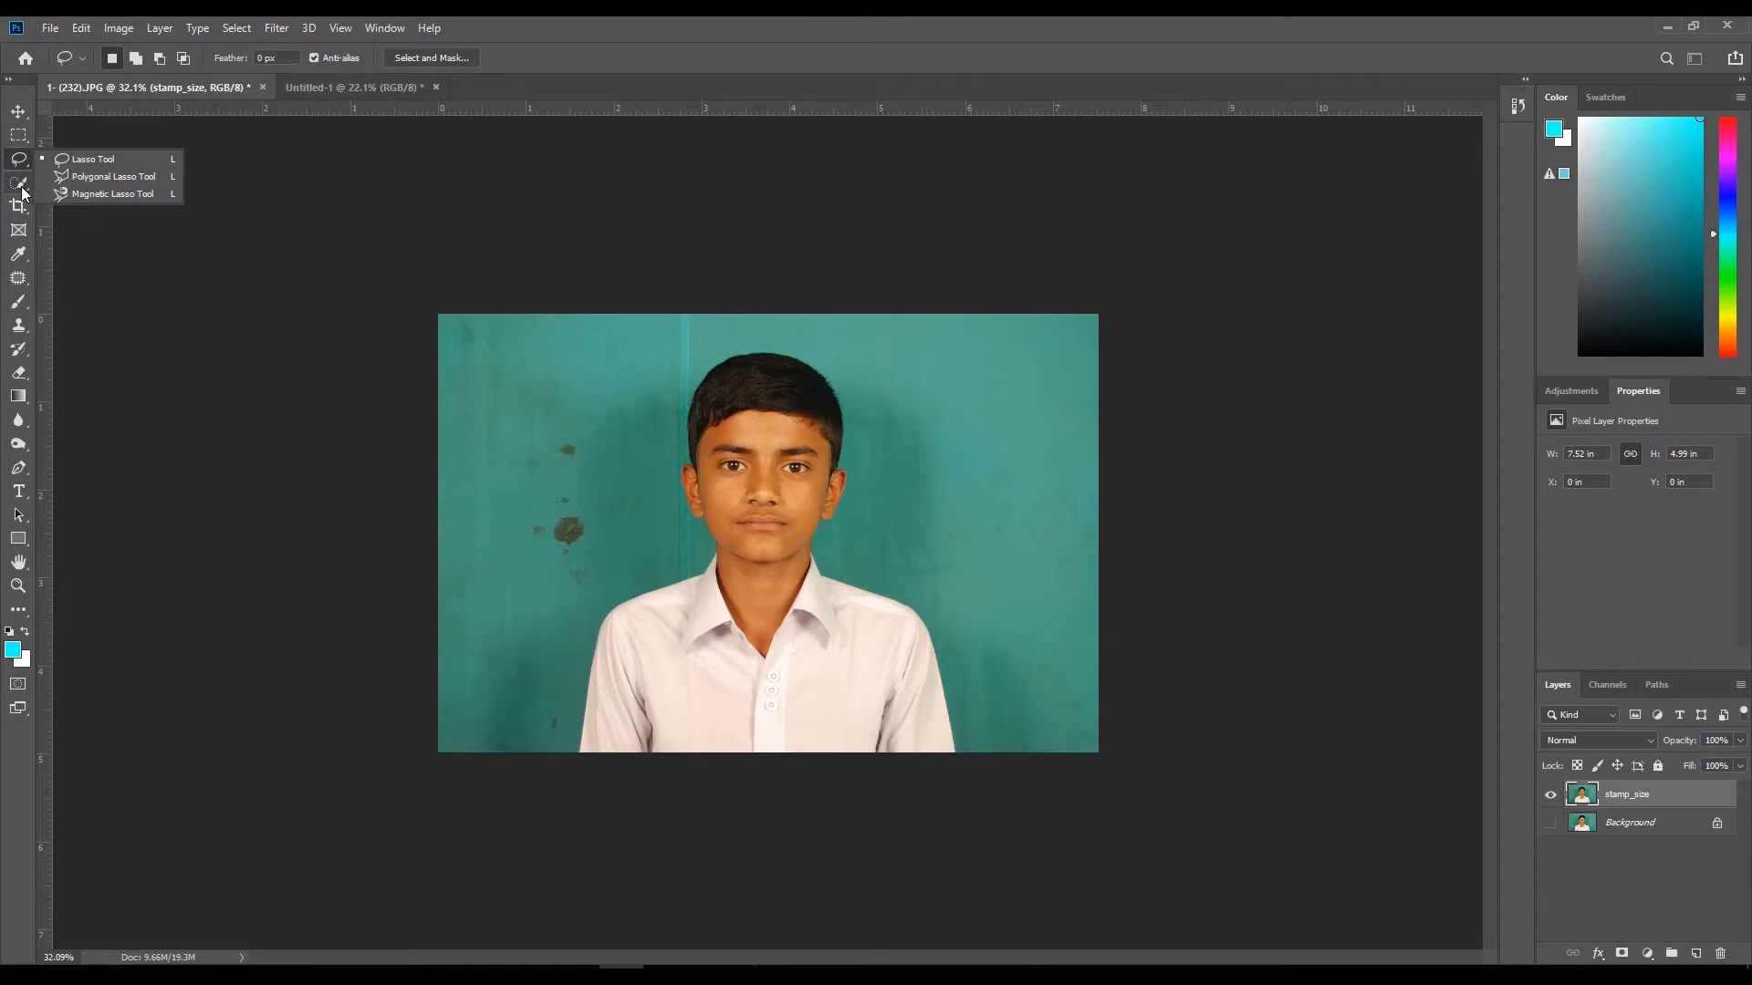
click(129, 184)
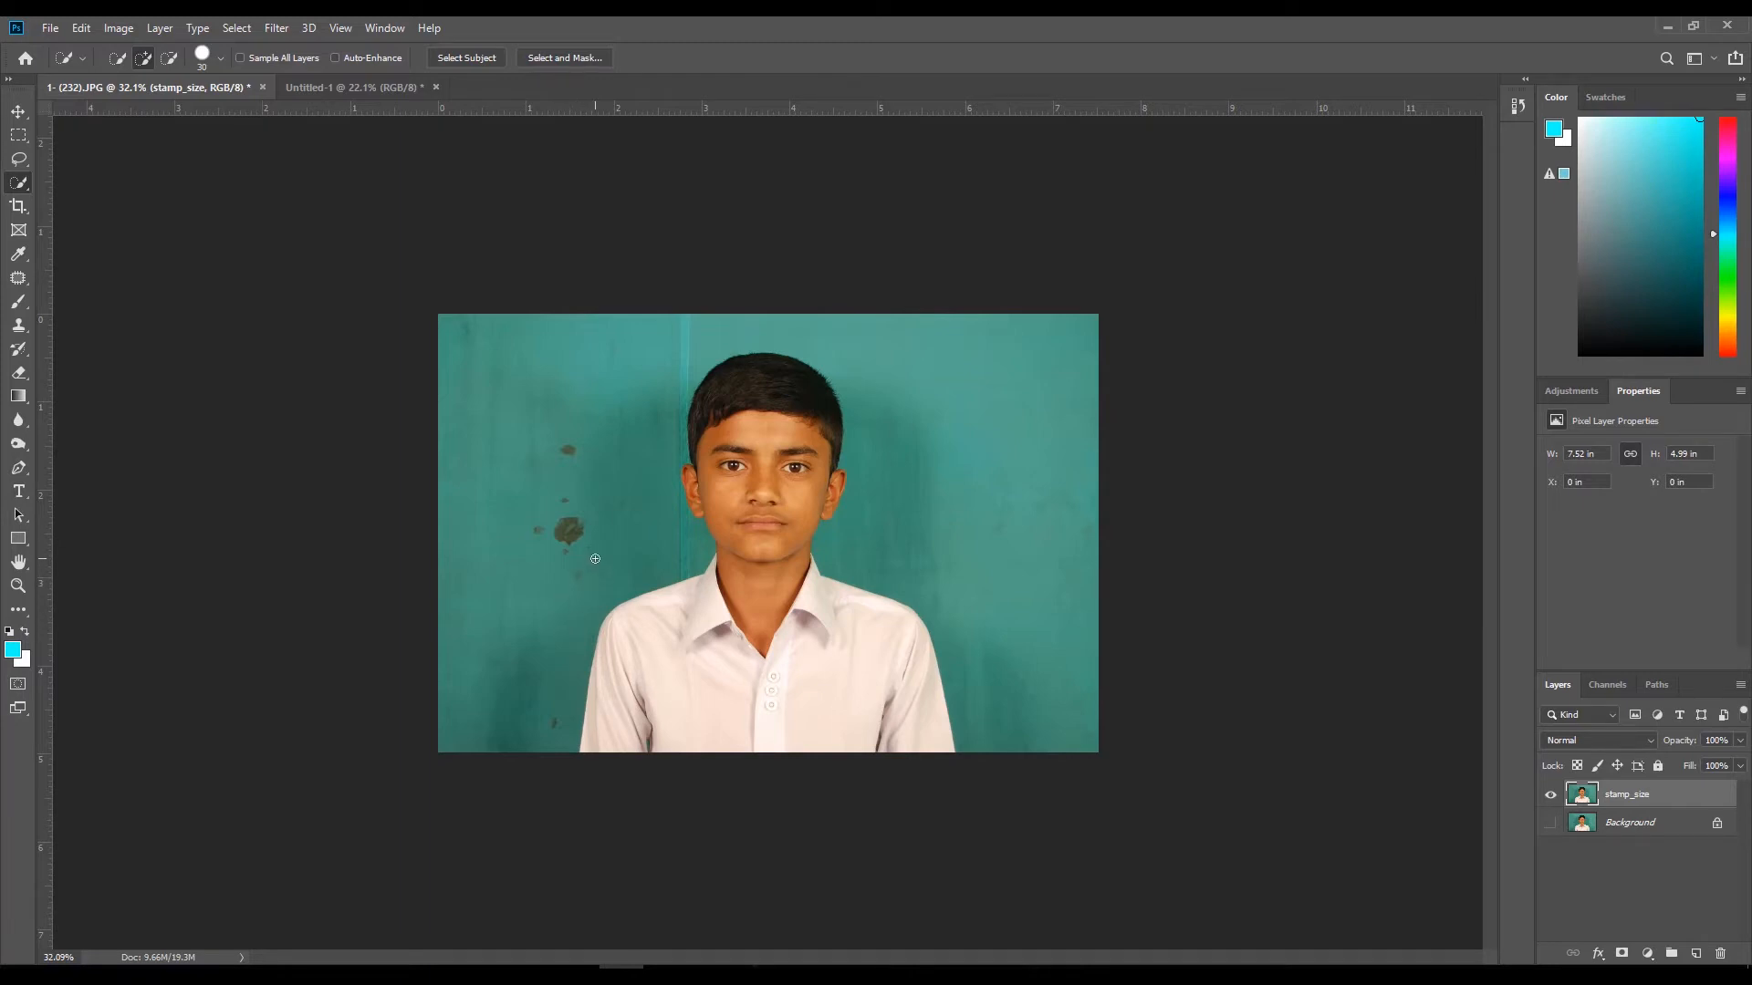
mouse_move(541, 664)
mouse_down()
mouse_move(557, 630)
mouse_move(603, 610)
mouse_move(548, 593)
mouse_move(551, 494)
mouse_up()
mouse_move(692, 318)
mouse_down()
mouse_move(823, 326)
mouse_move(905, 365)
mouse_move(1072, 384)
mouse_move(1071, 410)
mouse_up()
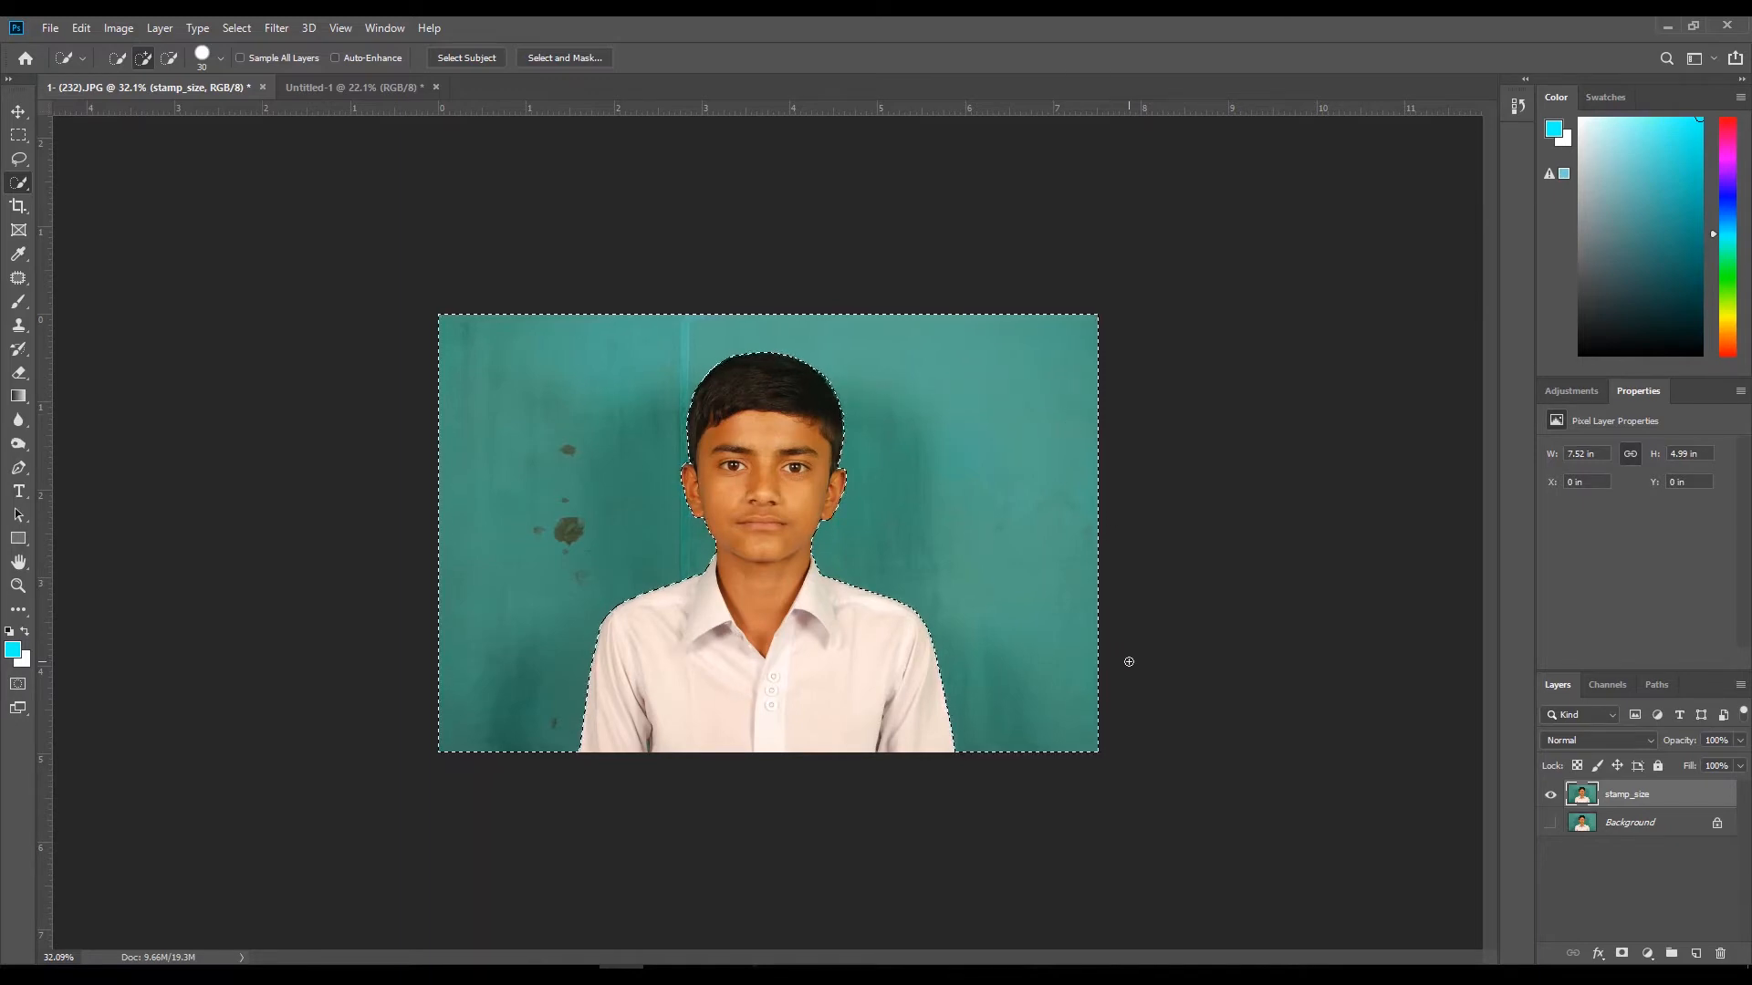
drag(744, 546, 769, 617)
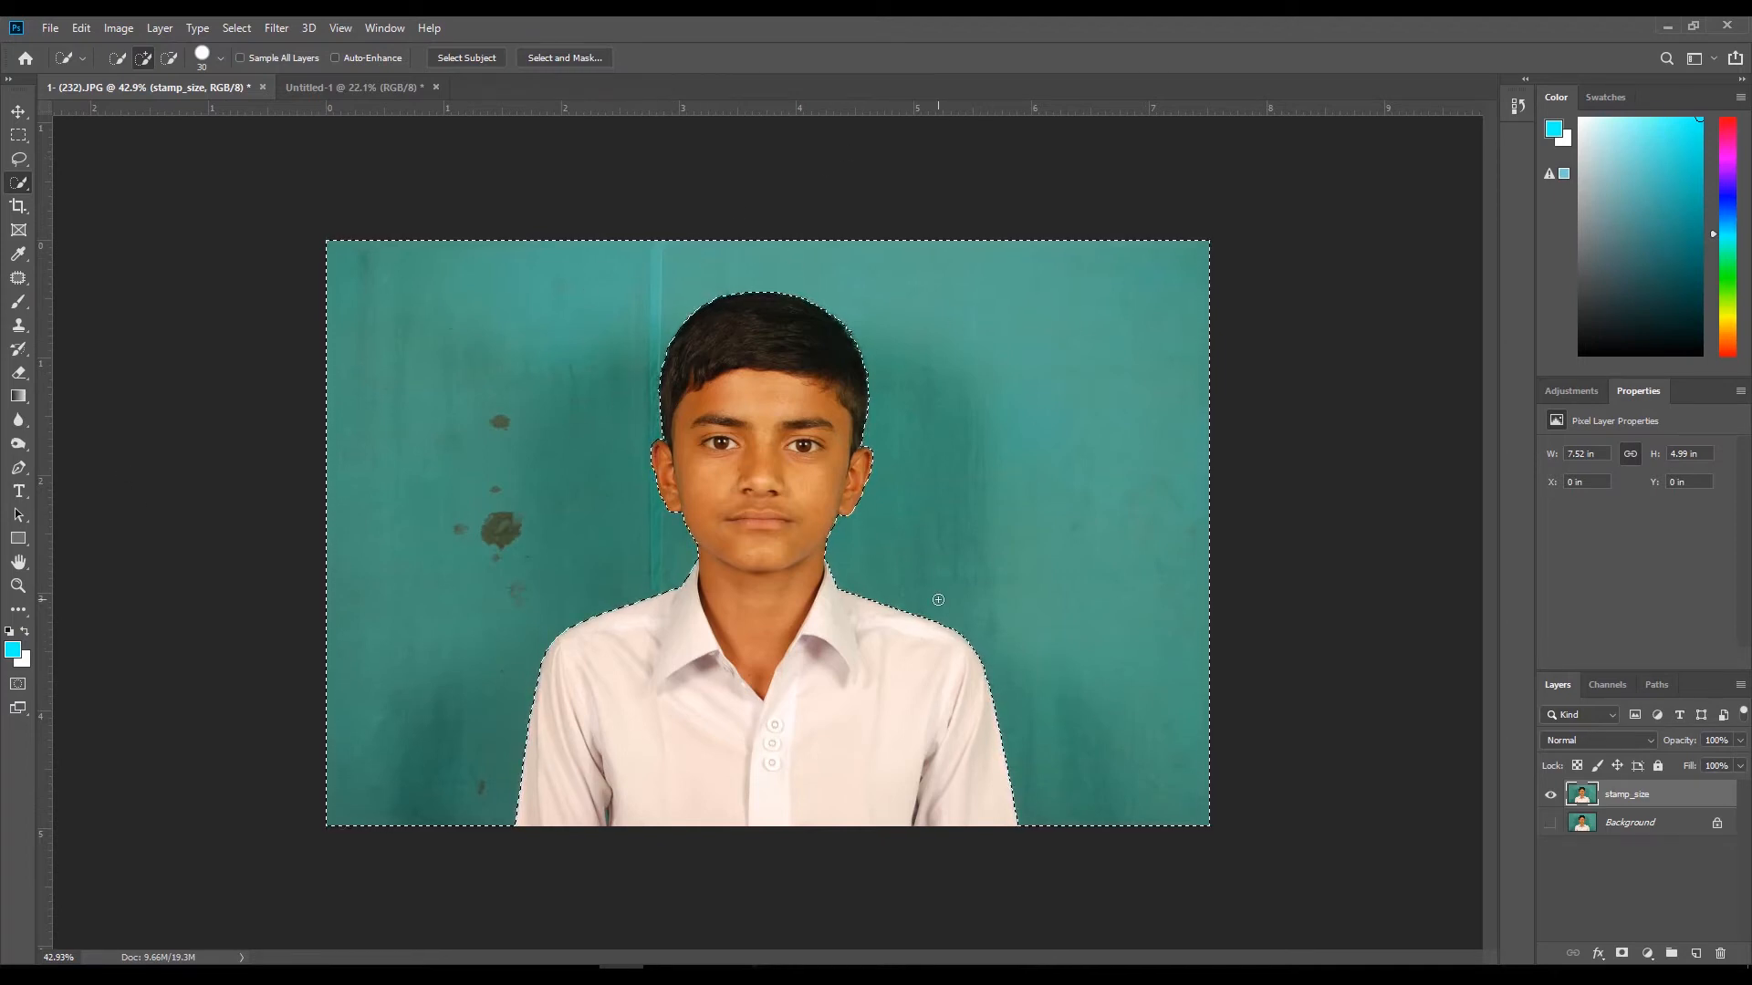
Delete the selected teal background from the stamp_size layer and fill the area with the cyan foreground color.
key(alt)
key(Delete)
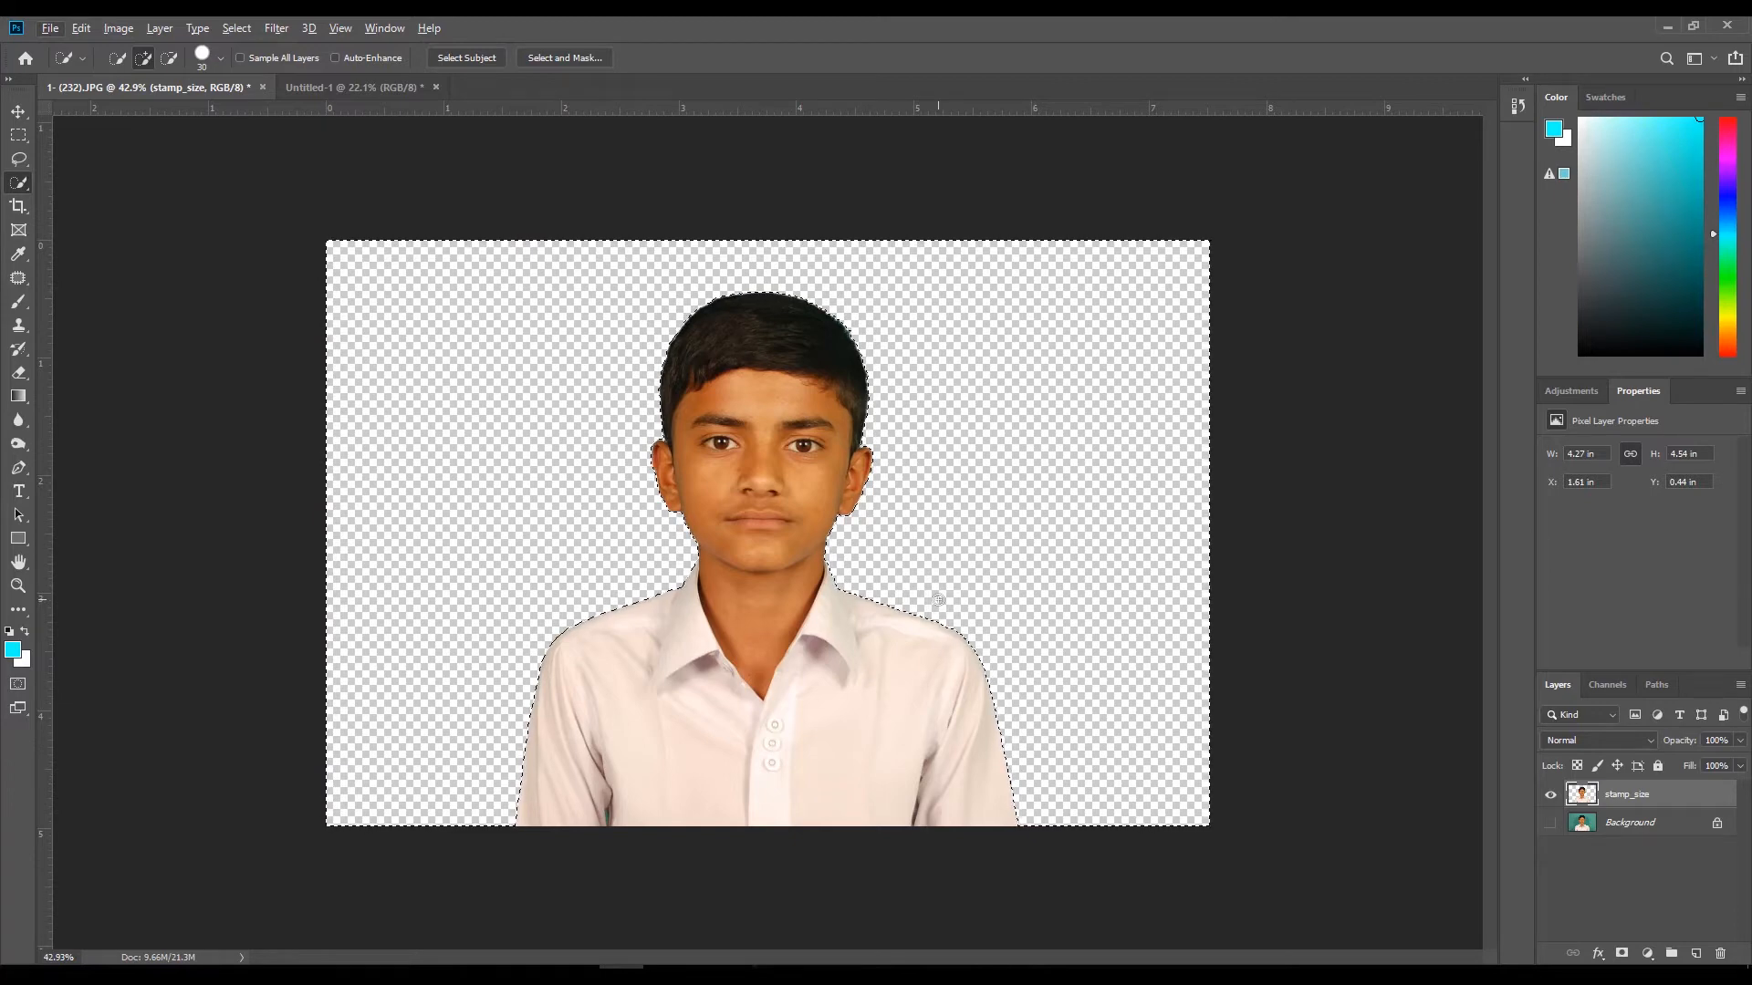
key(alt+BackSpace)
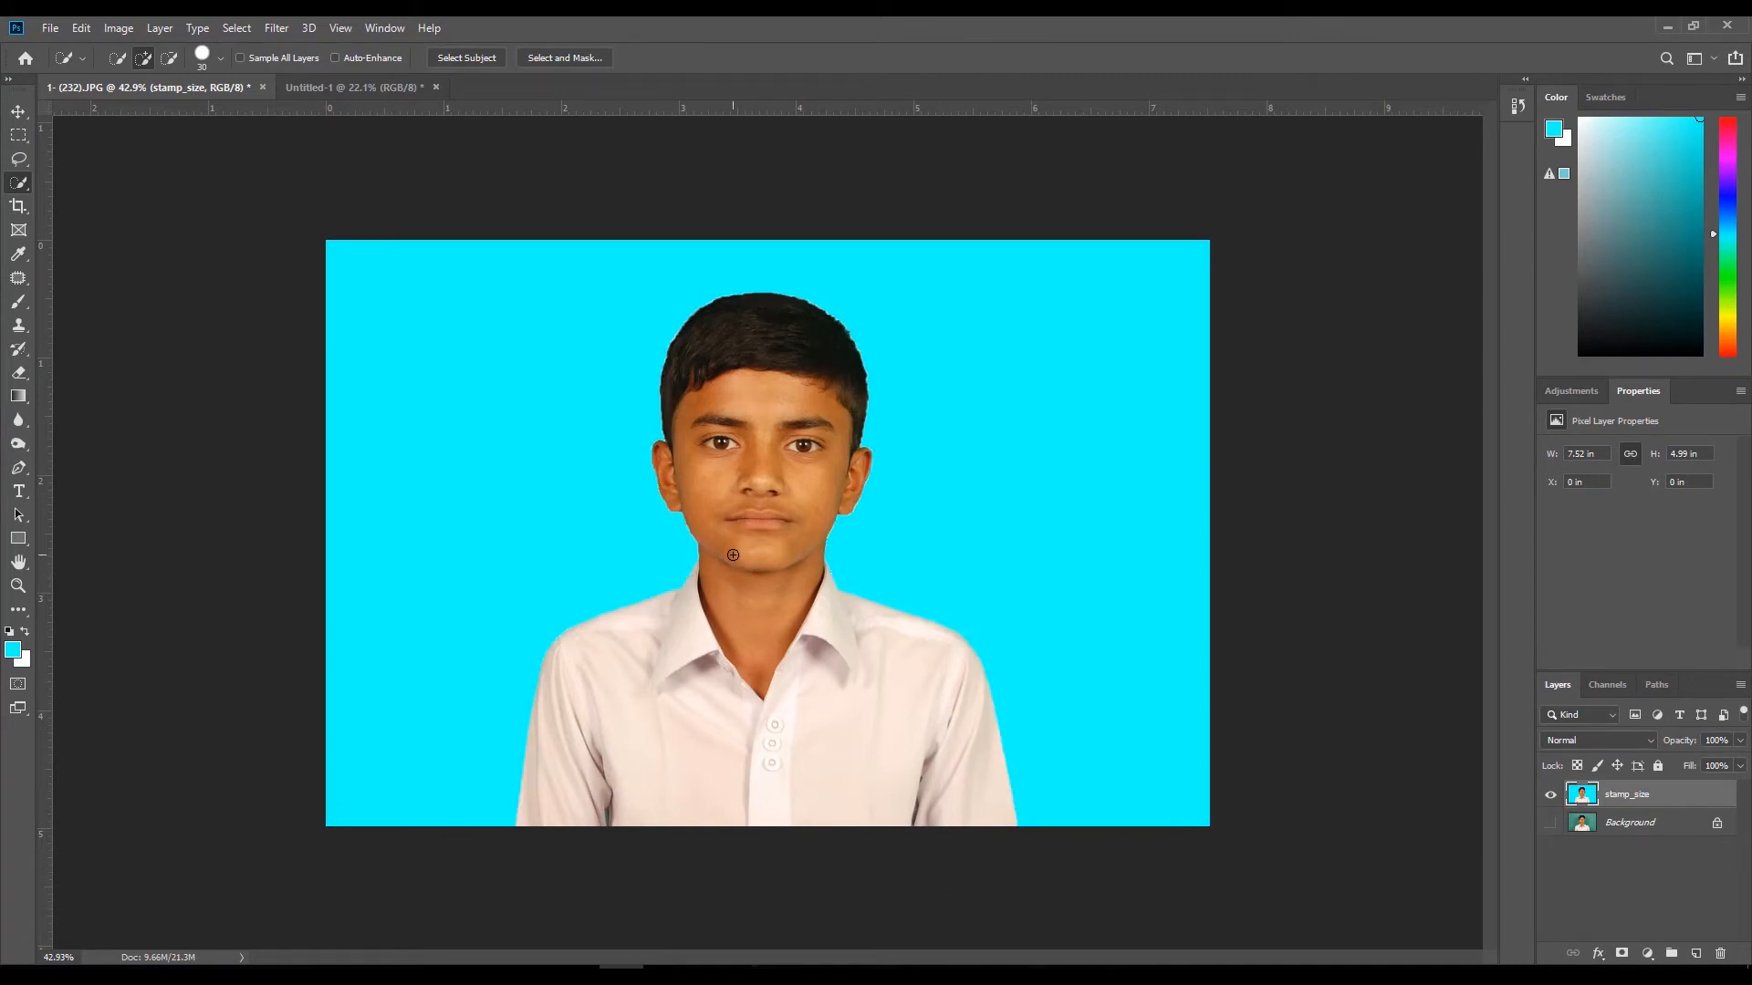
Examine the cutout edges against the cyan fill, closely checking the shirt's shoulder outline.
scroll(744, 571, up, 3)
scroll(757, 588, down, 2)
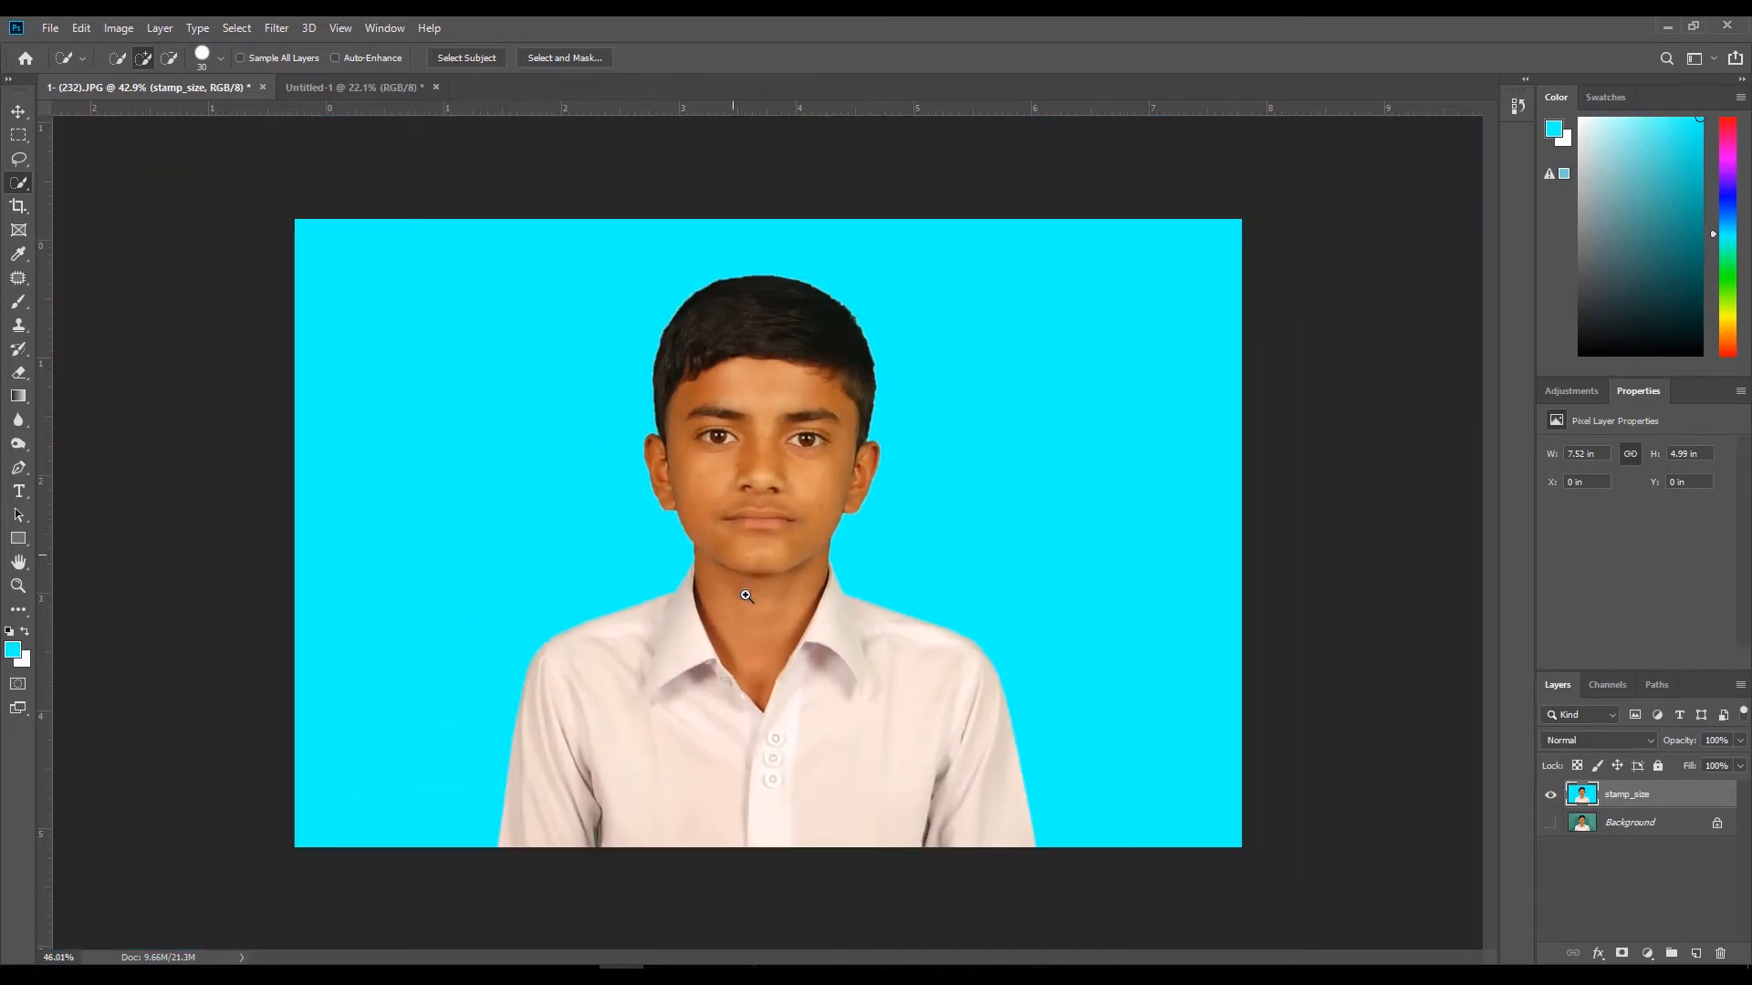
scroll(766, 603, up, 2)
scroll(766, 603, up, 1)
scroll(753, 604, down, 3)
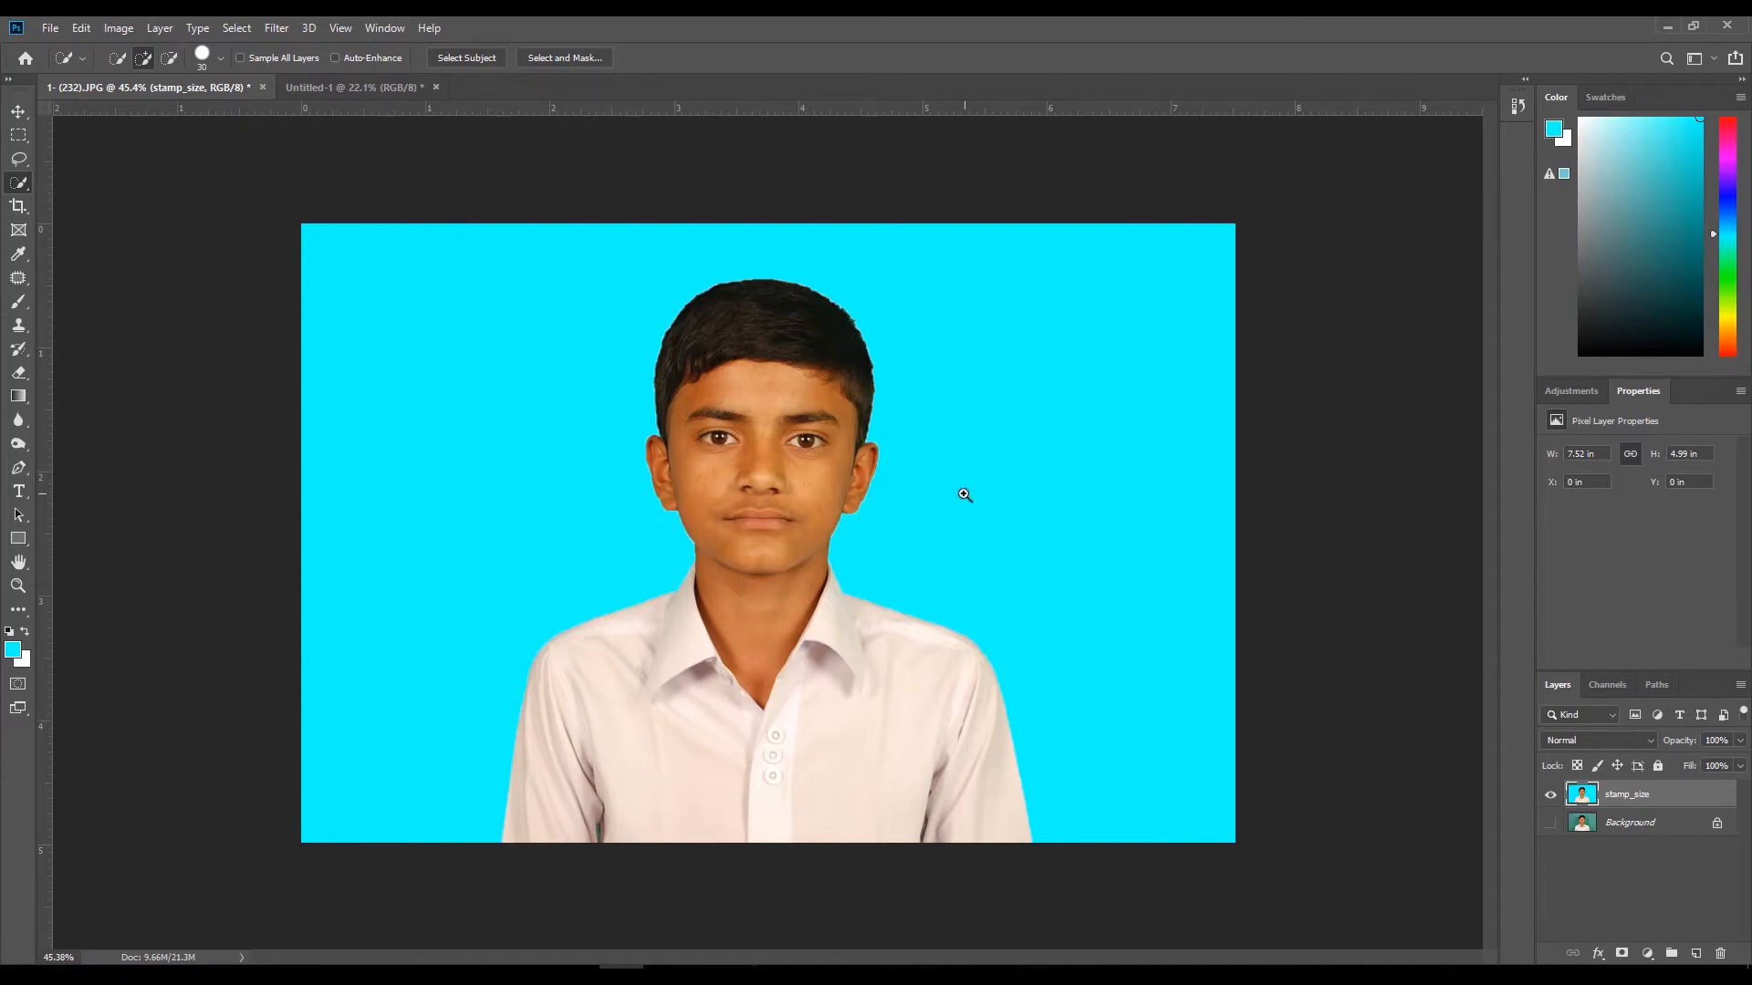
scroll(1003, 542, up, 4)
scroll(1012, 546, down, 4)
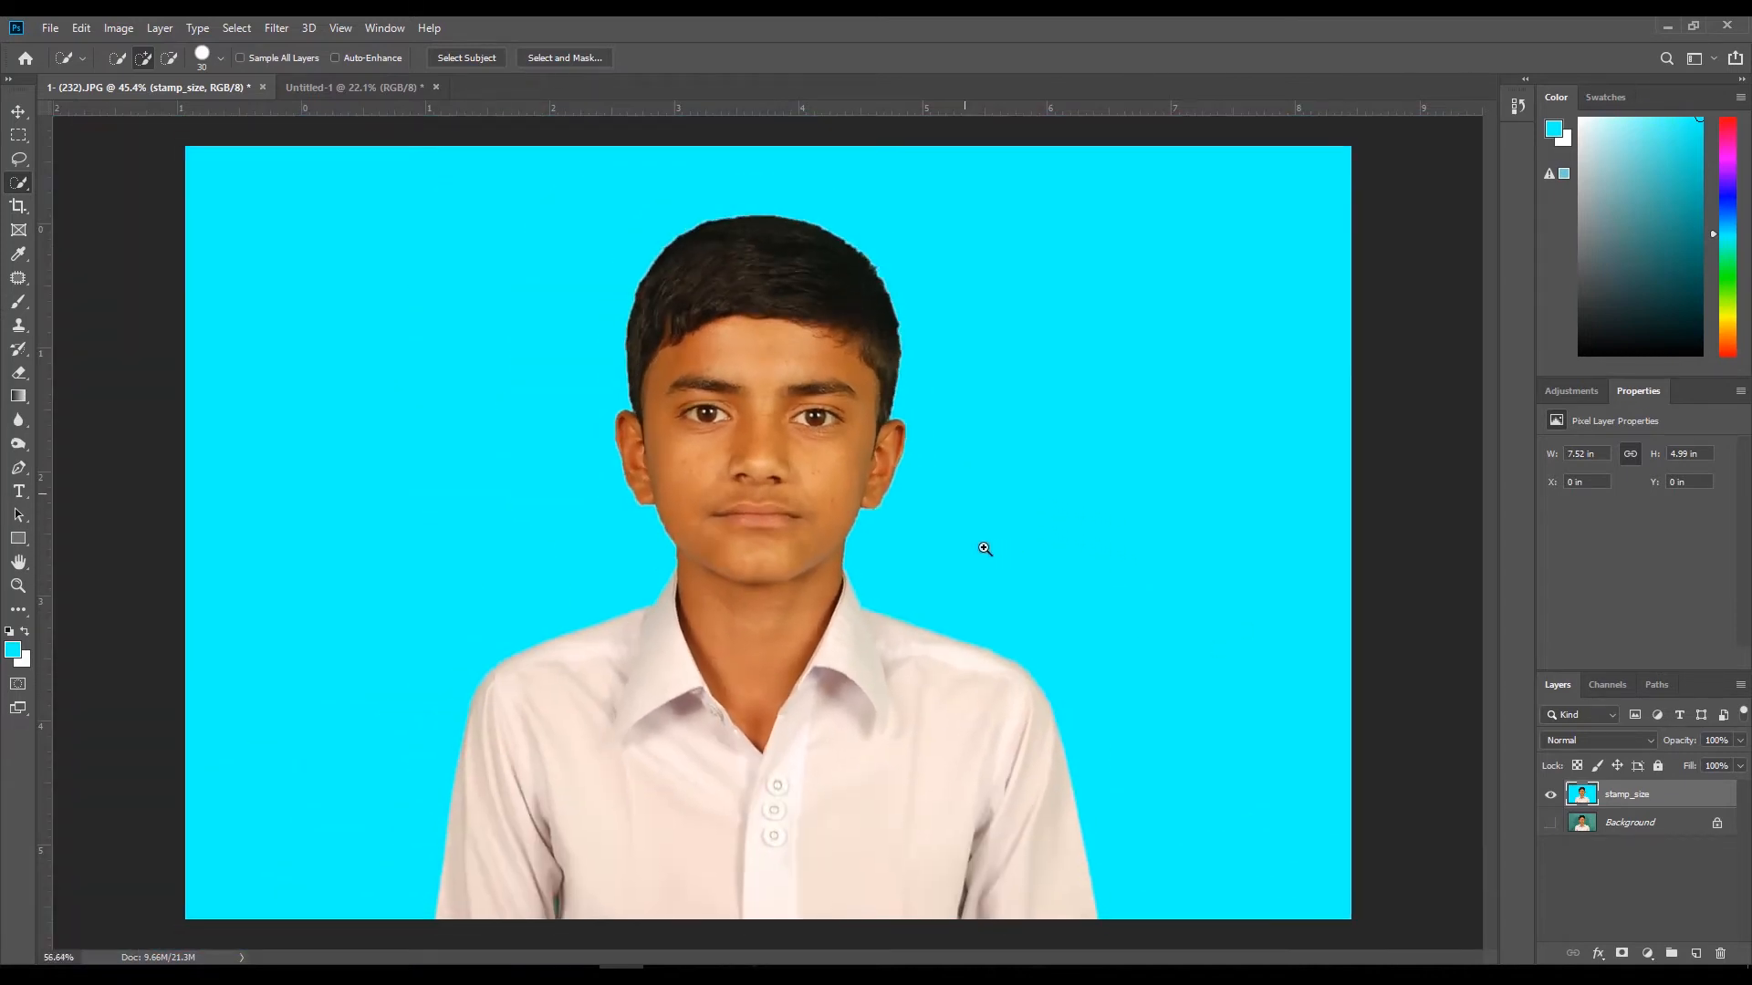
scroll(977, 551, up, 5)
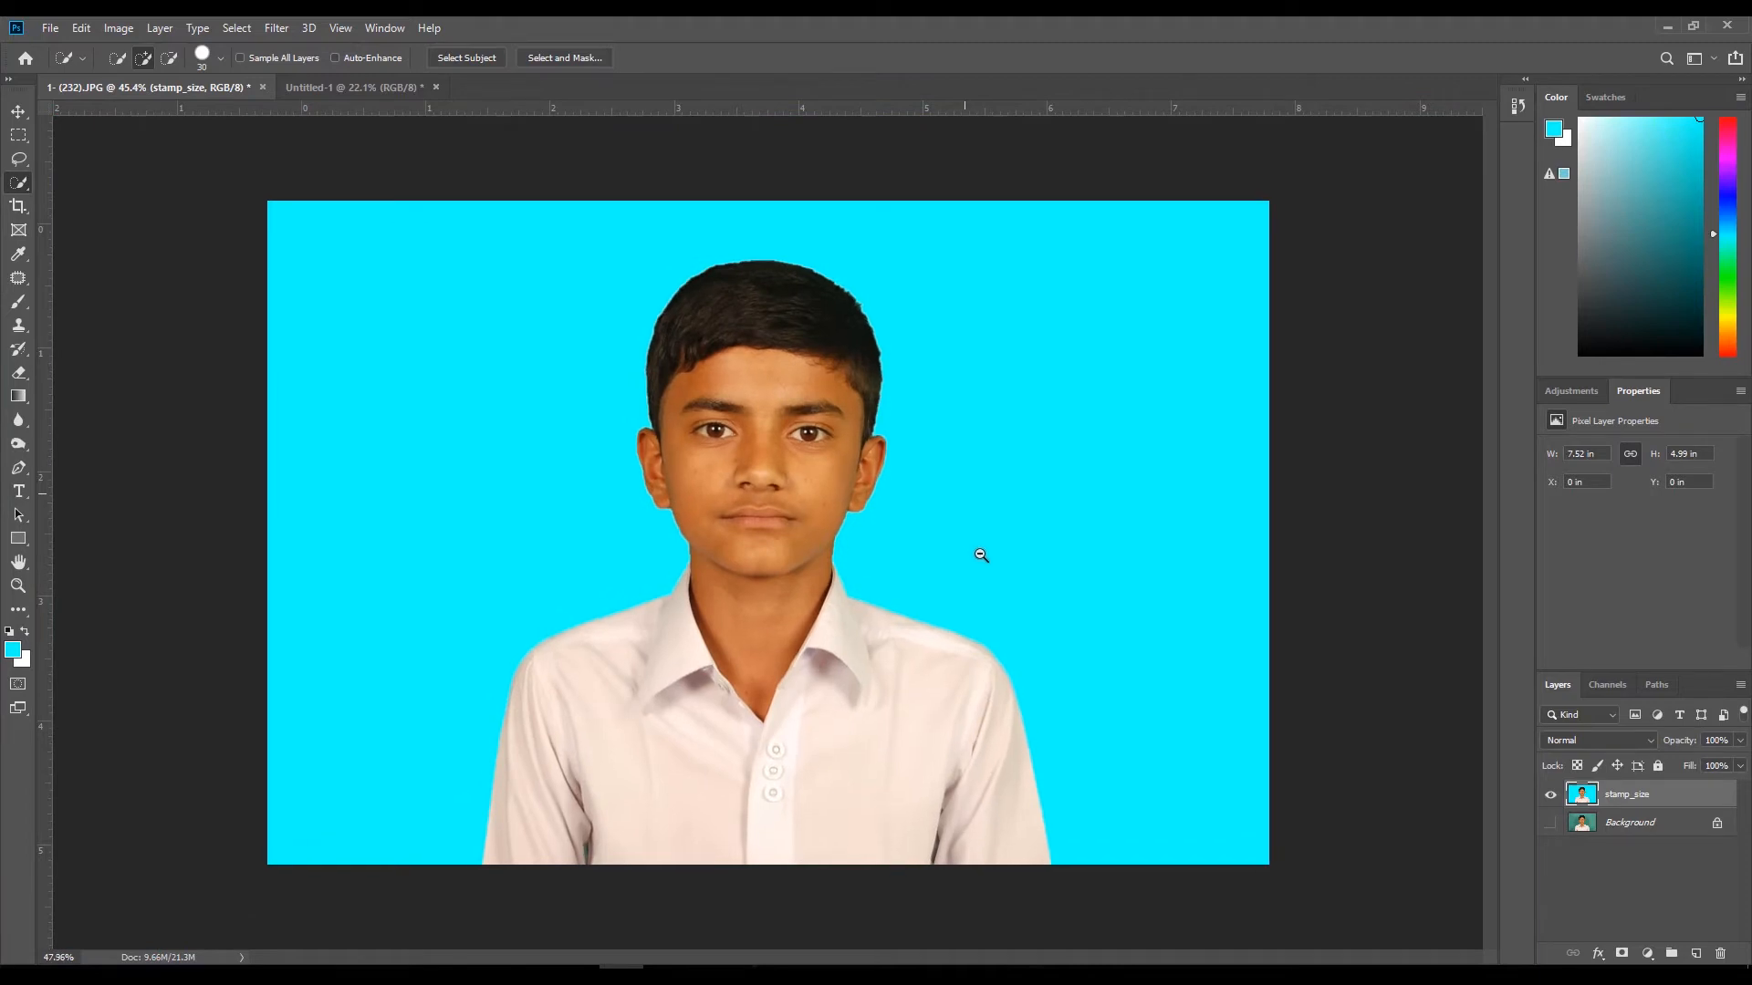
scroll(1004, 620, down, 6)
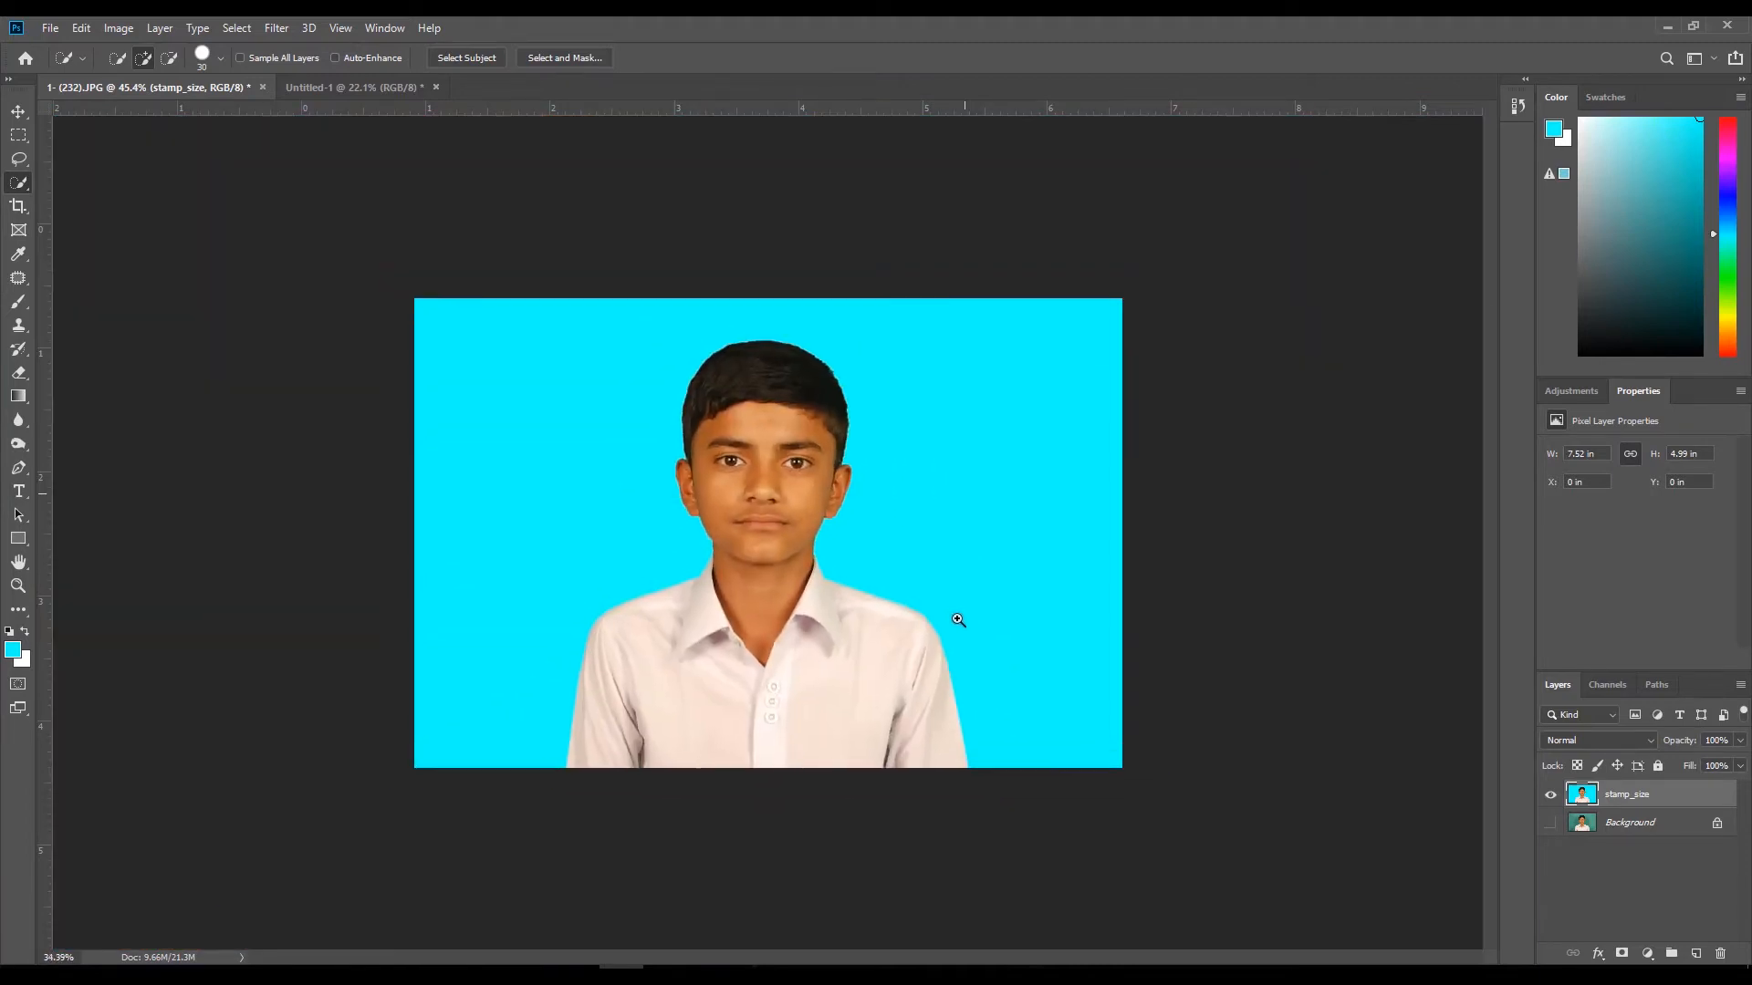
scroll(955, 614, up, 3)
scroll(986, 652, down, 2)
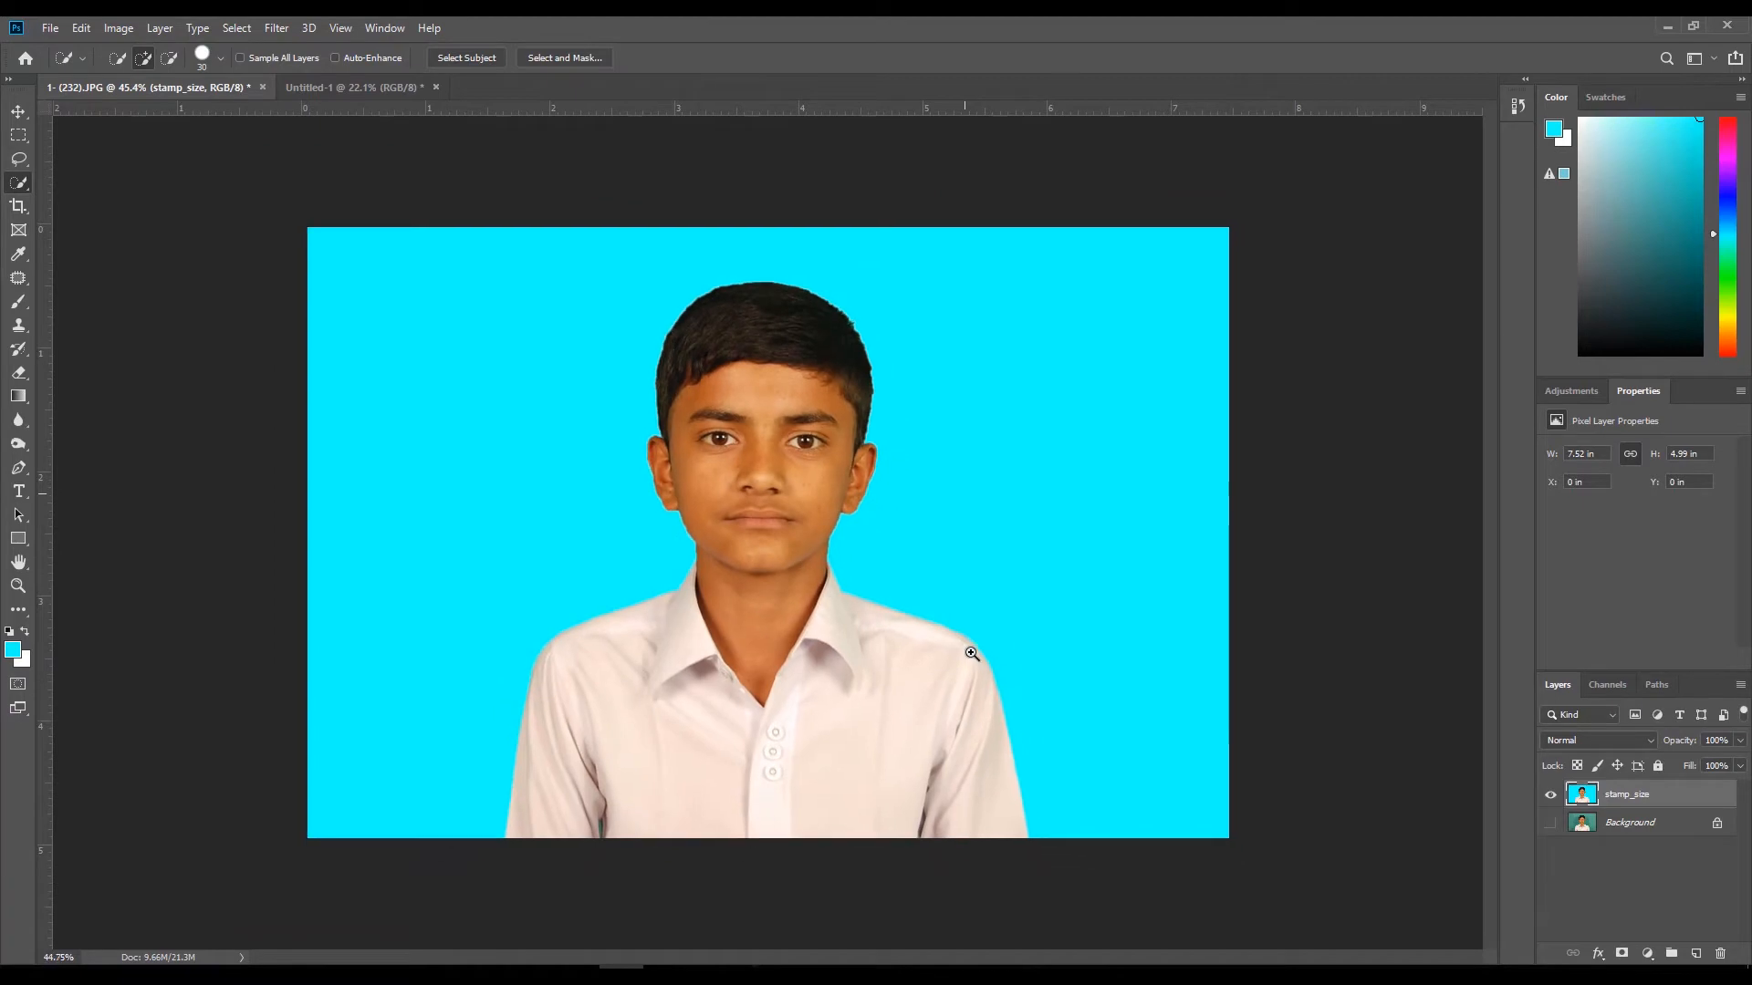
scroll(1031, 687, up, 4)
scroll(1031, 687, up, 8)
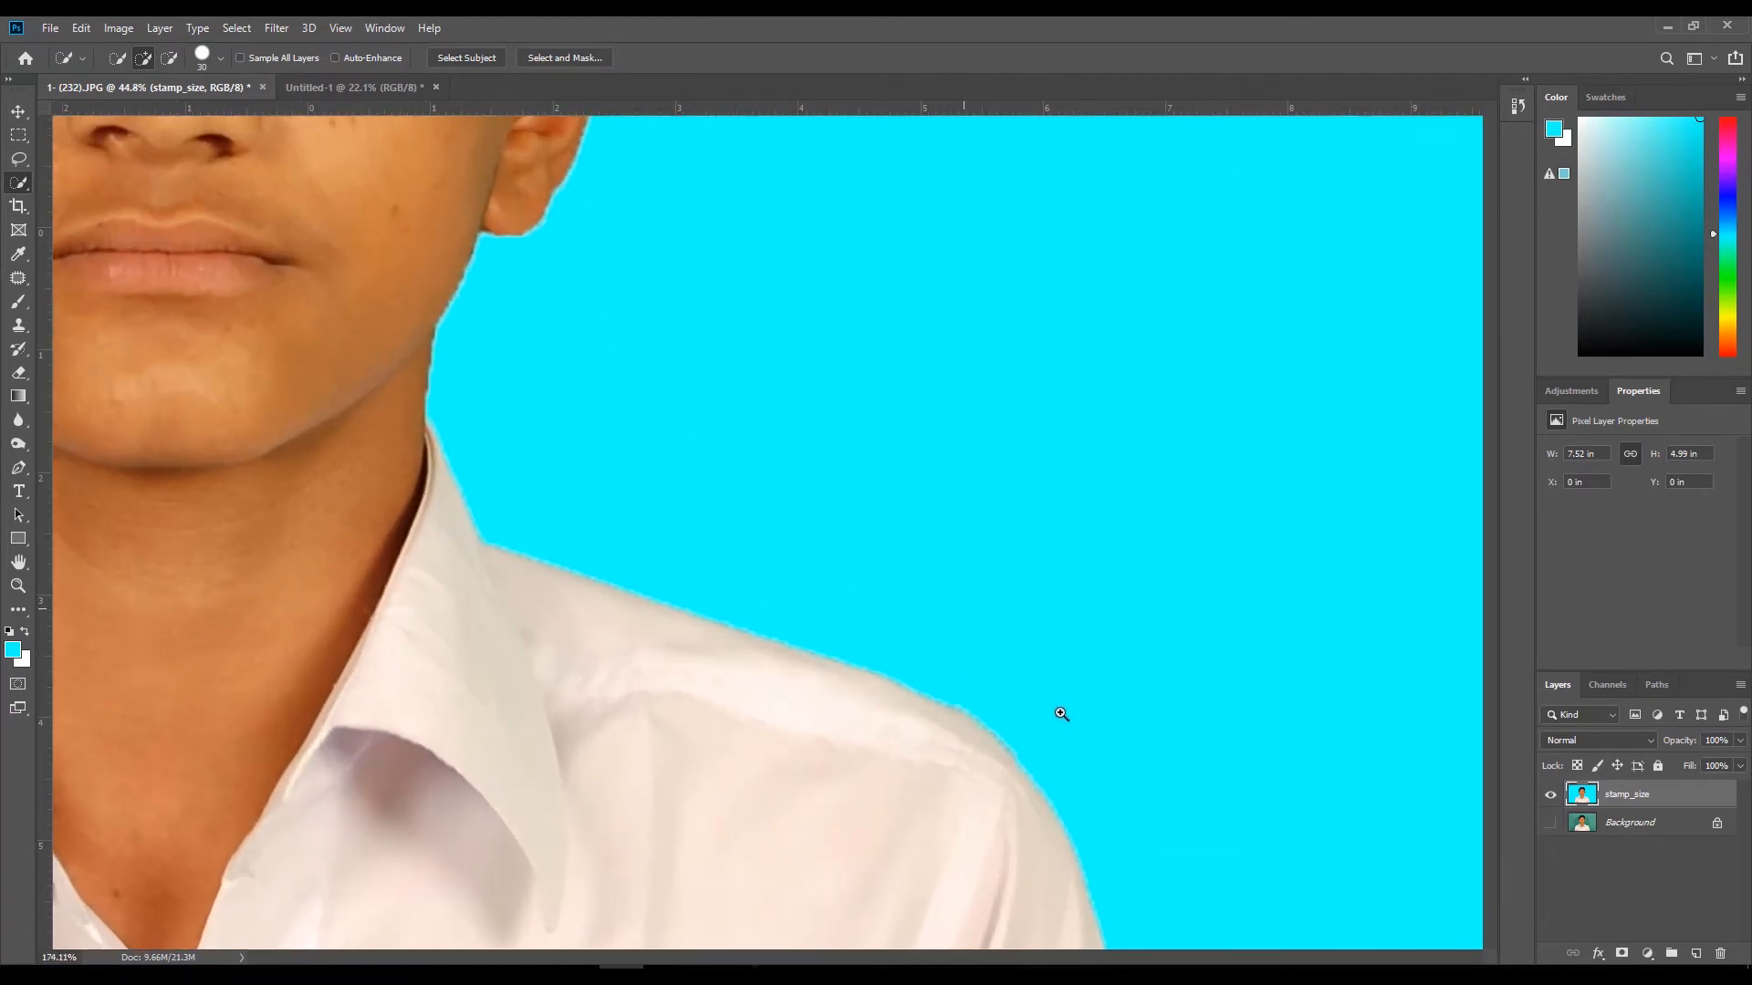
drag(840, 771, 1040, 435)
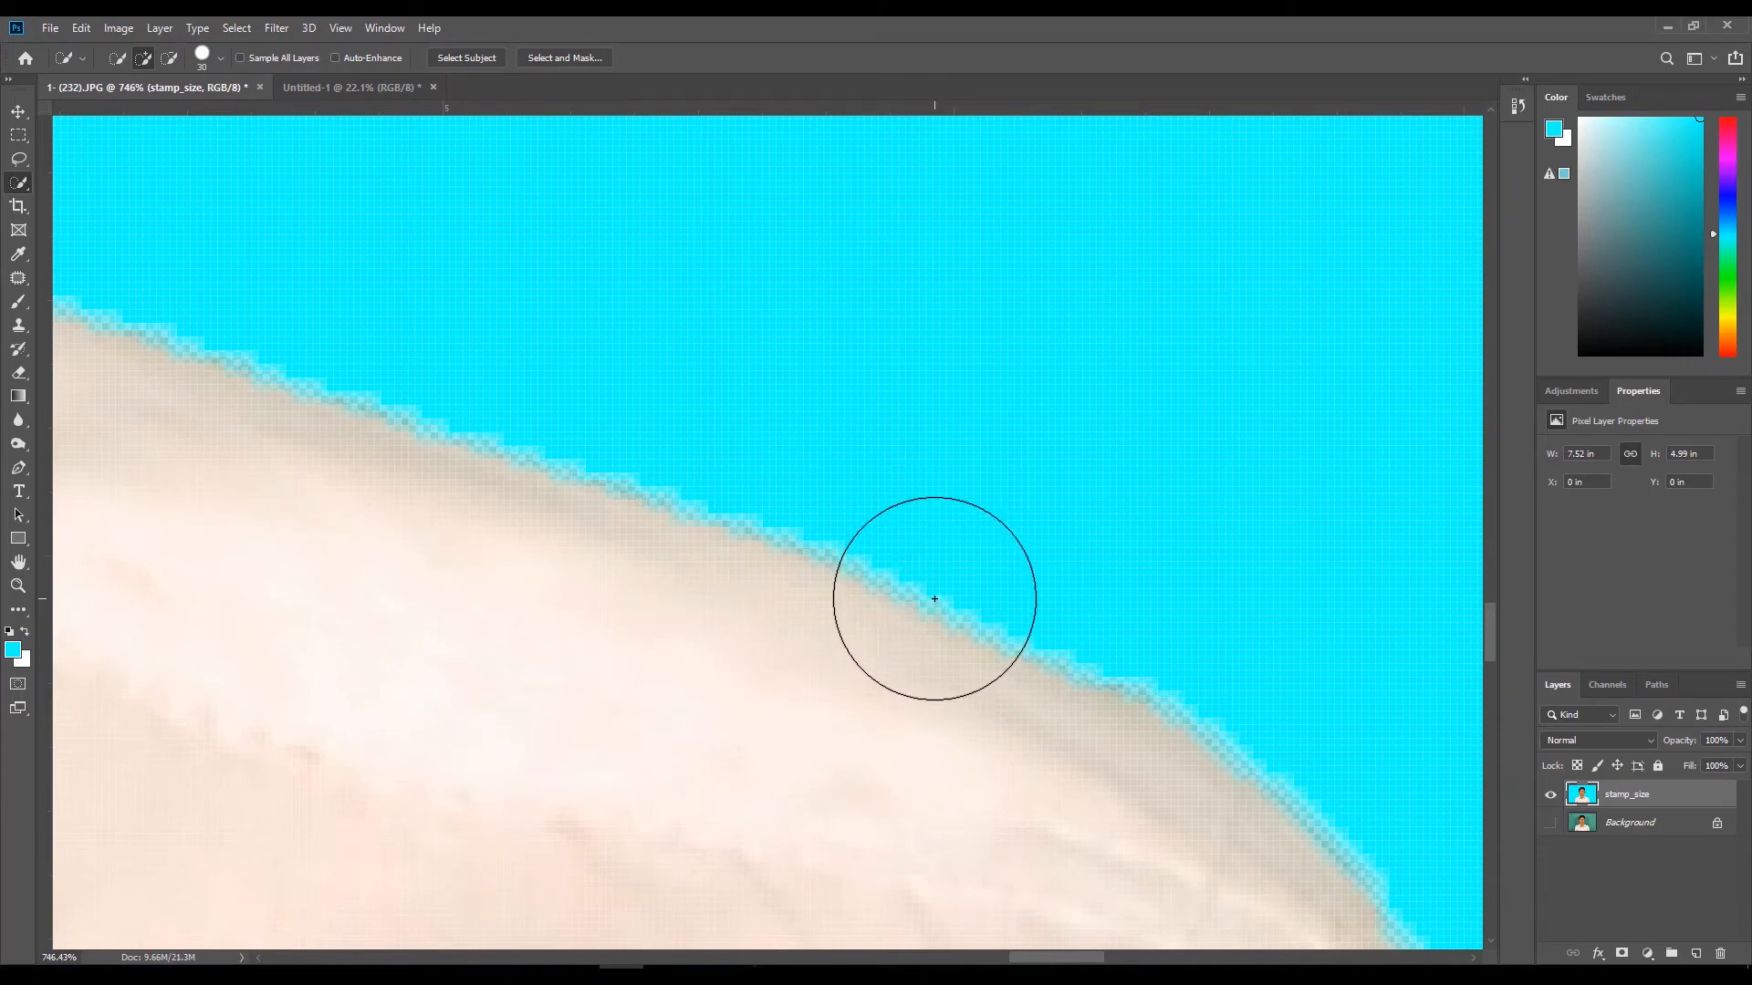
drag(958, 591, 790, 644)
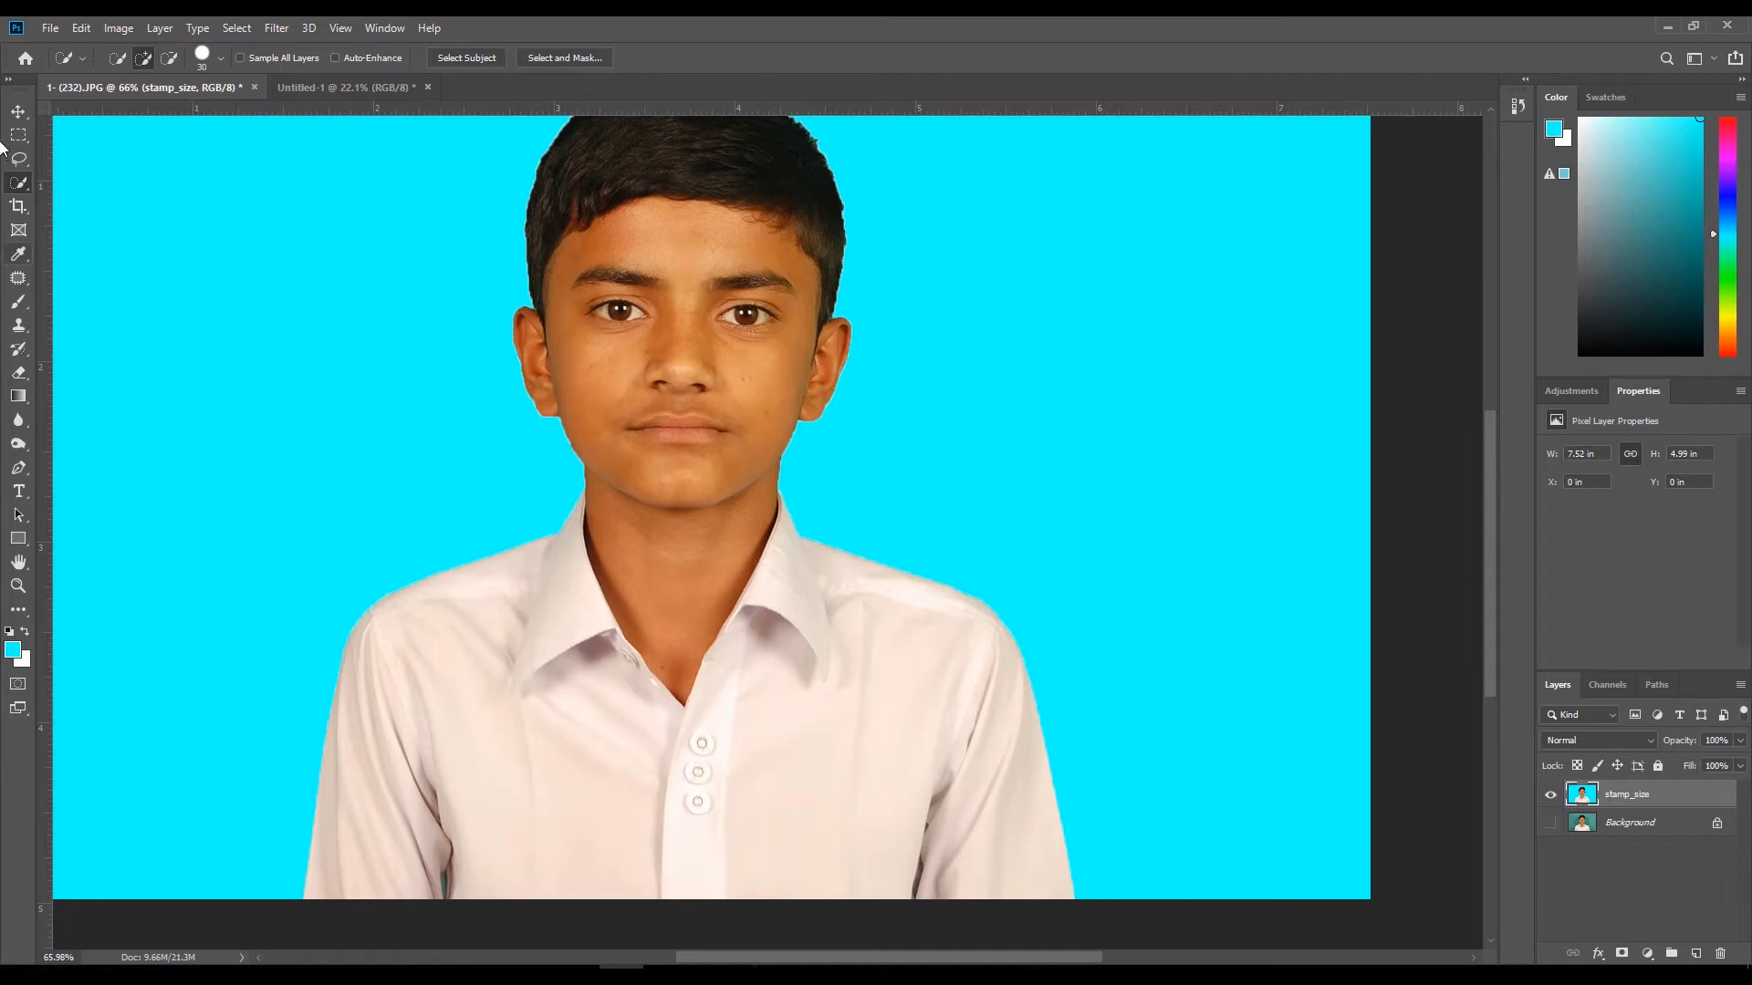
Undo the cyan fill and the background deletion on the stamp_size layer, and clear the selection.
right_click(19, 183)
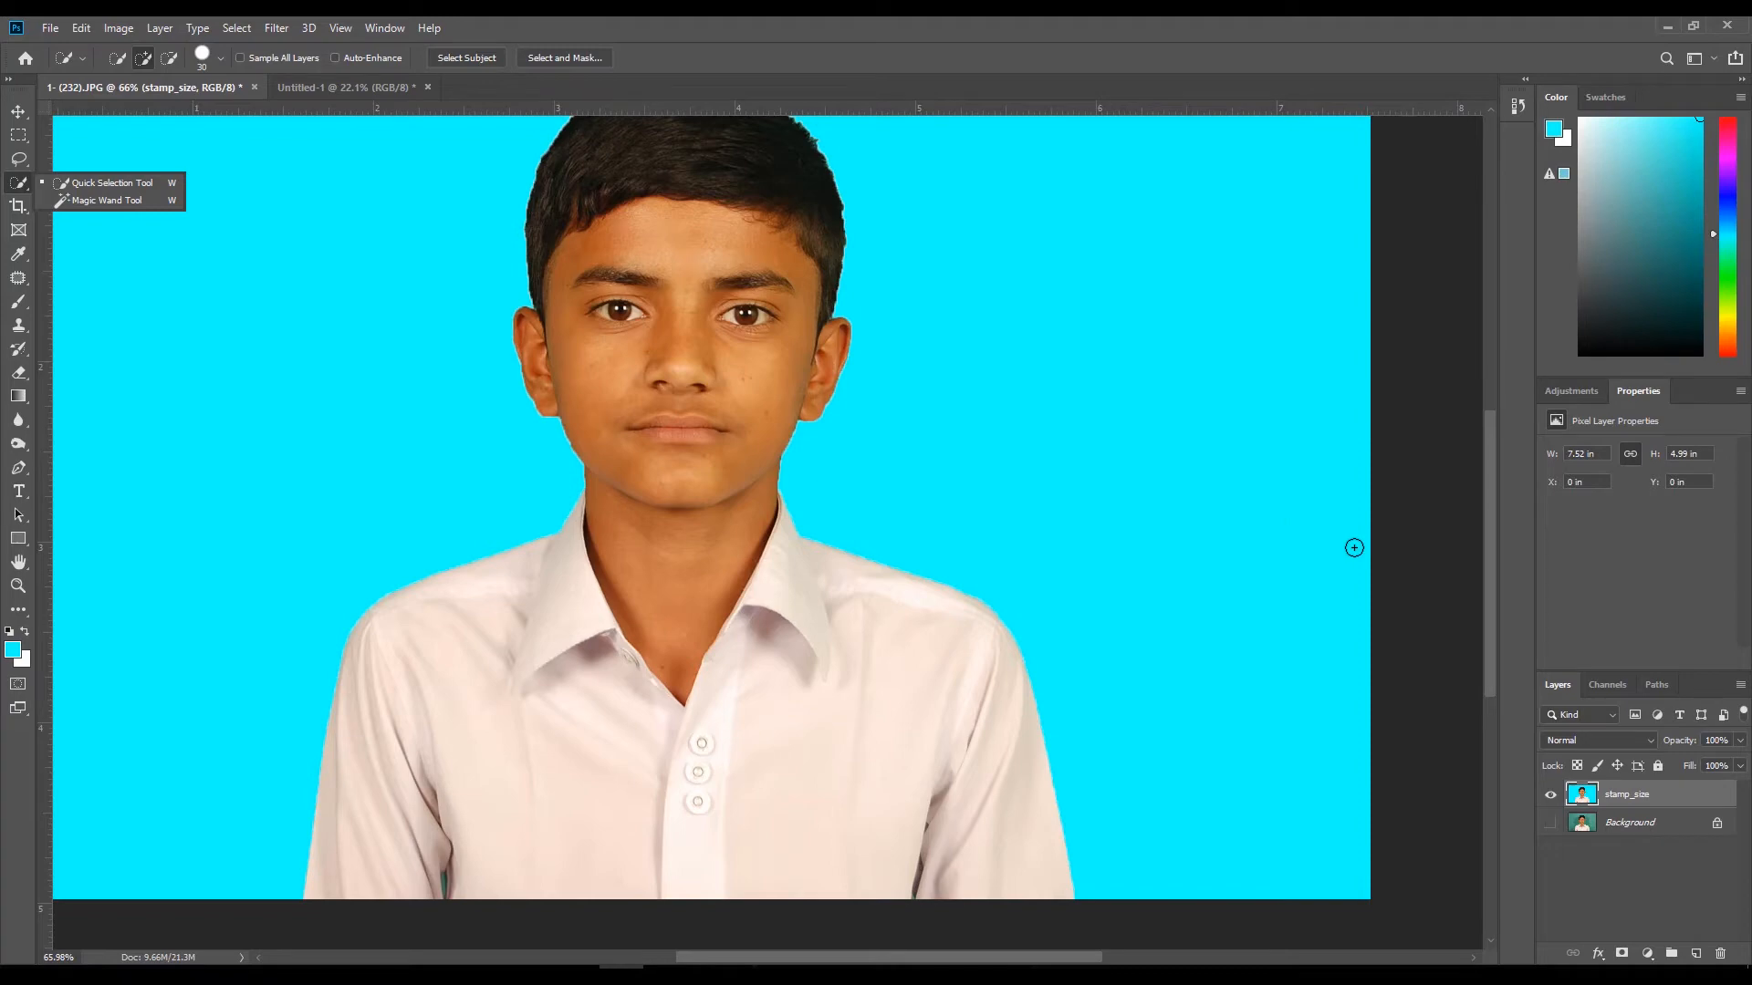
click(1170, 534)
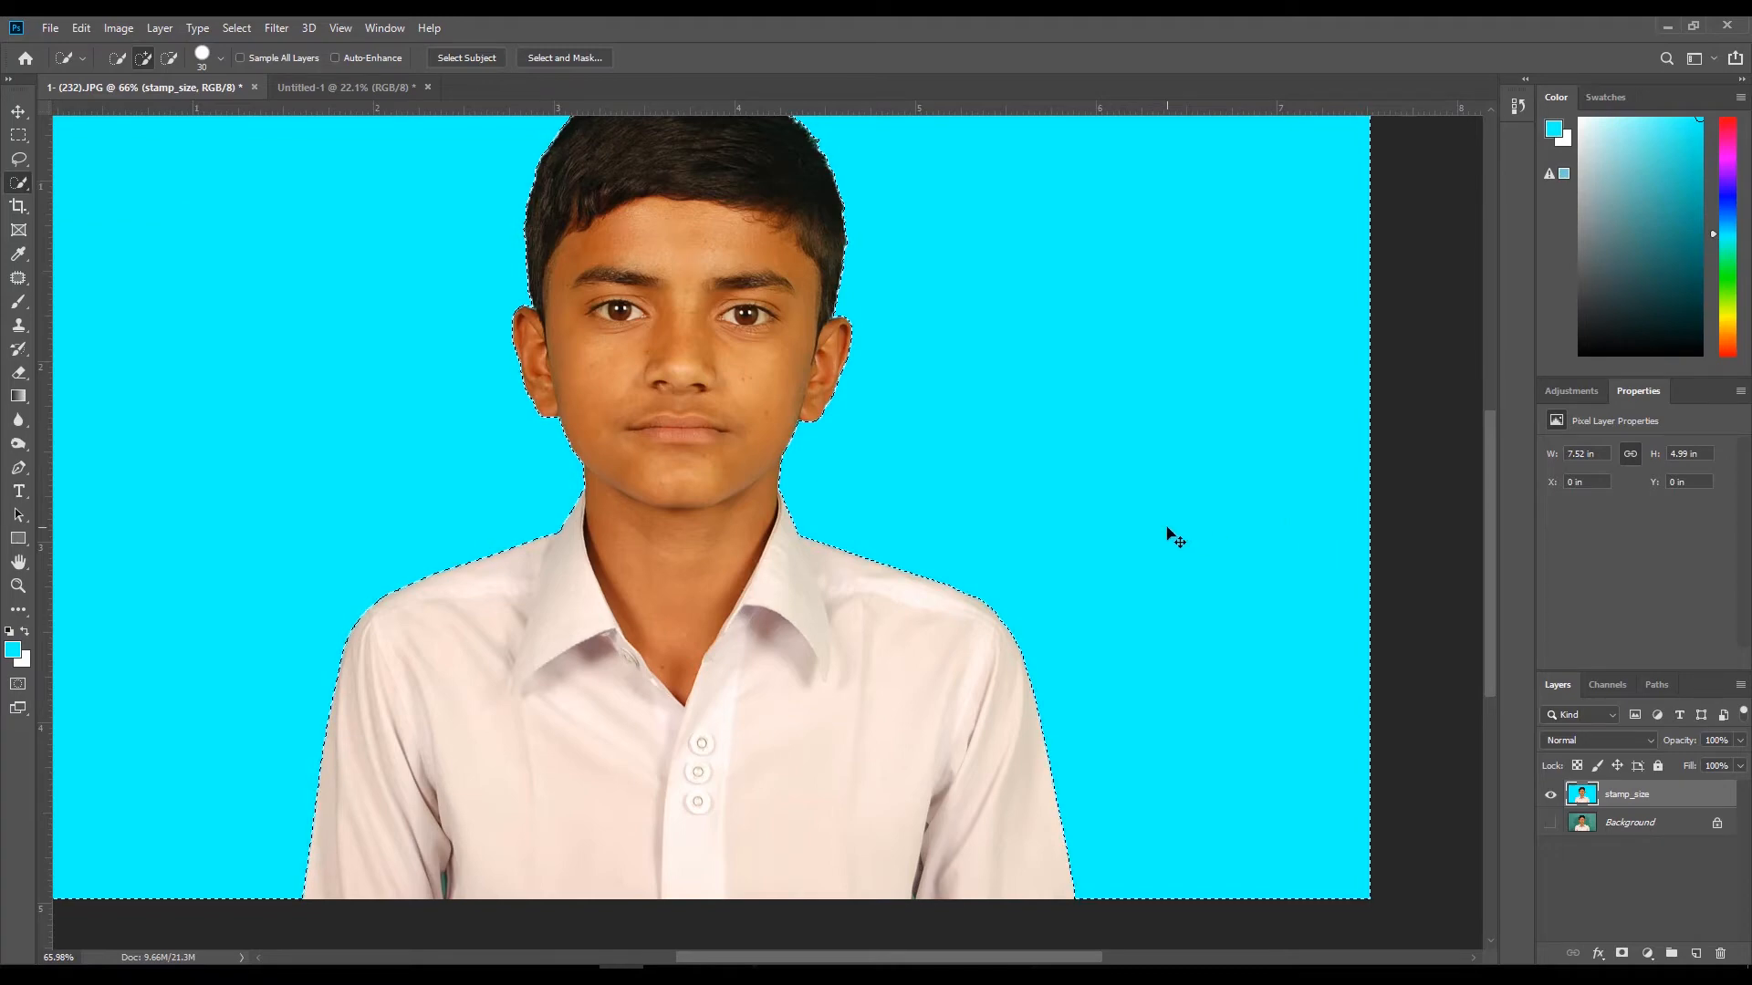
key(ctrl+z)
key(ctrl+z)
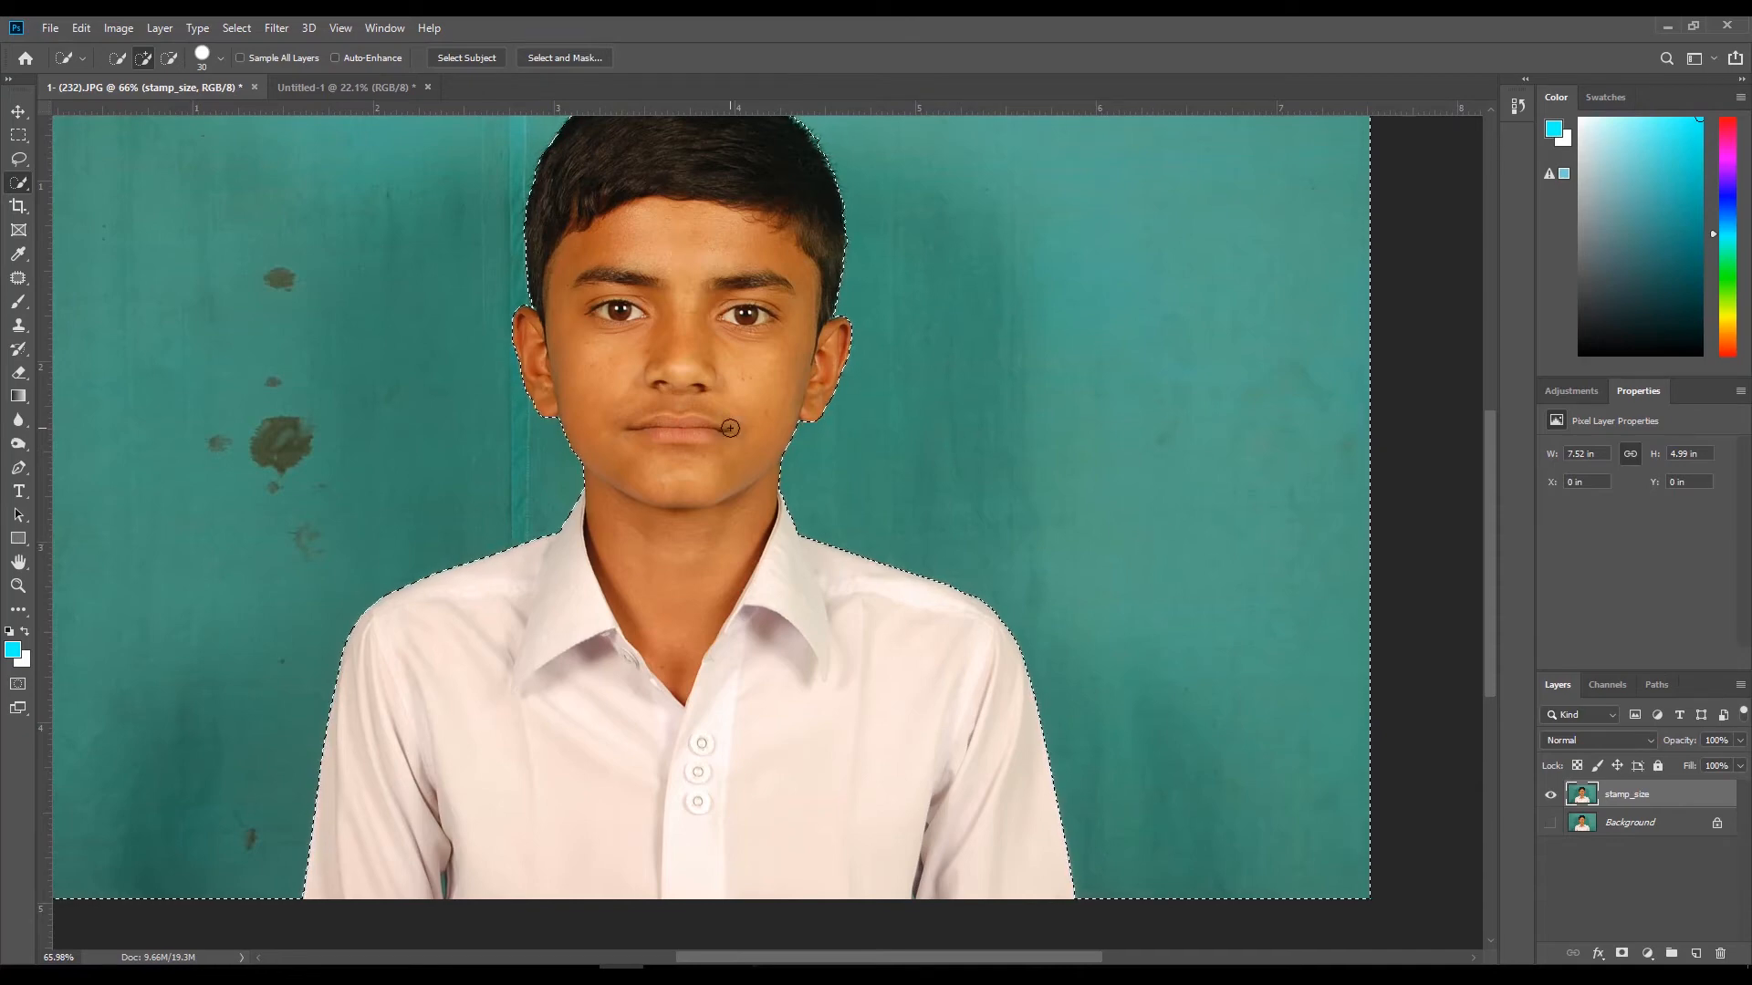
key(ctrl+d)
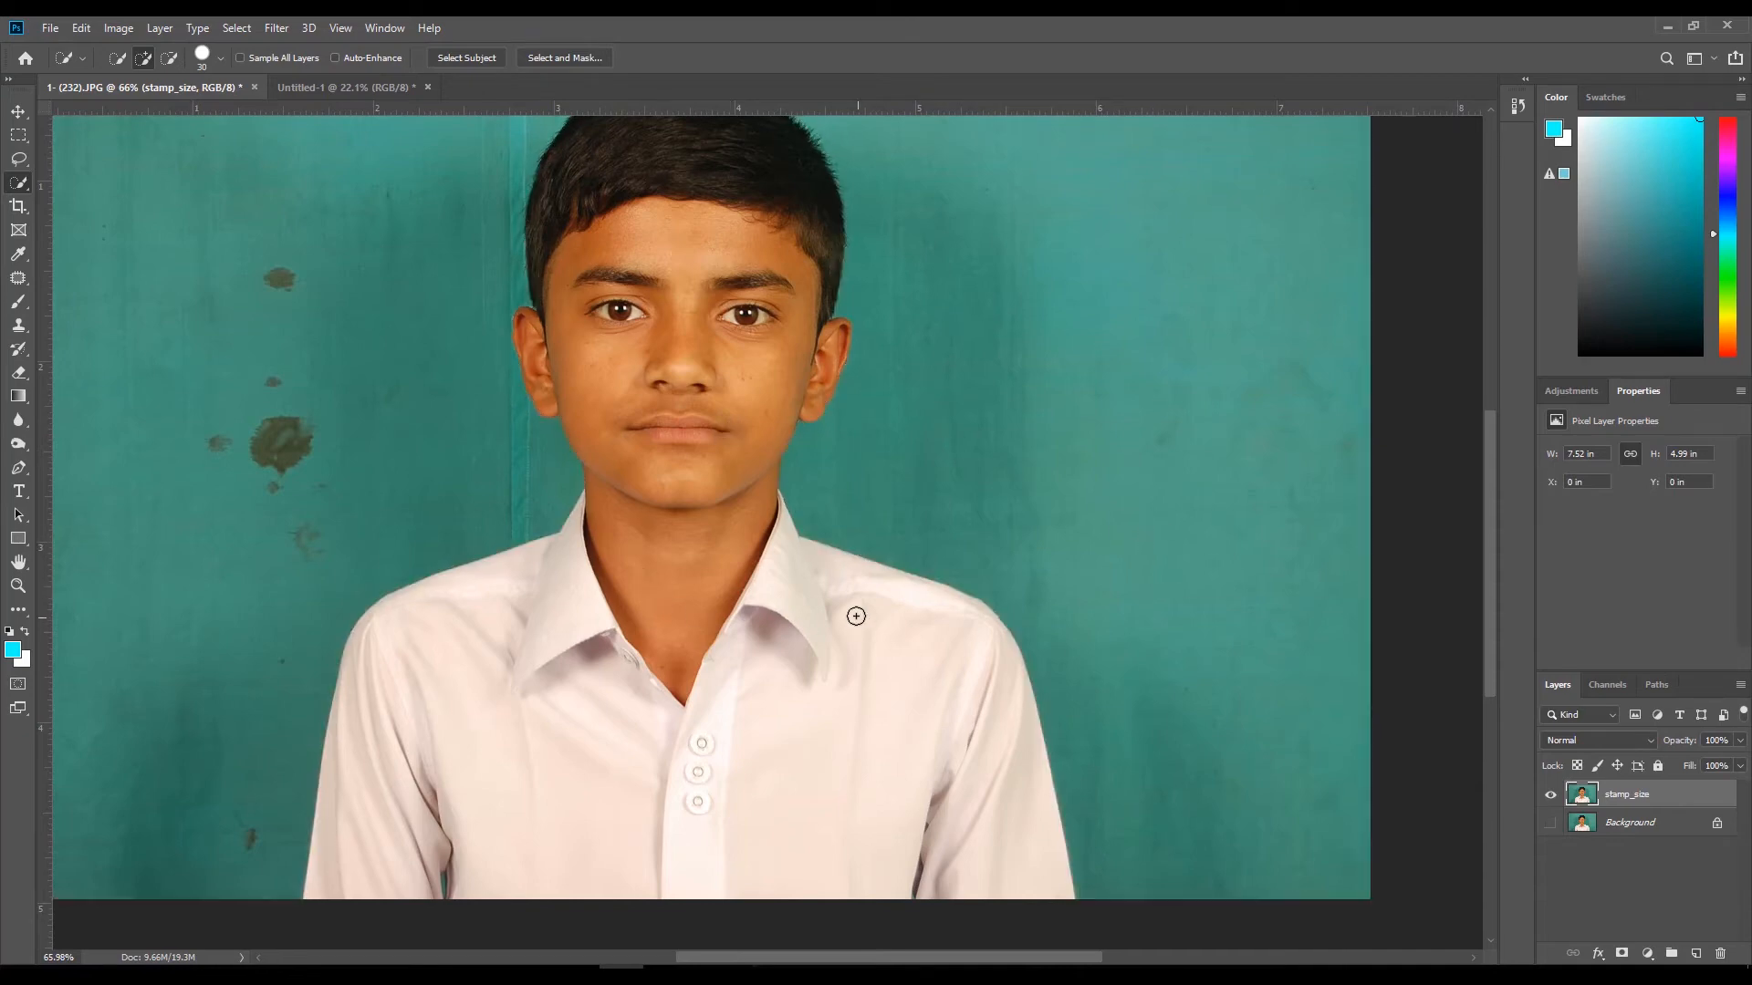
drag(852, 610, 816, 625)
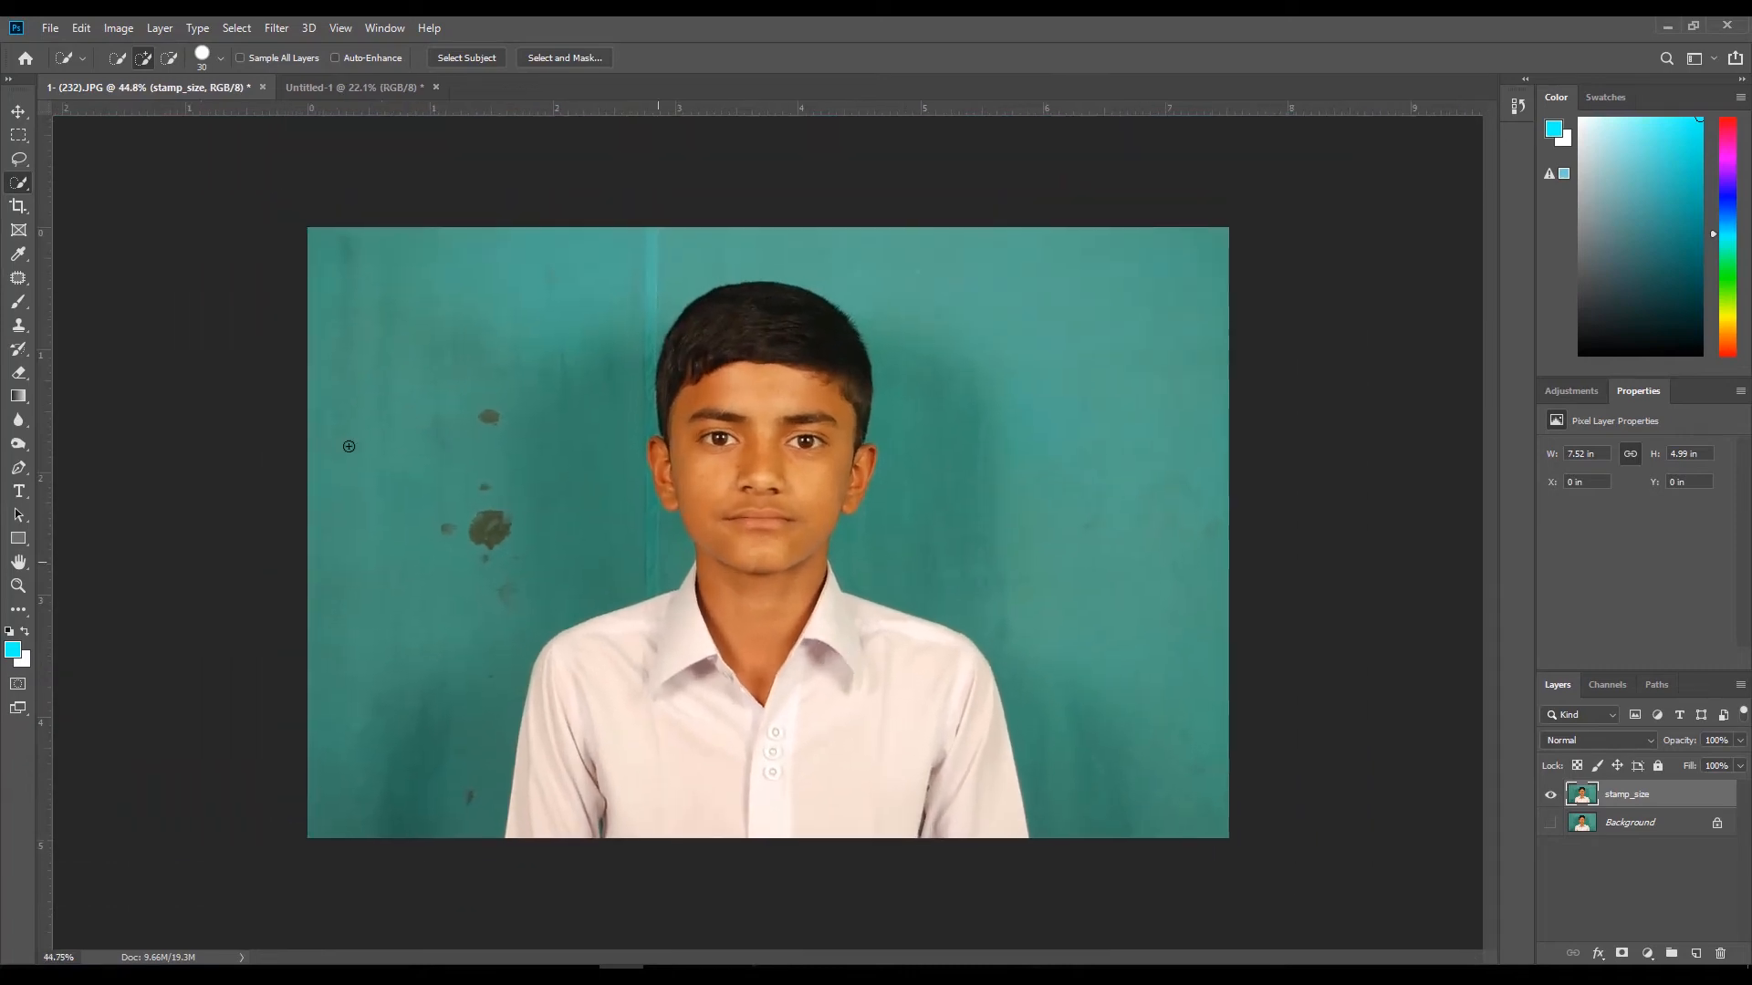
Select the whole teal background on the stamp_size layer with the Magic Wand Tool, adding the vertical streak, dark stains and lower shadow areas.
right_click(18, 183)
click(104, 205)
click(366, 344)
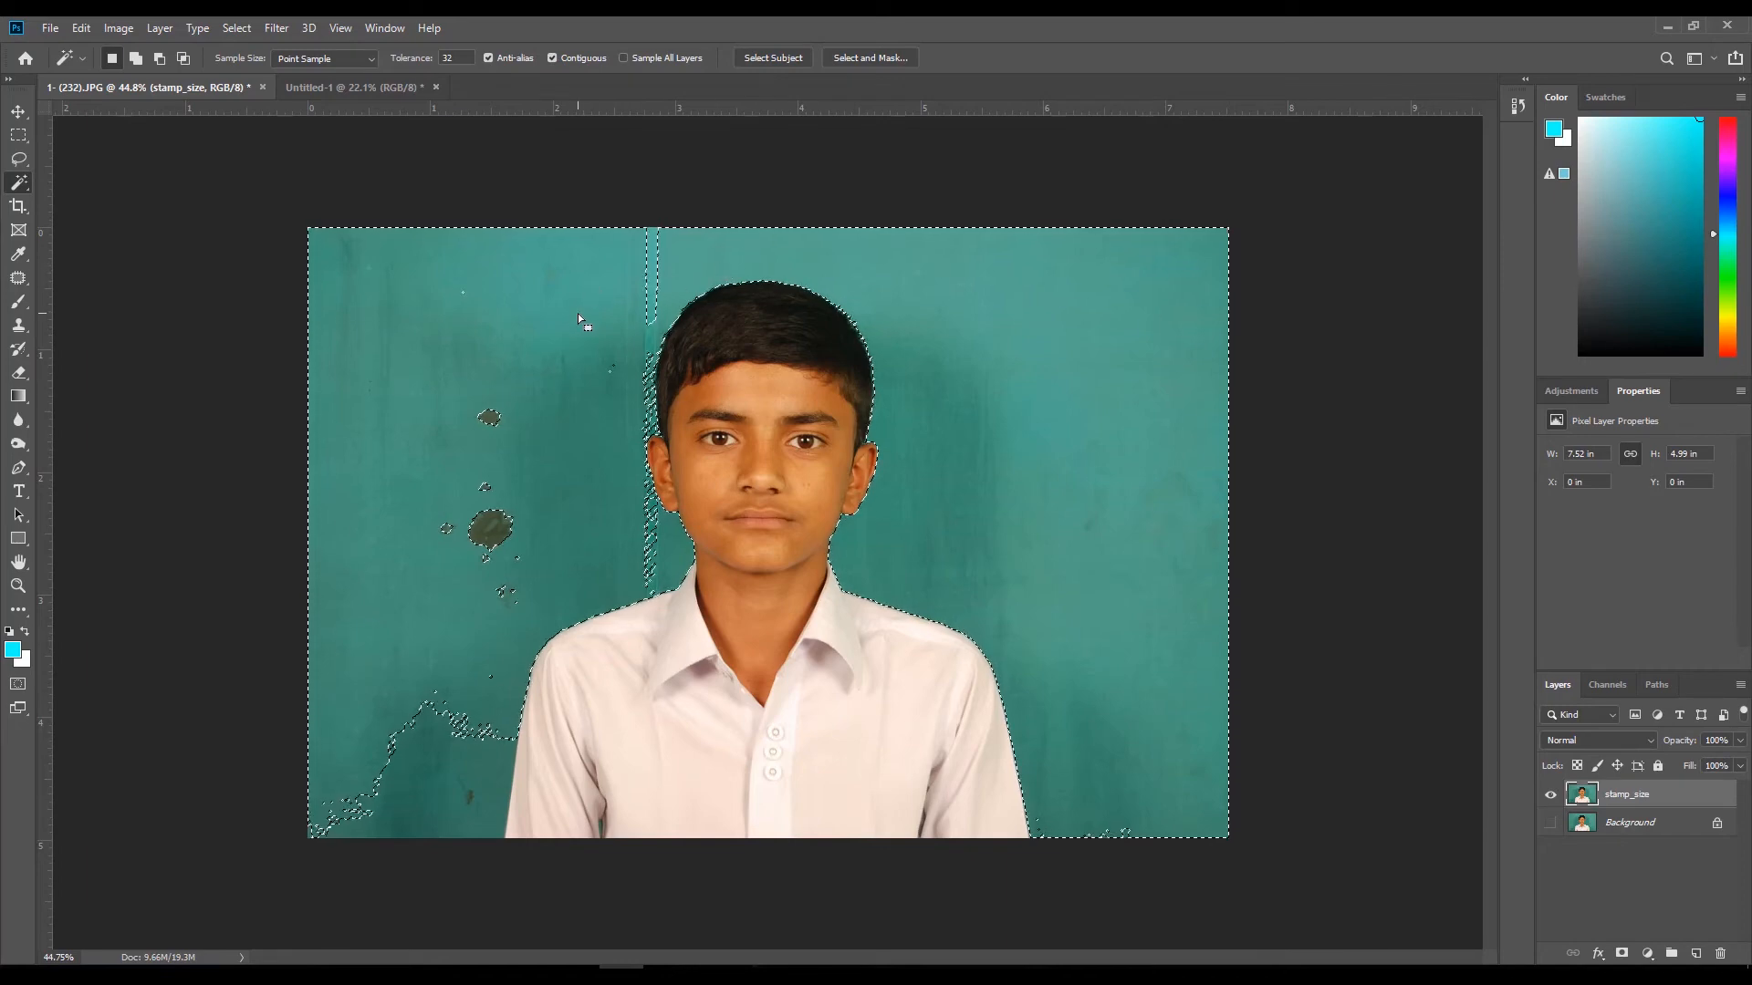
drag(592, 344, 582, 391)
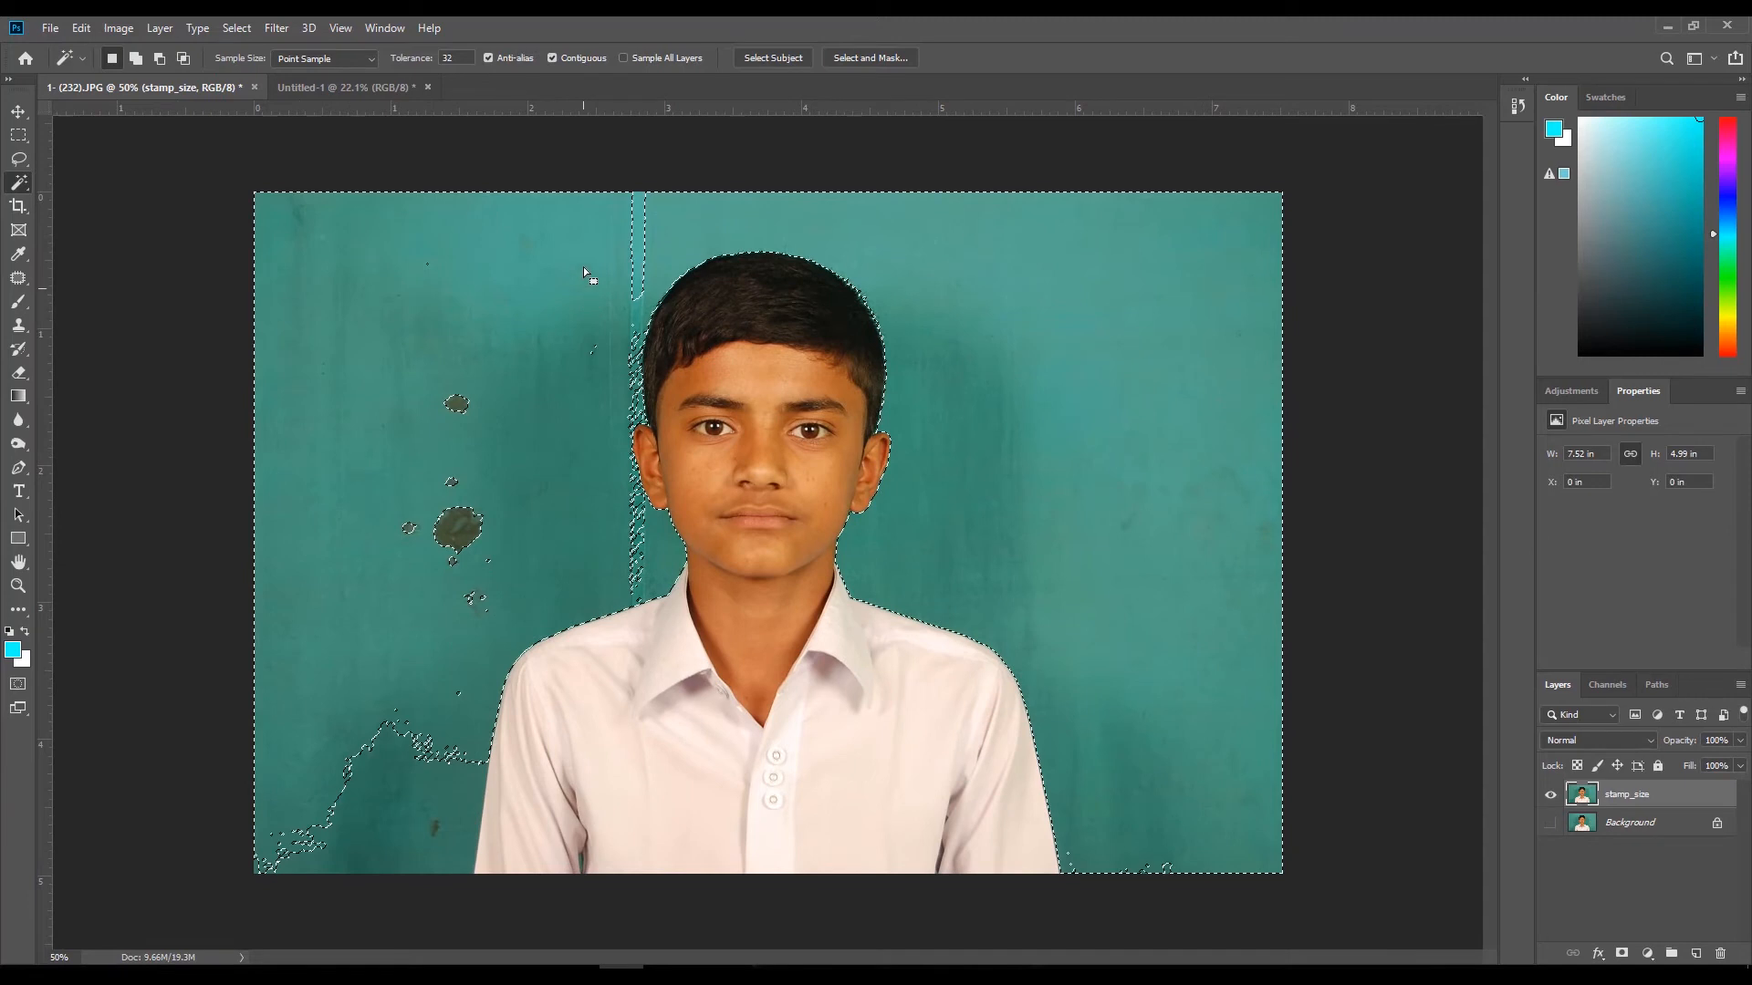
click(644, 246)
click(643, 369)
click(461, 403)
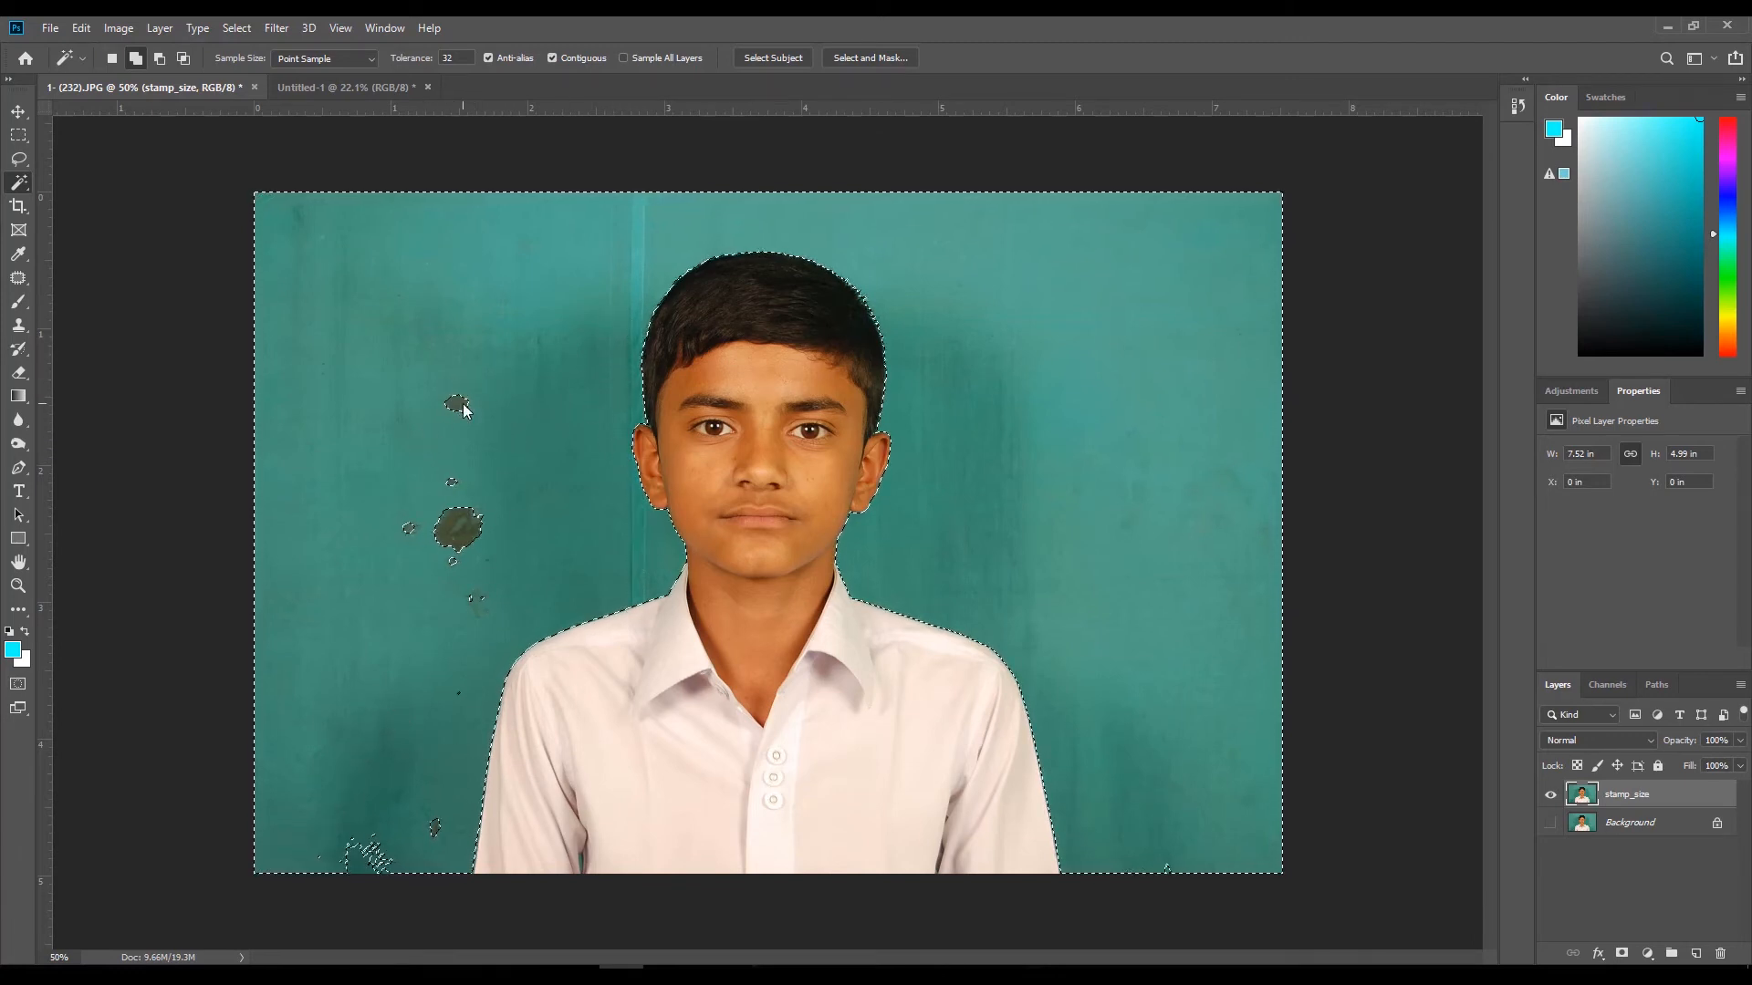
click(456, 528)
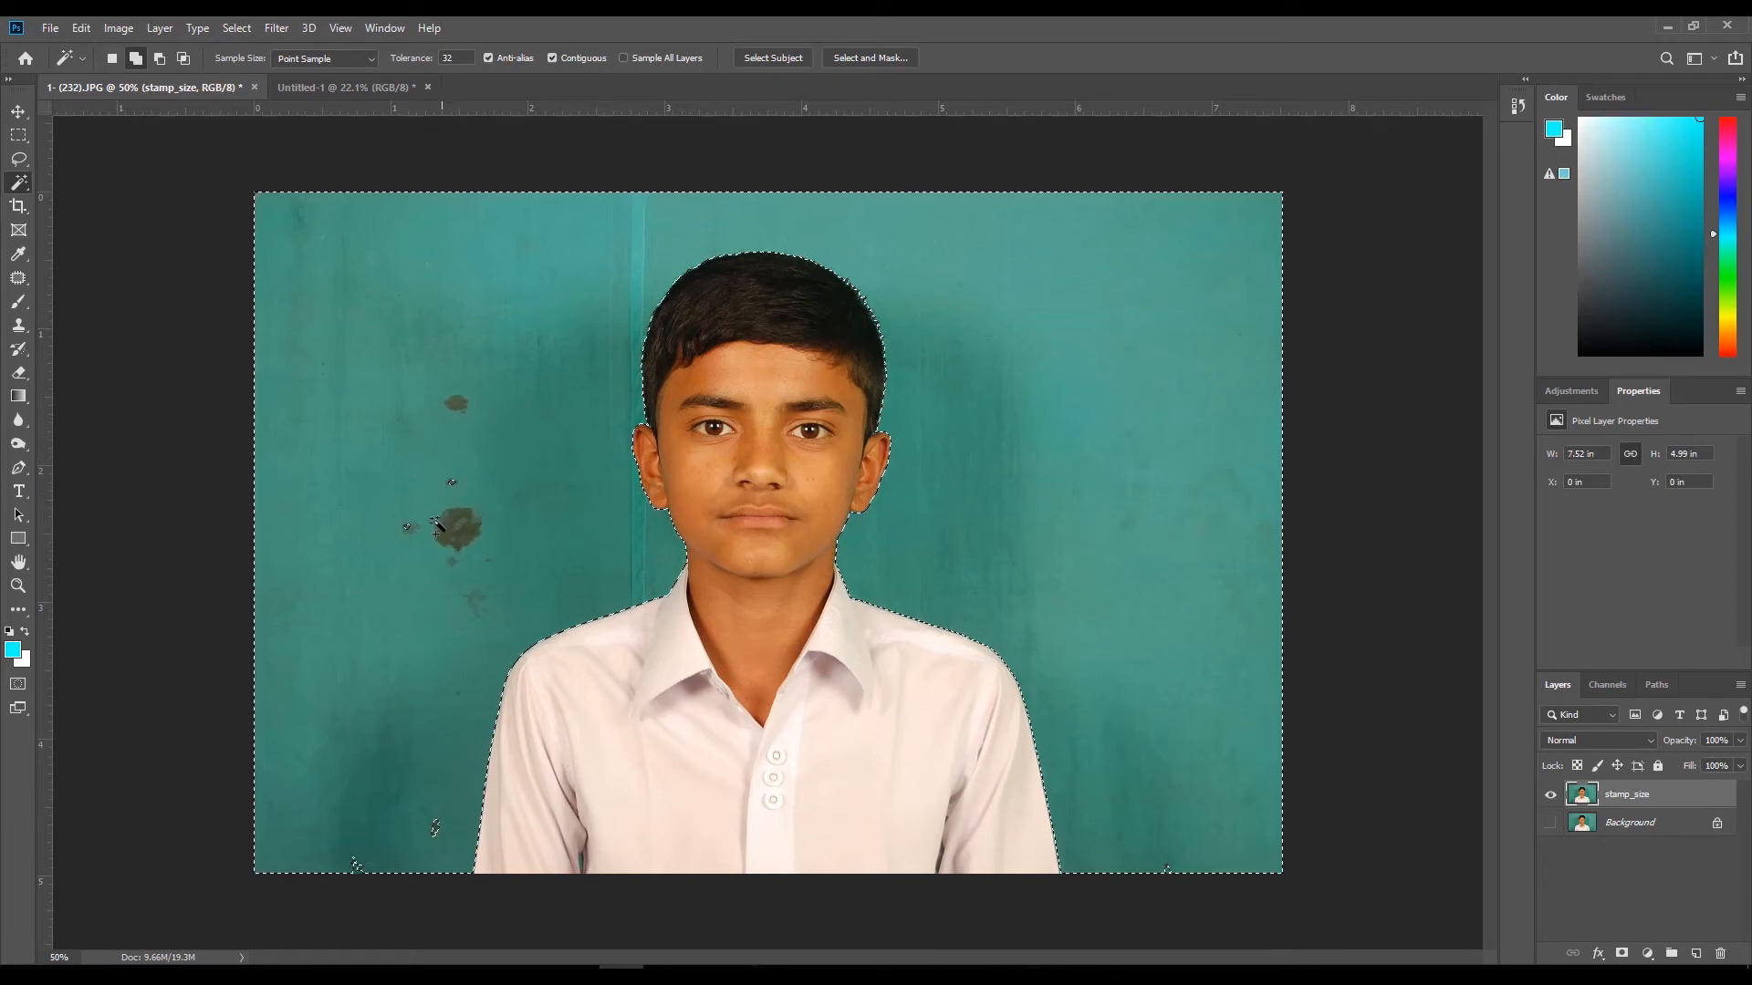
click(451, 482)
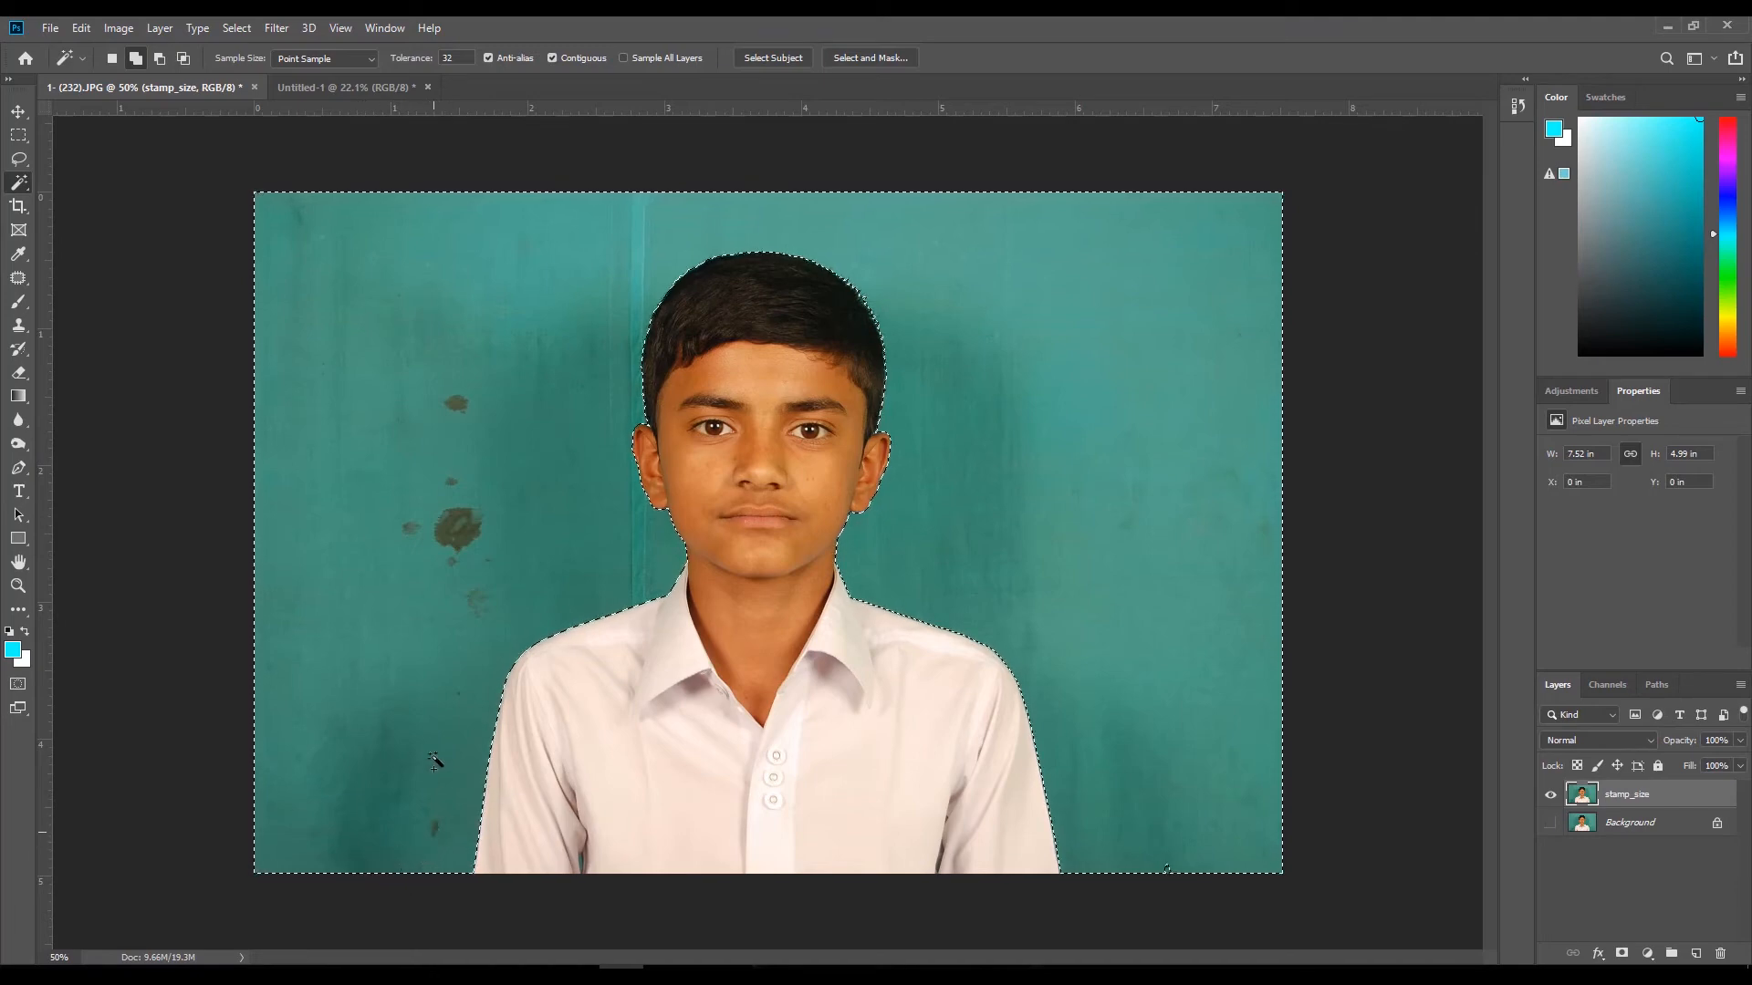
Fill the selected background around the boy with the cyan foreground color.
scroll(811, 486, up, 4)
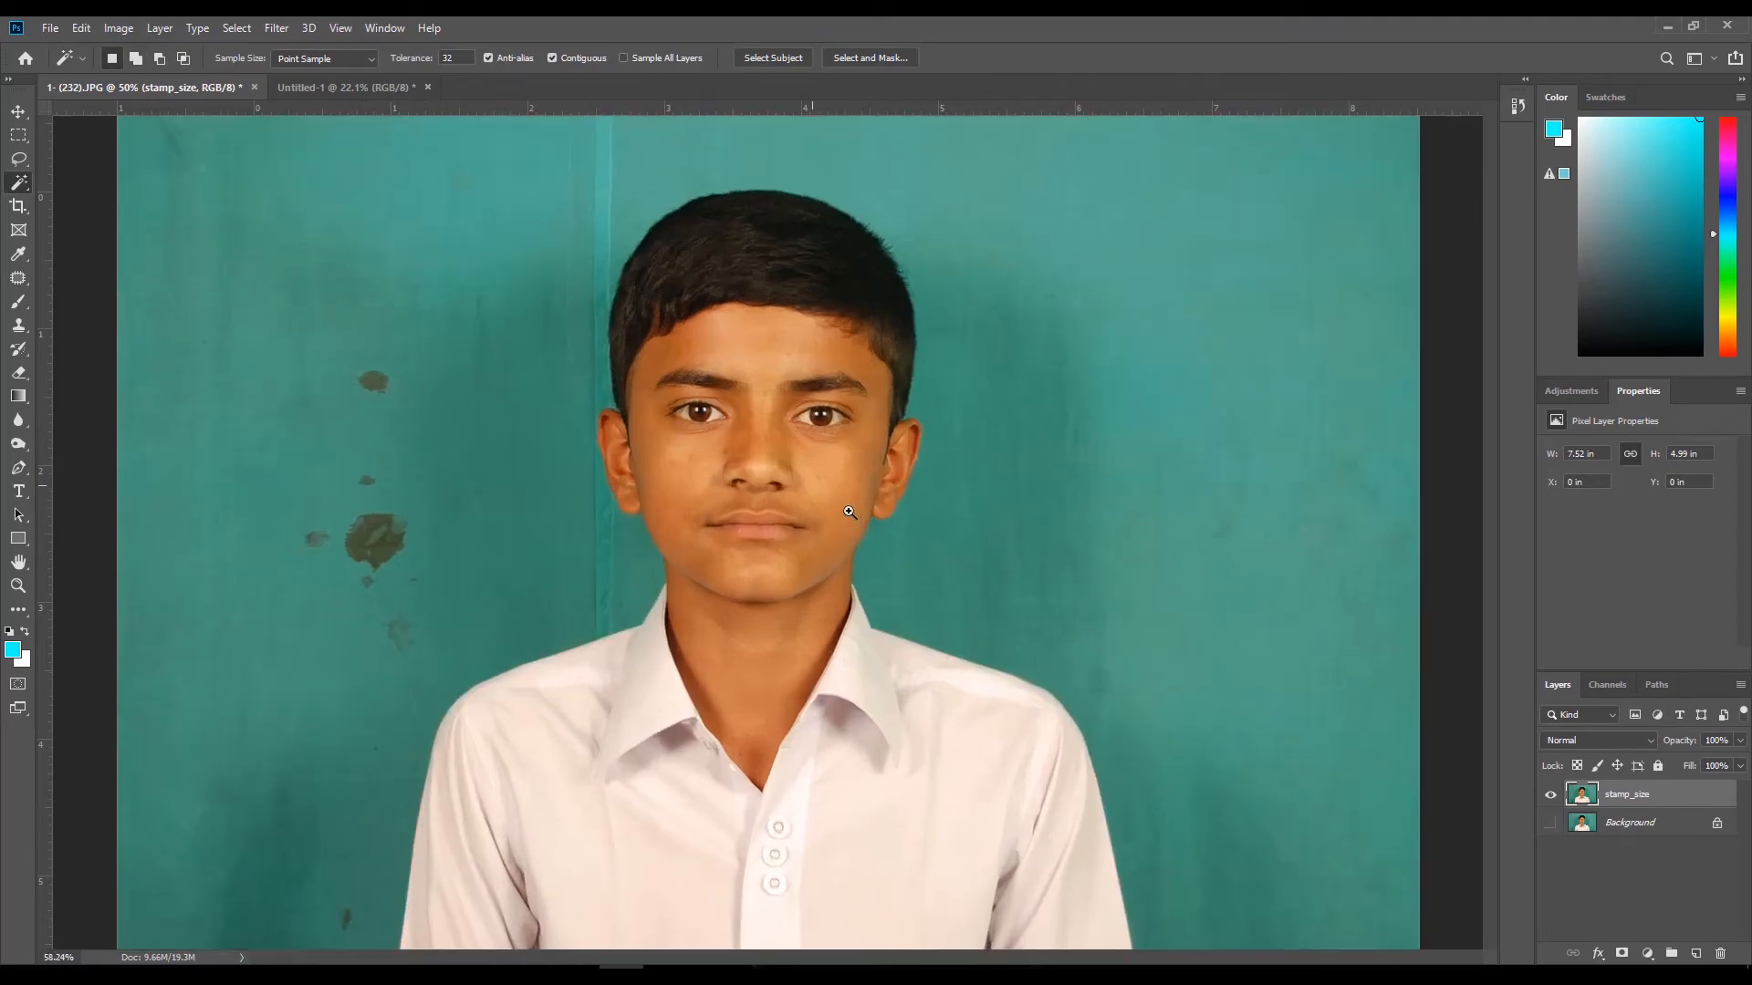
scroll(911, 538, down, 5)
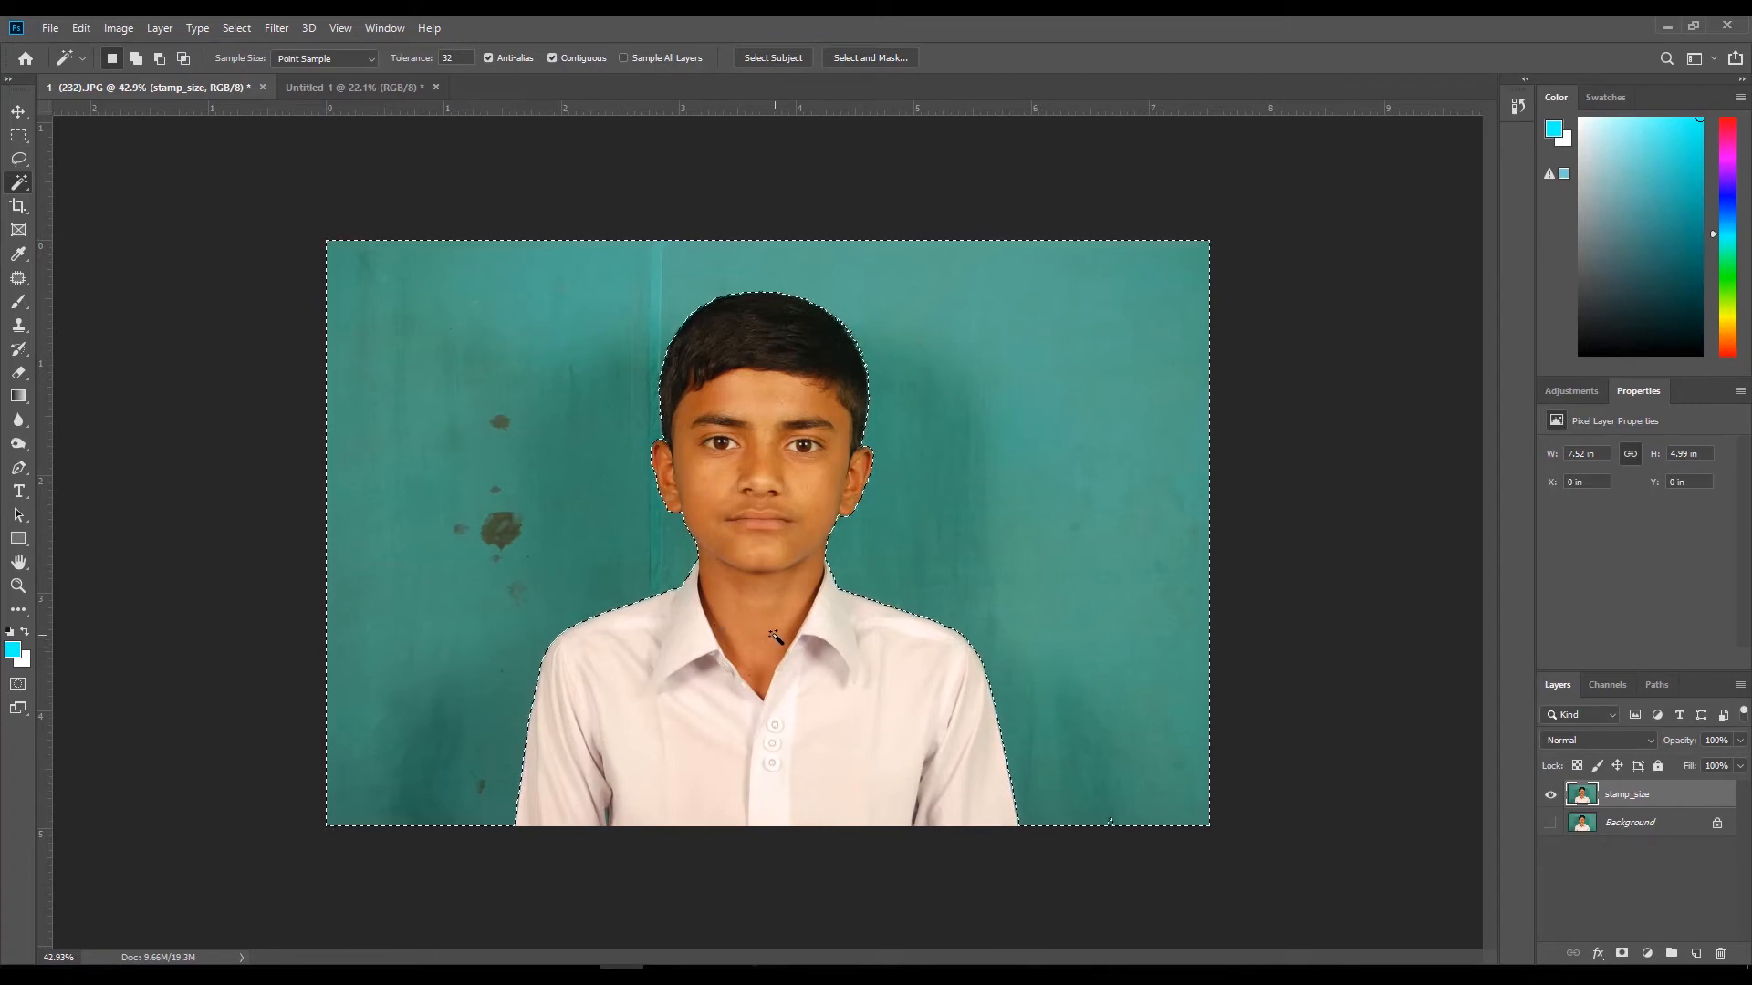
key(alt)
key(alt+BackSpace)
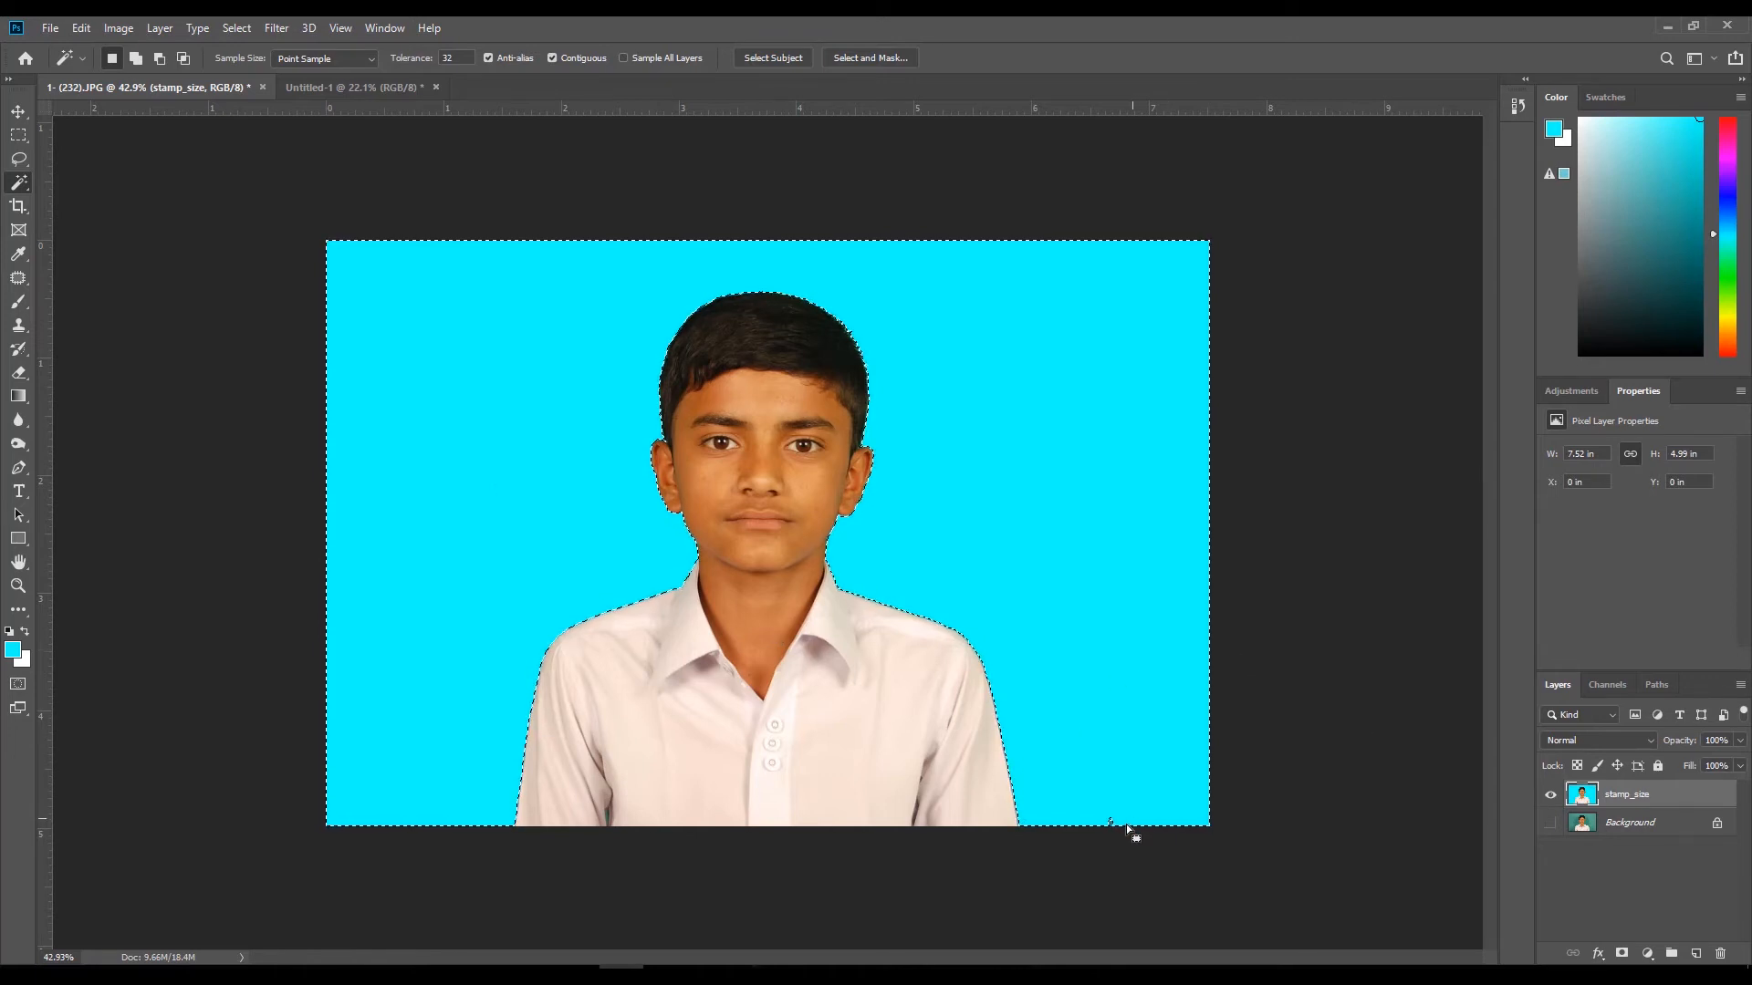
Add the leftover dark specks near the image's lower edge to the selection, fill them with the cyan foreground color, and clear the selection.
scroll(1119, 782, up, 4)
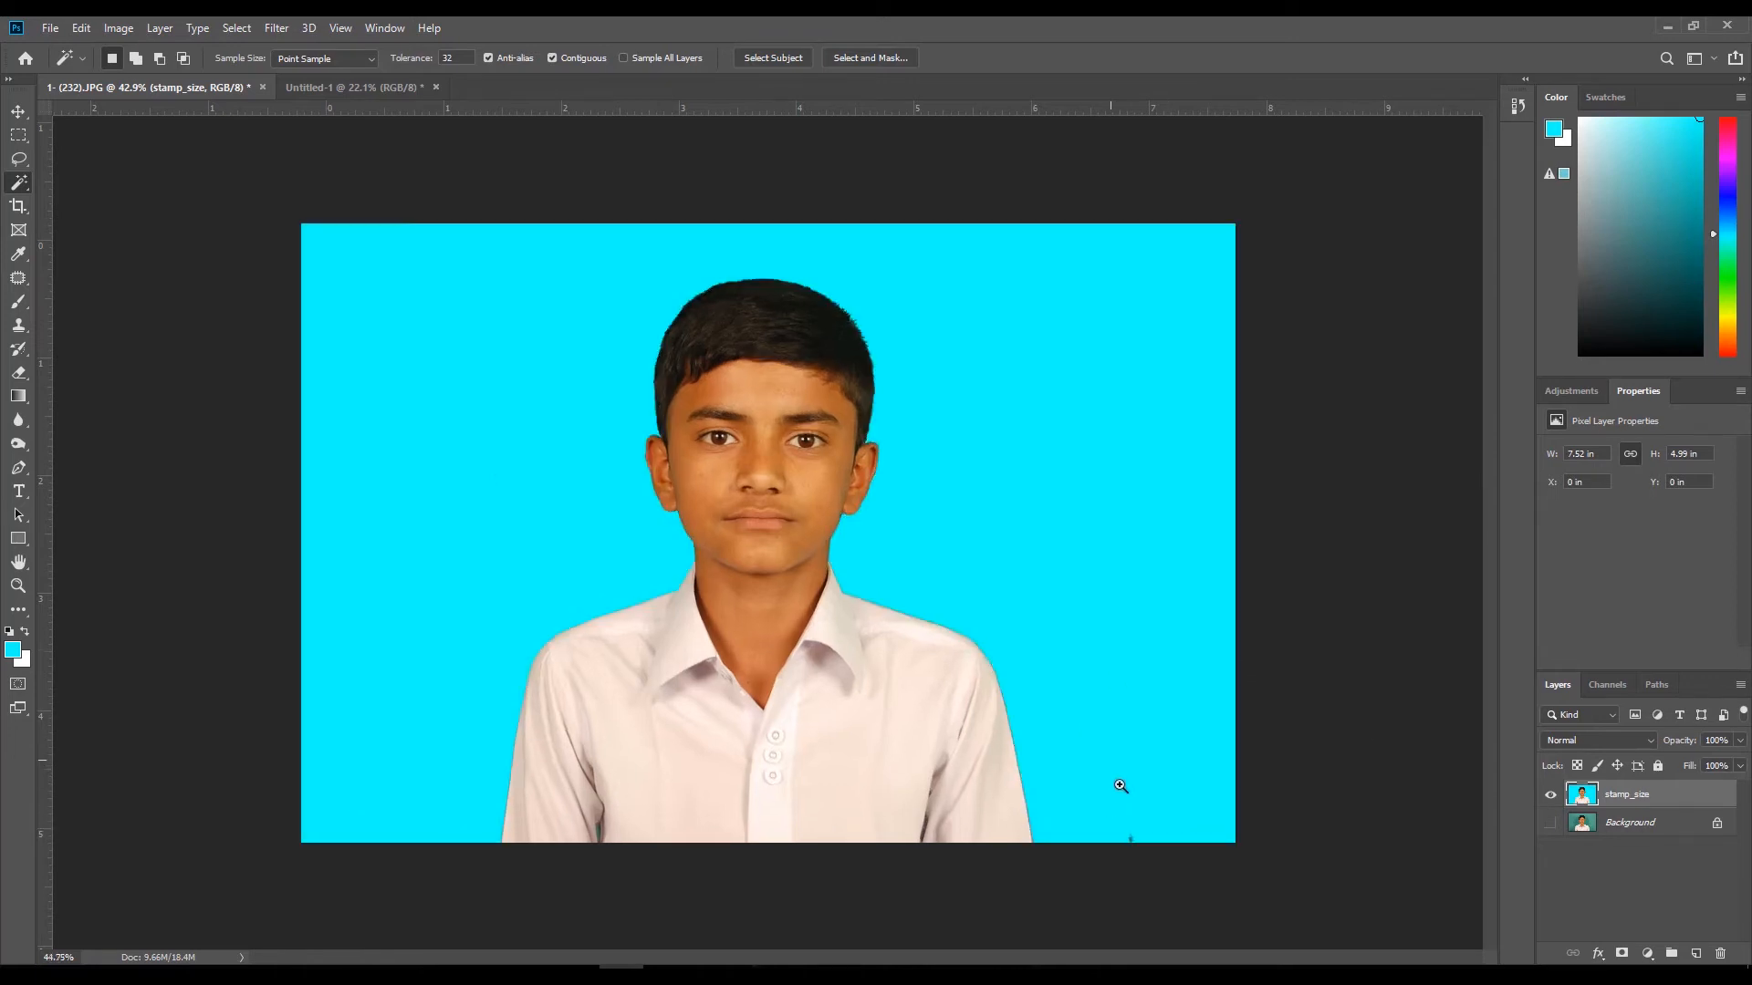
drag(1236, 806, 899, 634)
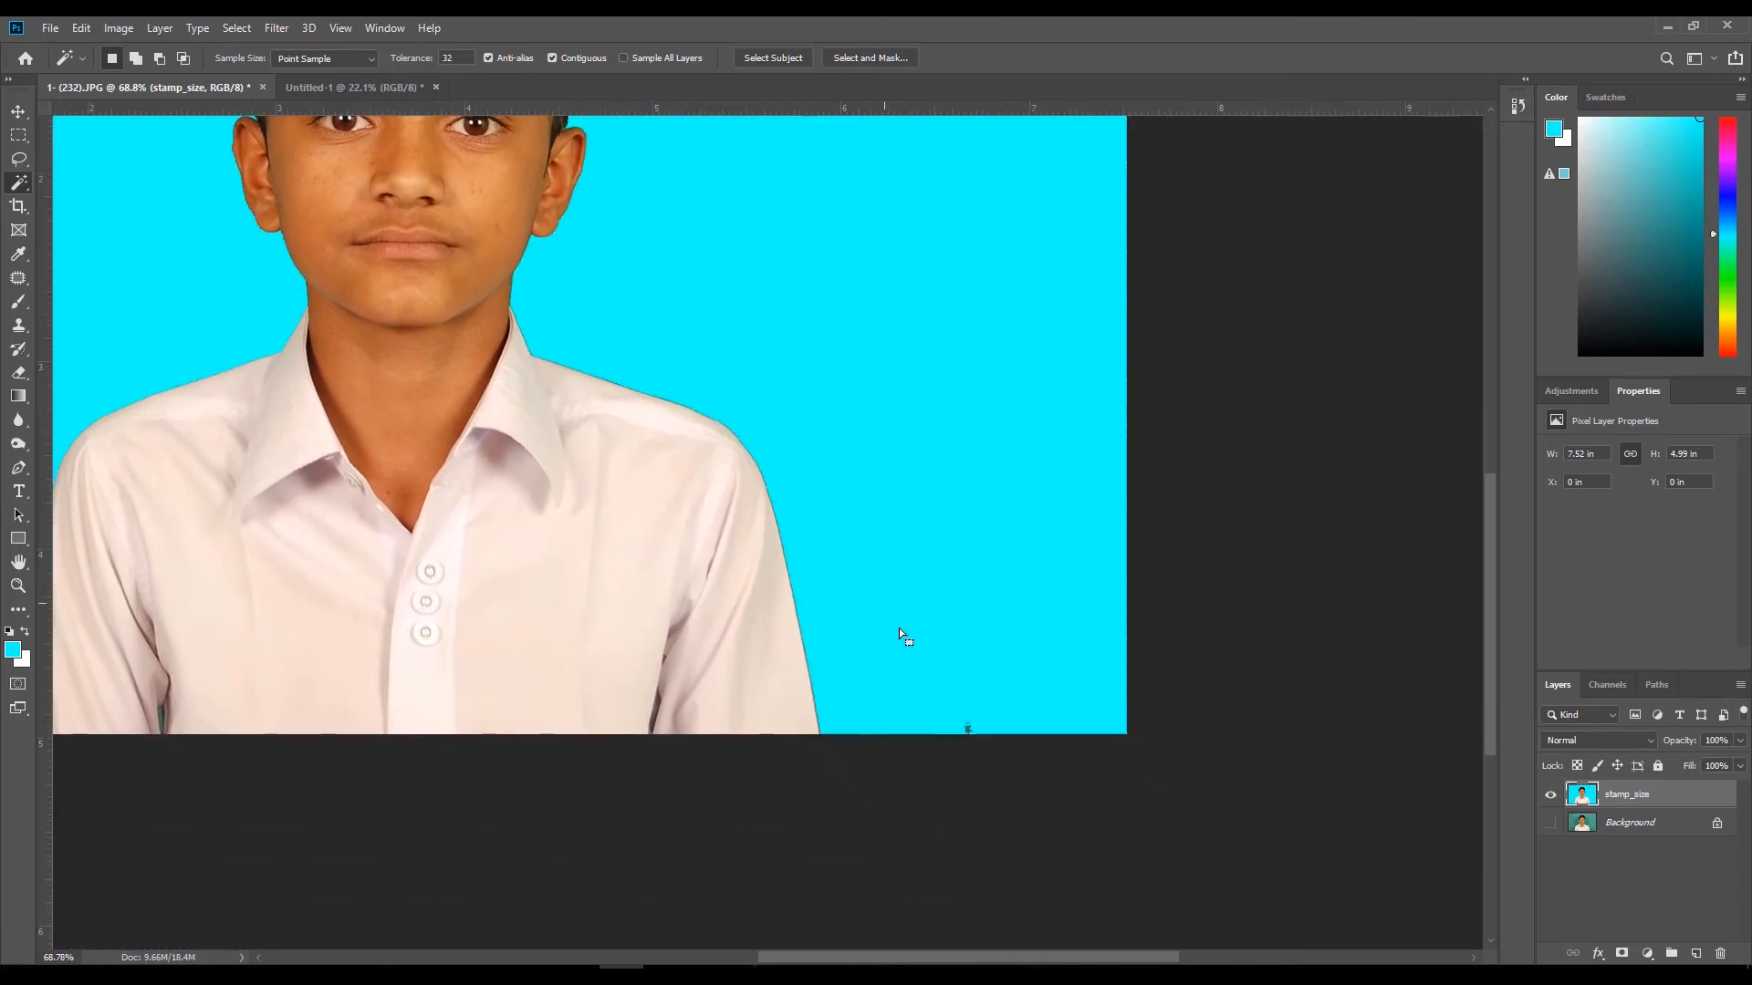
scroll(1006, 704, up, 8)
scroll(1108, 776, up, 11)
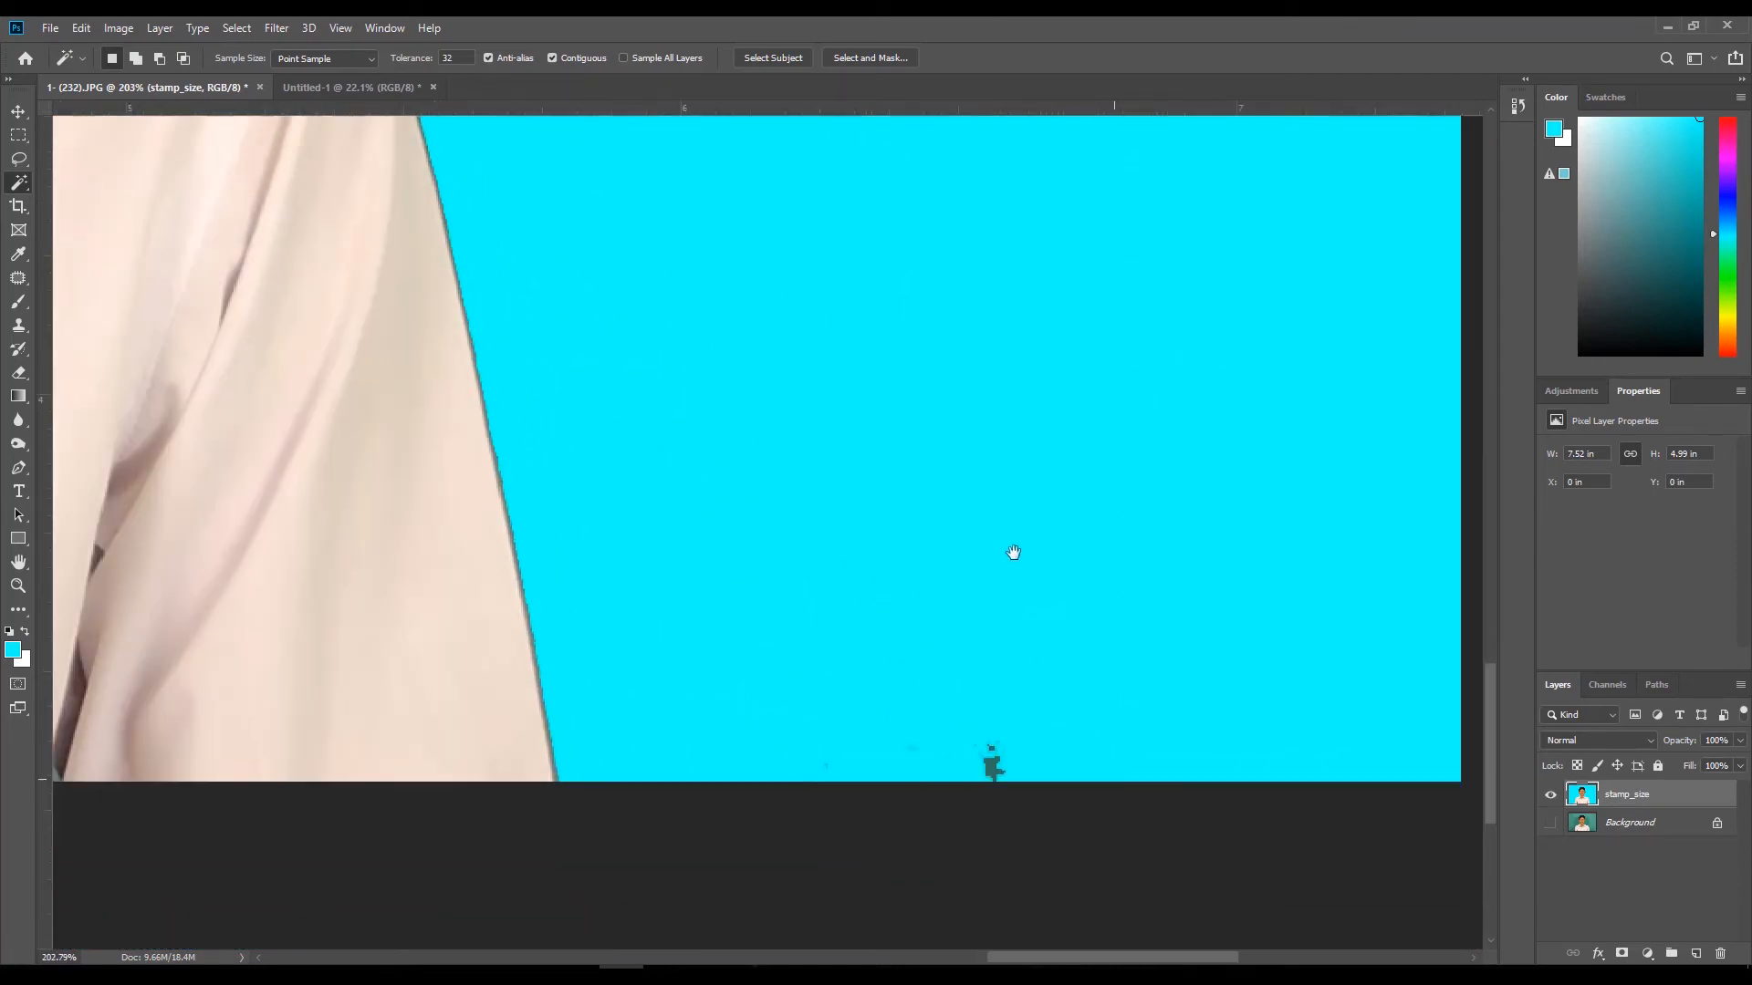
scroll(1071, 660, down, 5)
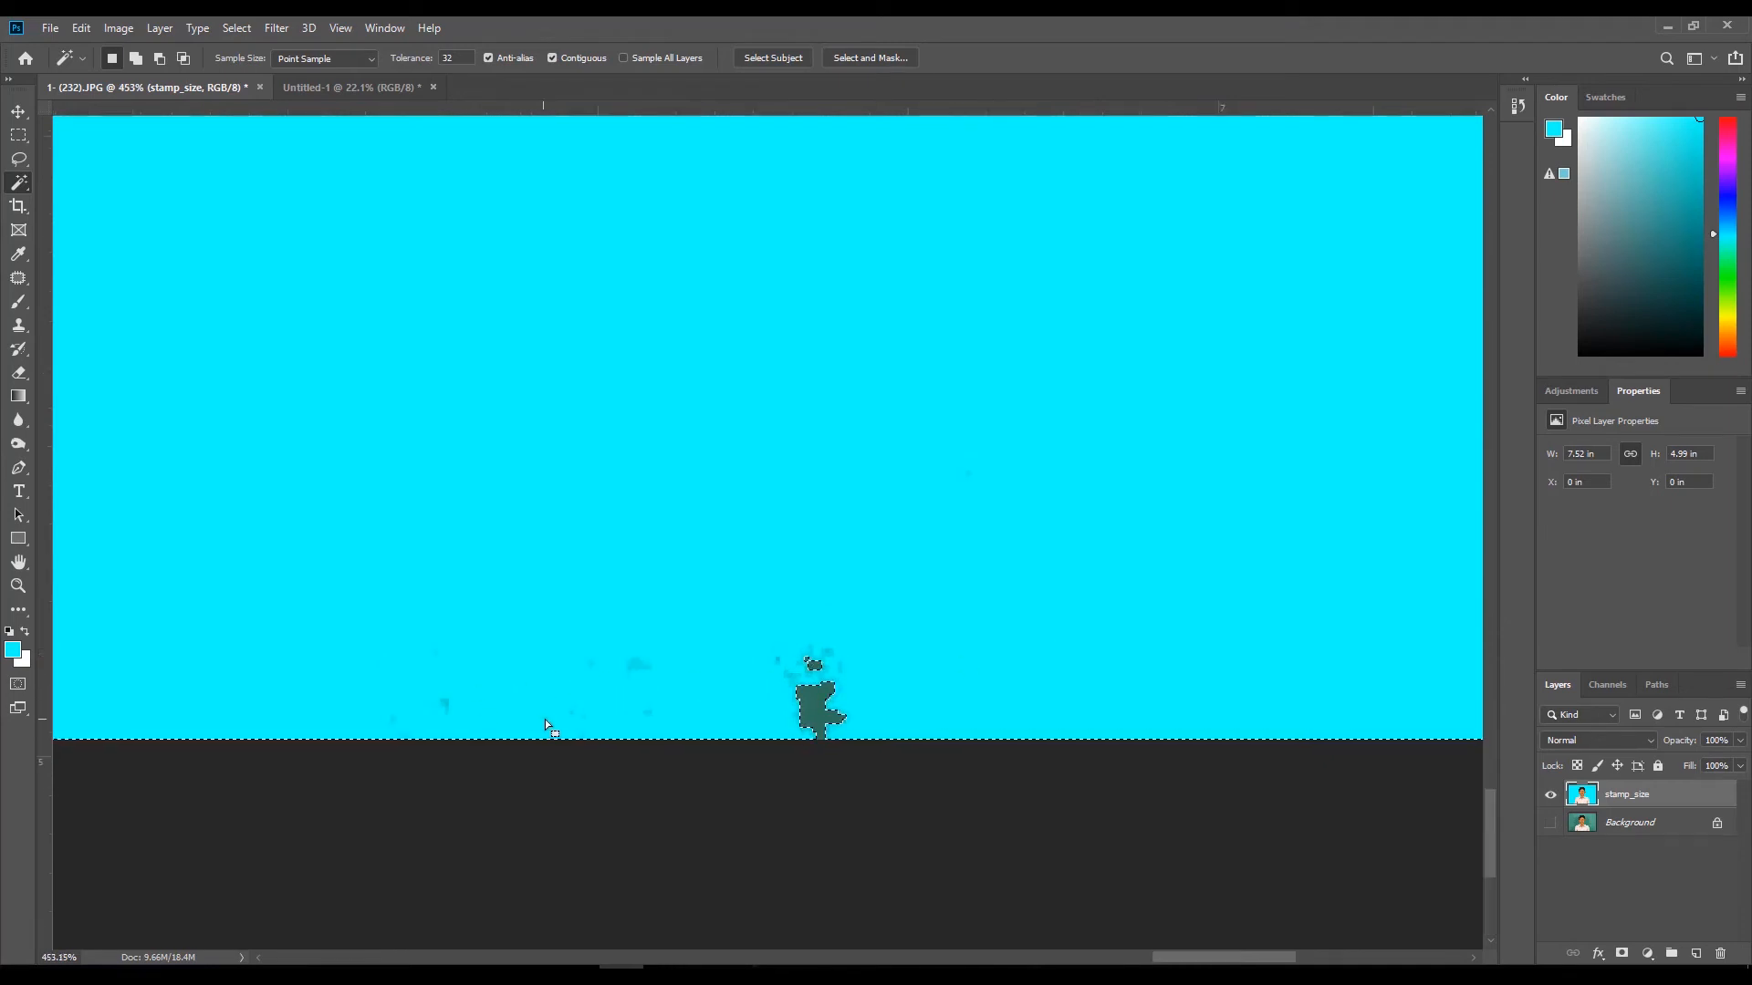
key(shift)
shift+click(825, 710)
key(alt+BackSpace)
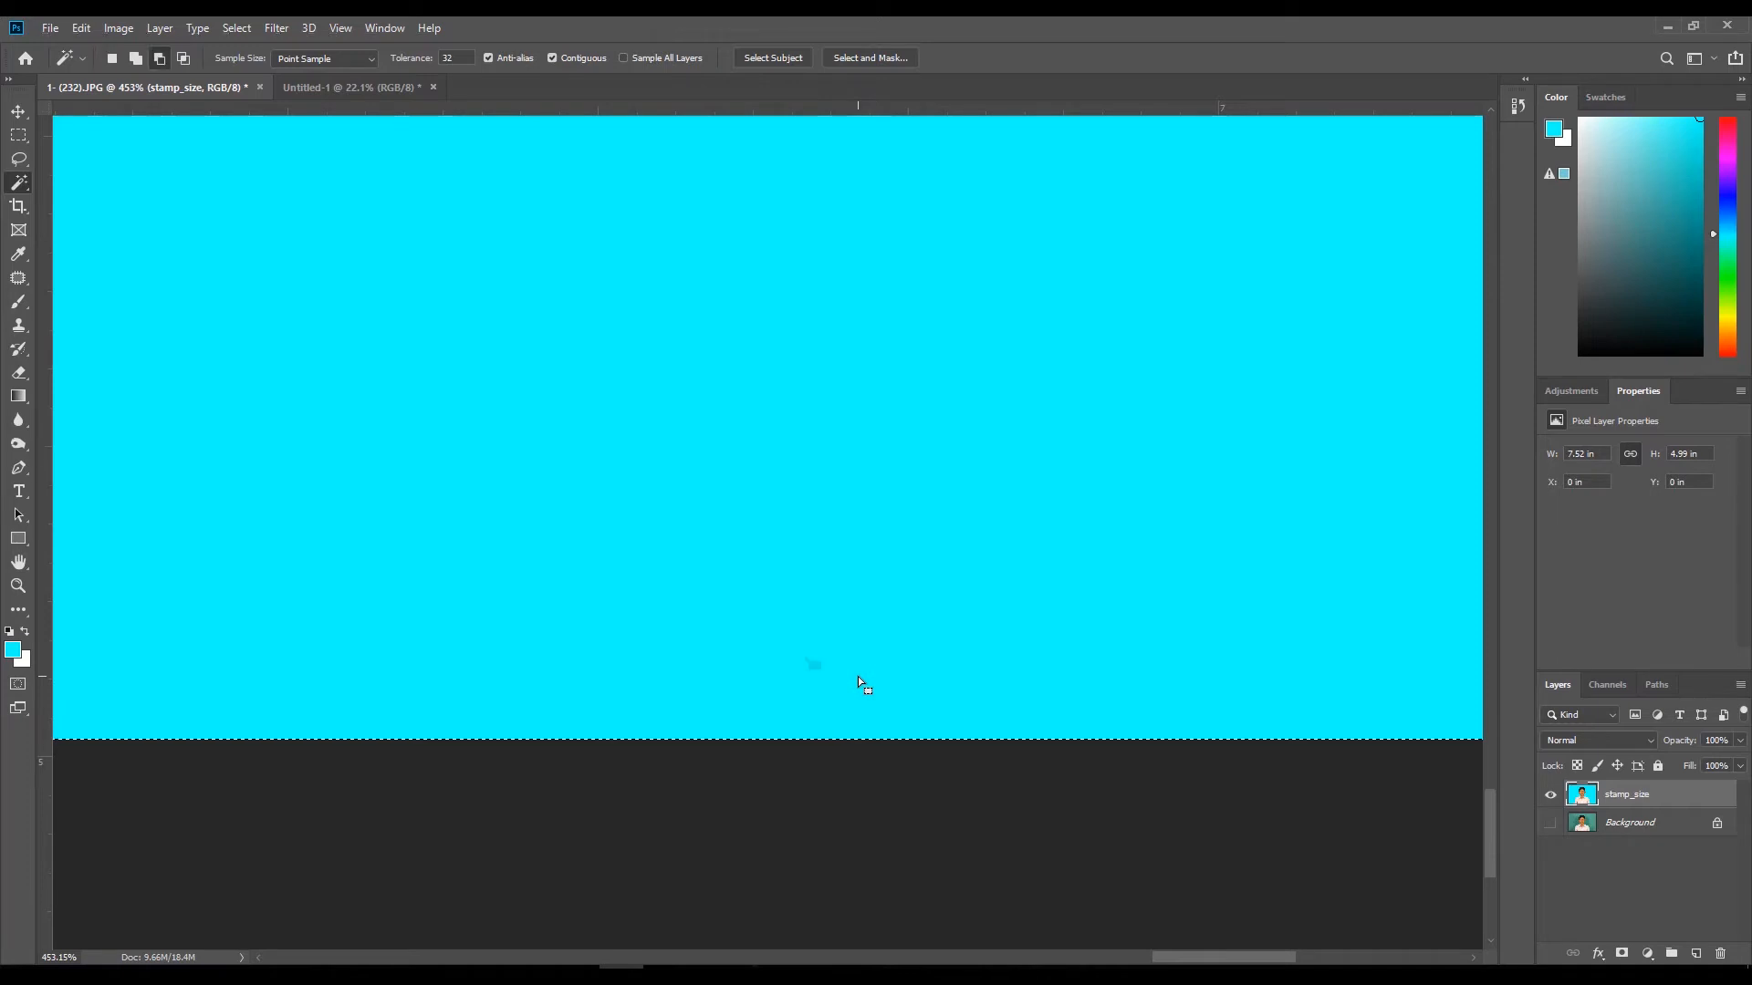
key(alt+BackSpace)
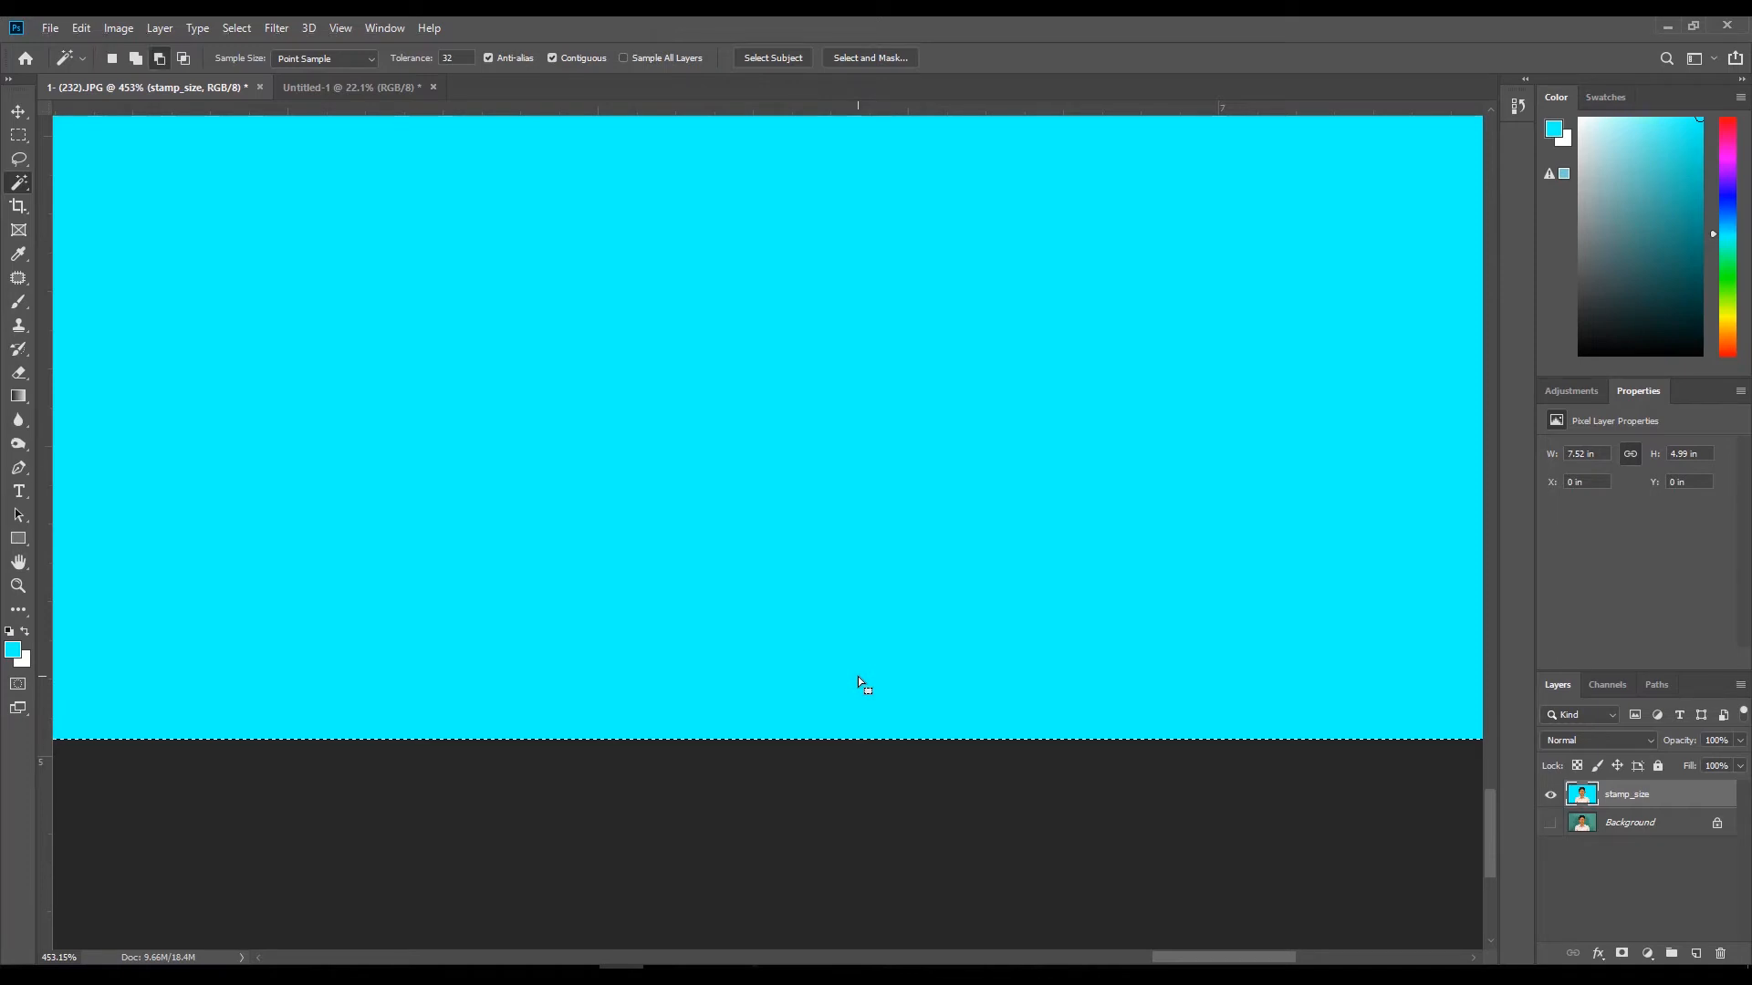
drag(844, 657, 680, 723)
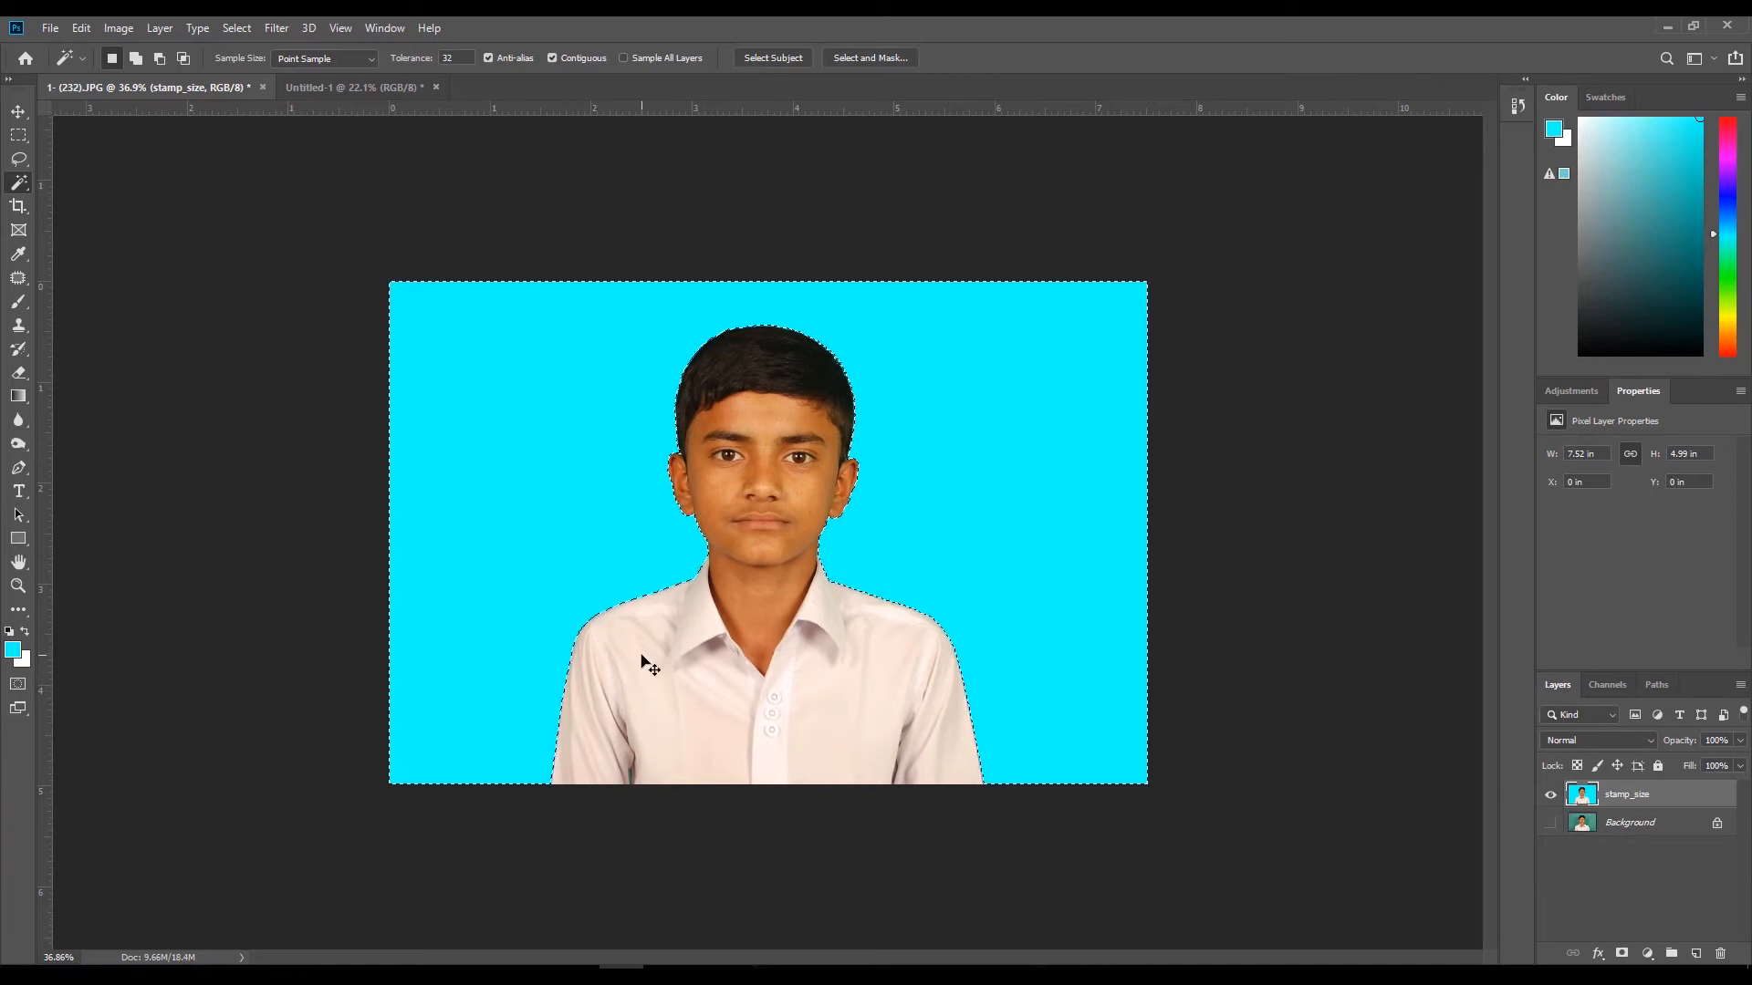
key(ctrl+d)
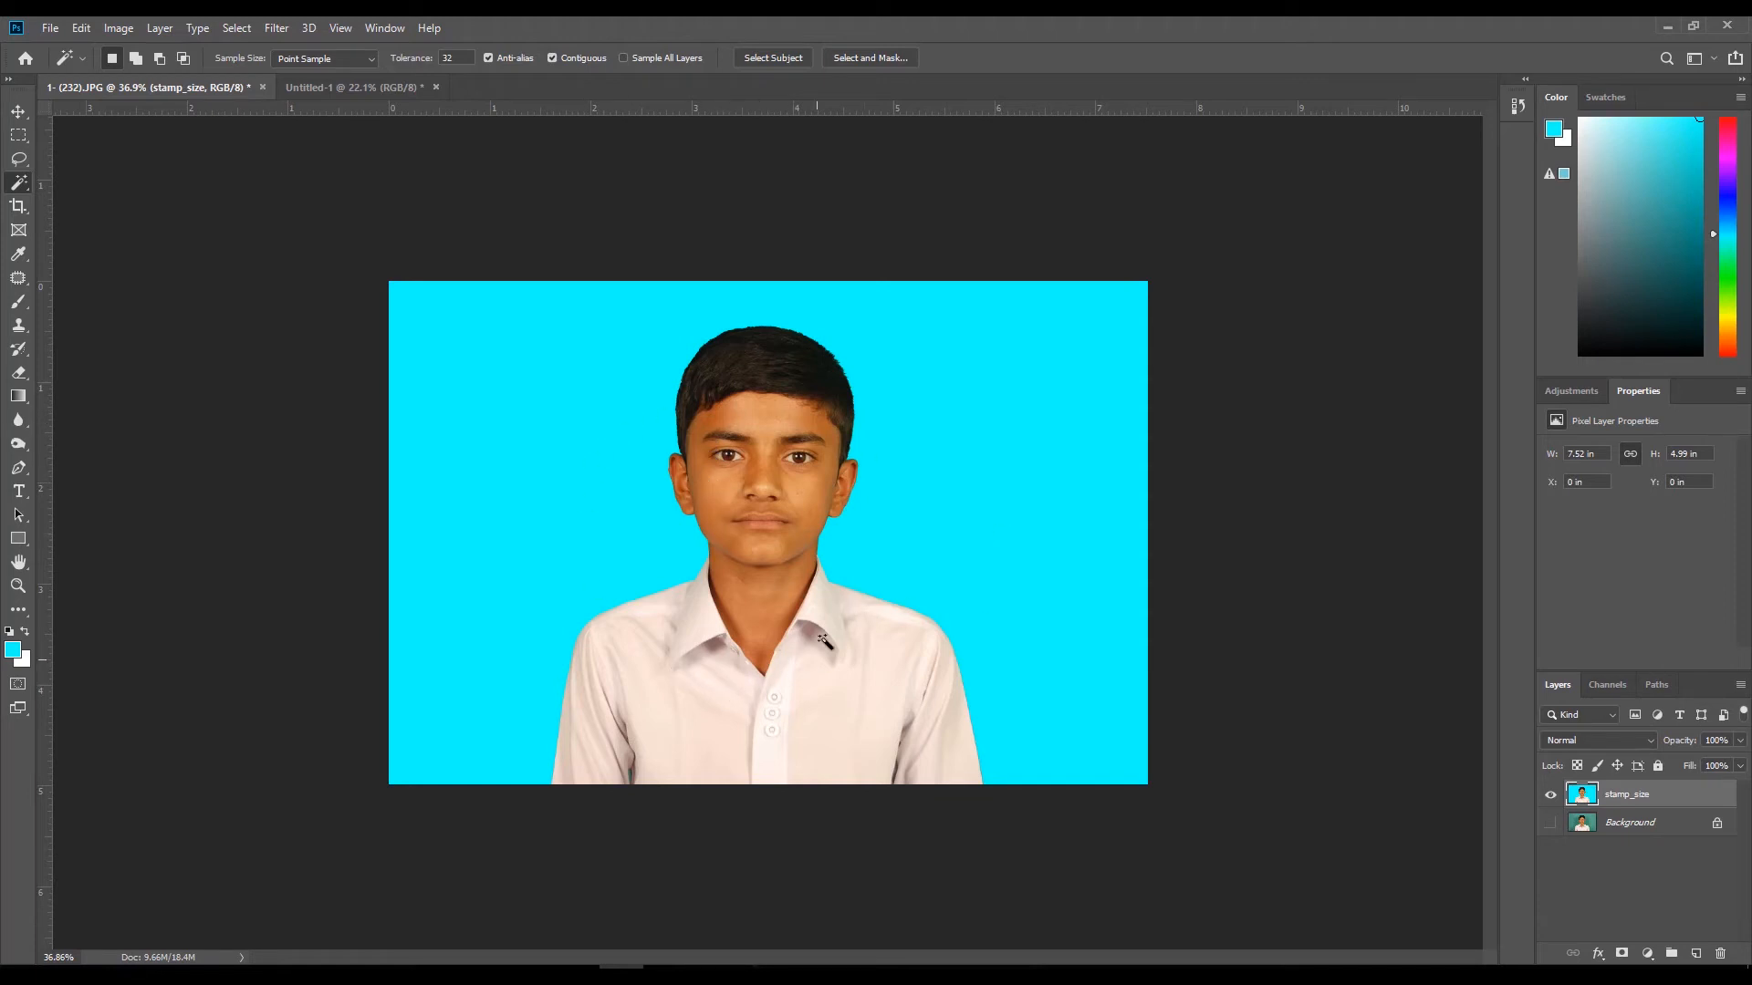
Duplicate the stamp_size layer, rename the copy stamp_size_final, and hide the stamp_size layer.
click(18, 111)
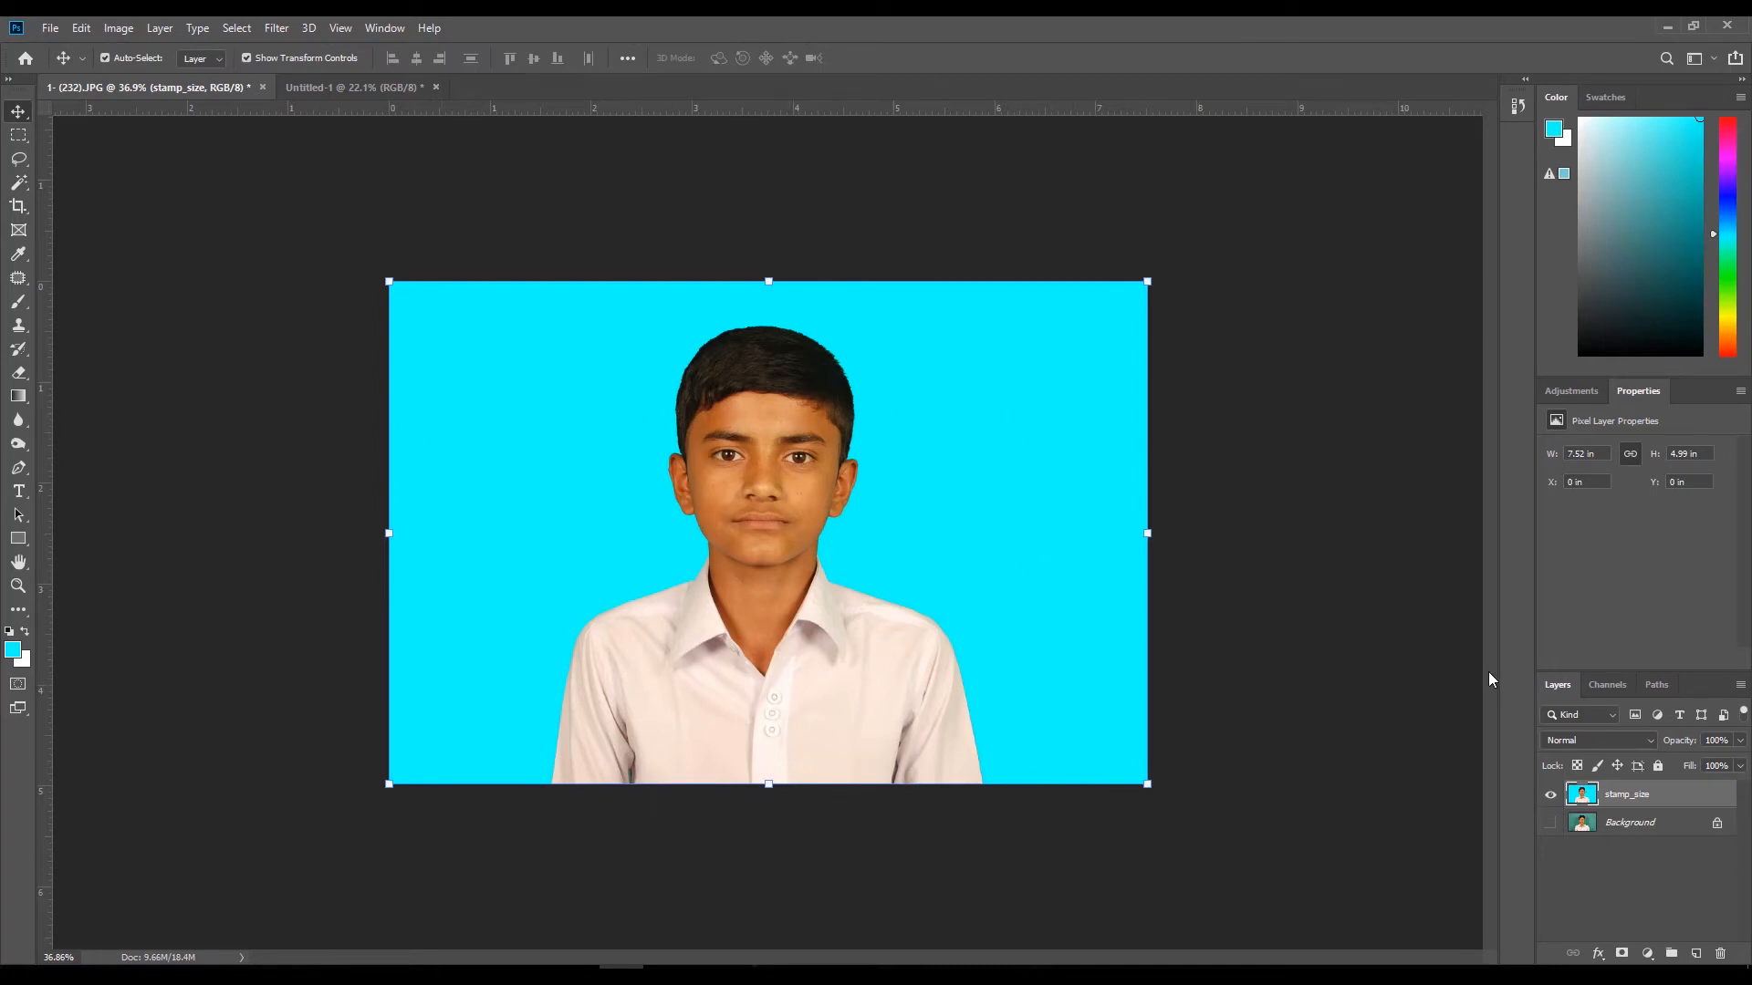
click(1402, 677)
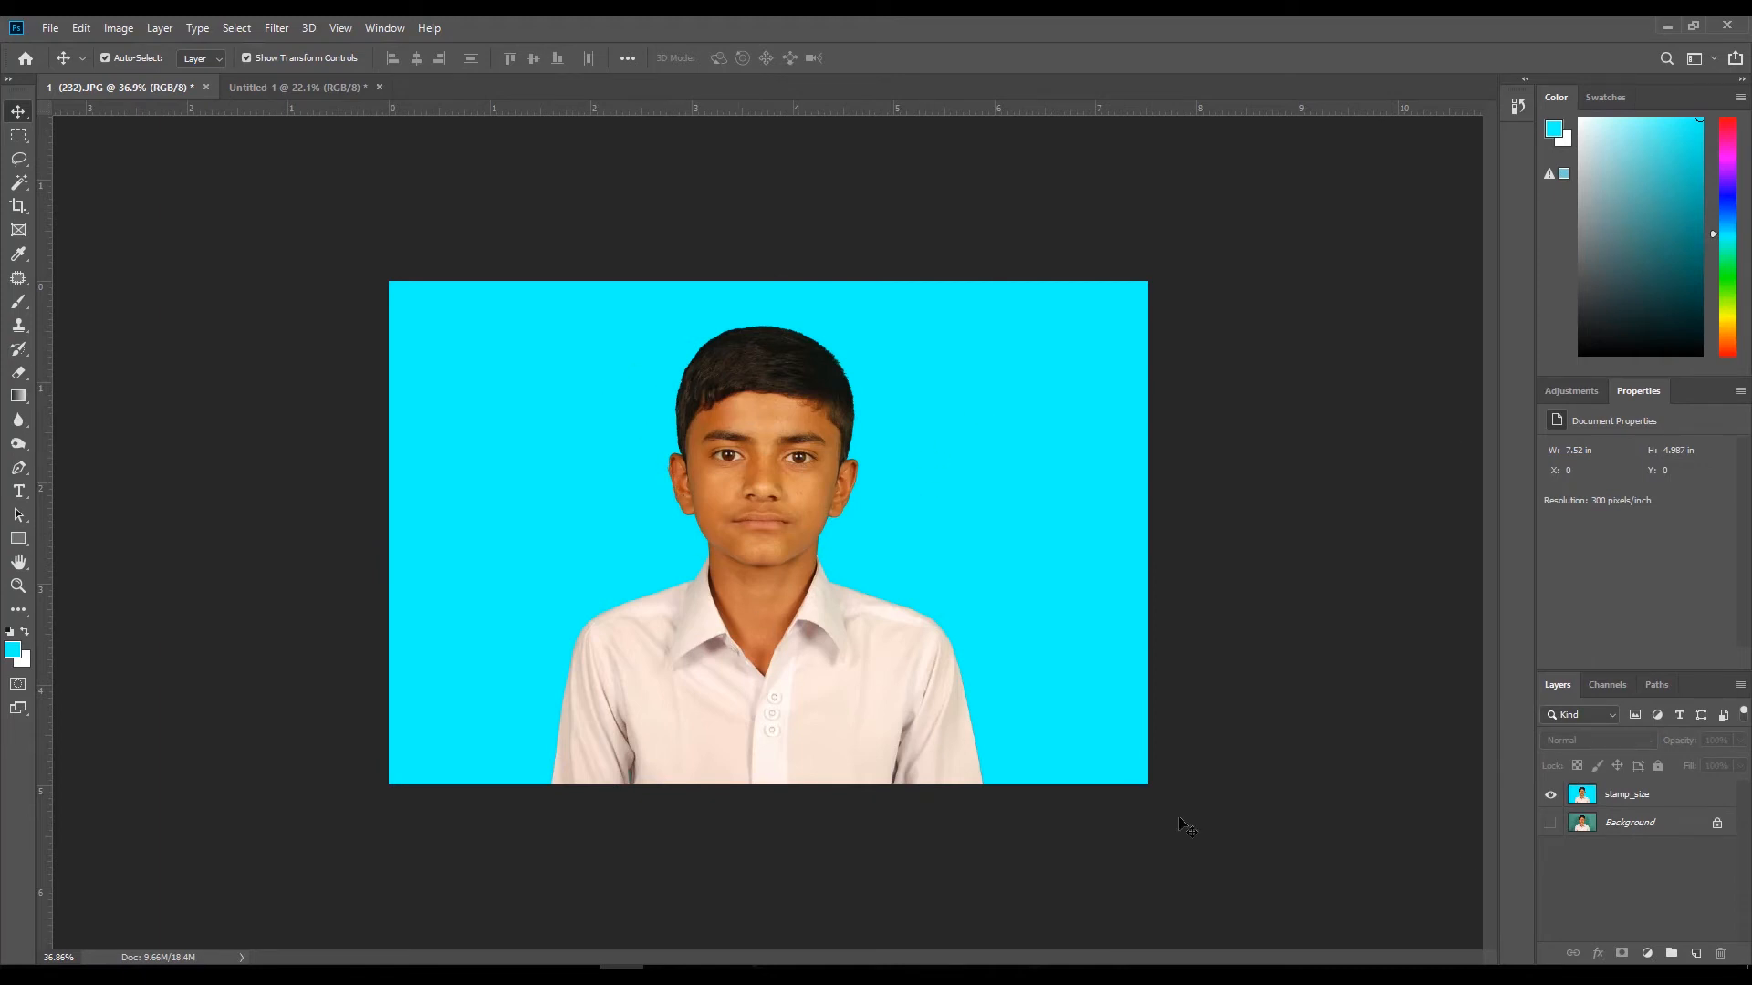
drag(1661, 798, 1697, 952)
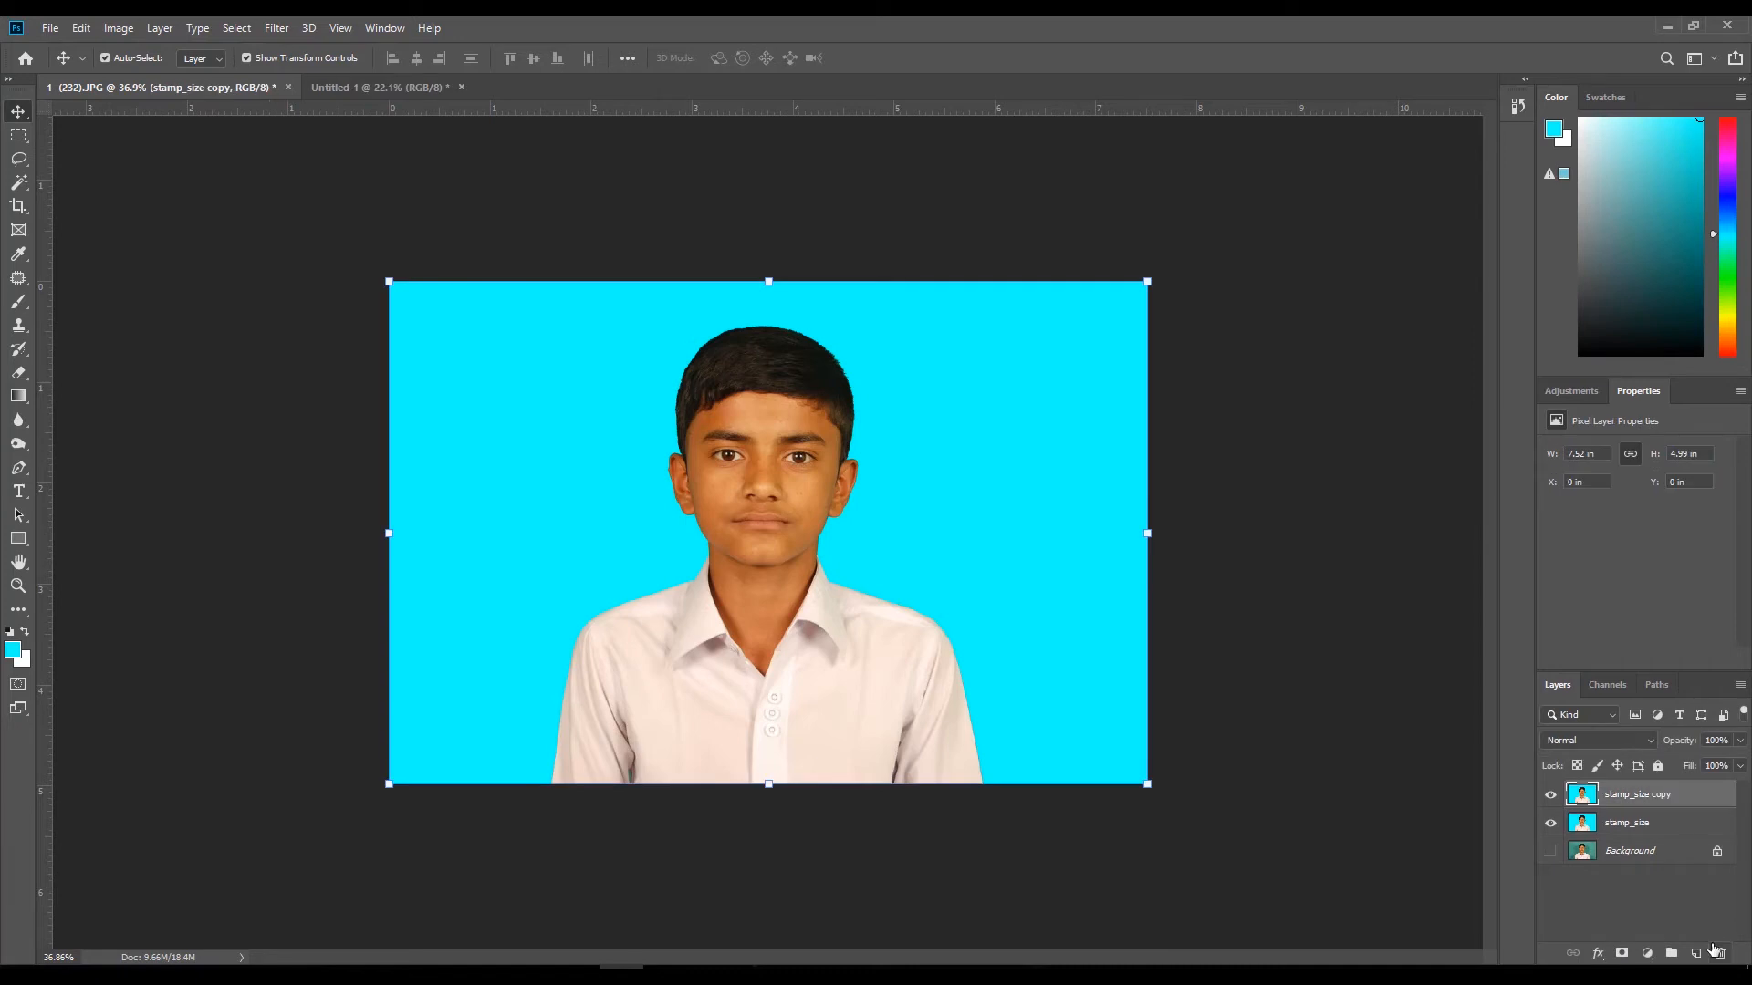
double_click(1634, 796)
text(s)
key(Return)
click(1550, 822)
Crop the portrait to 0.8 in wide by 1 in high at 300 px/in, using the W x H x Resolution crop setting.
key(c)
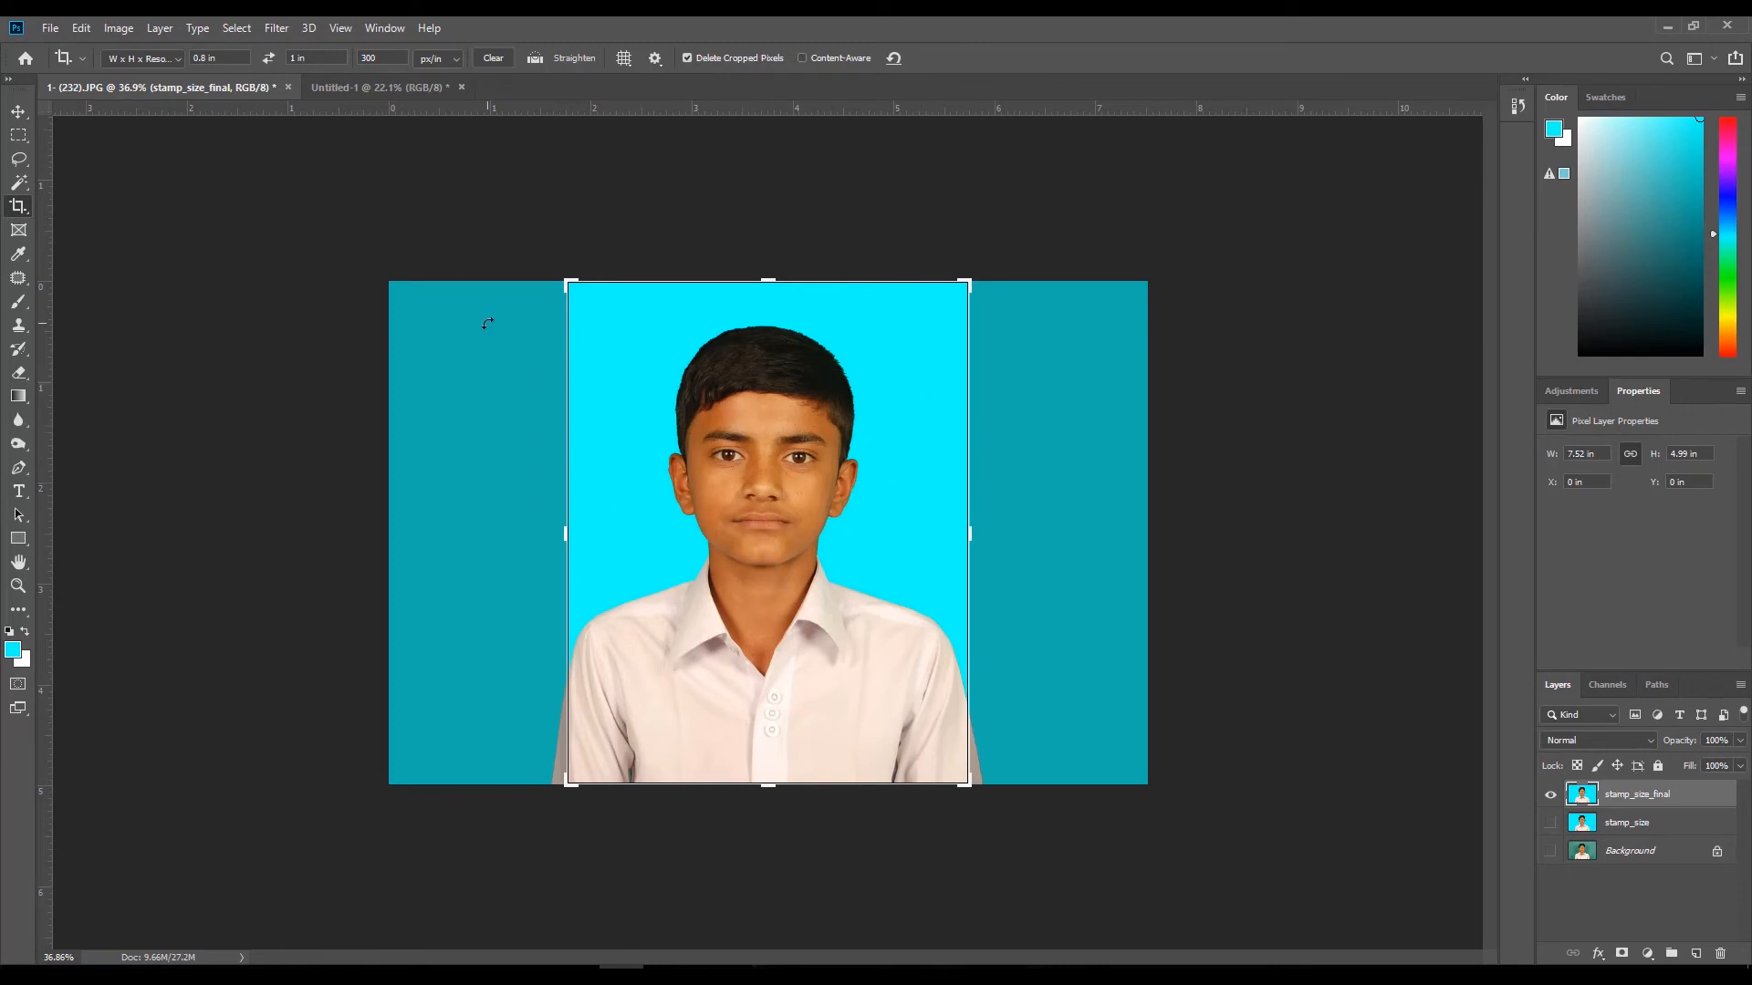
click(169, 60)
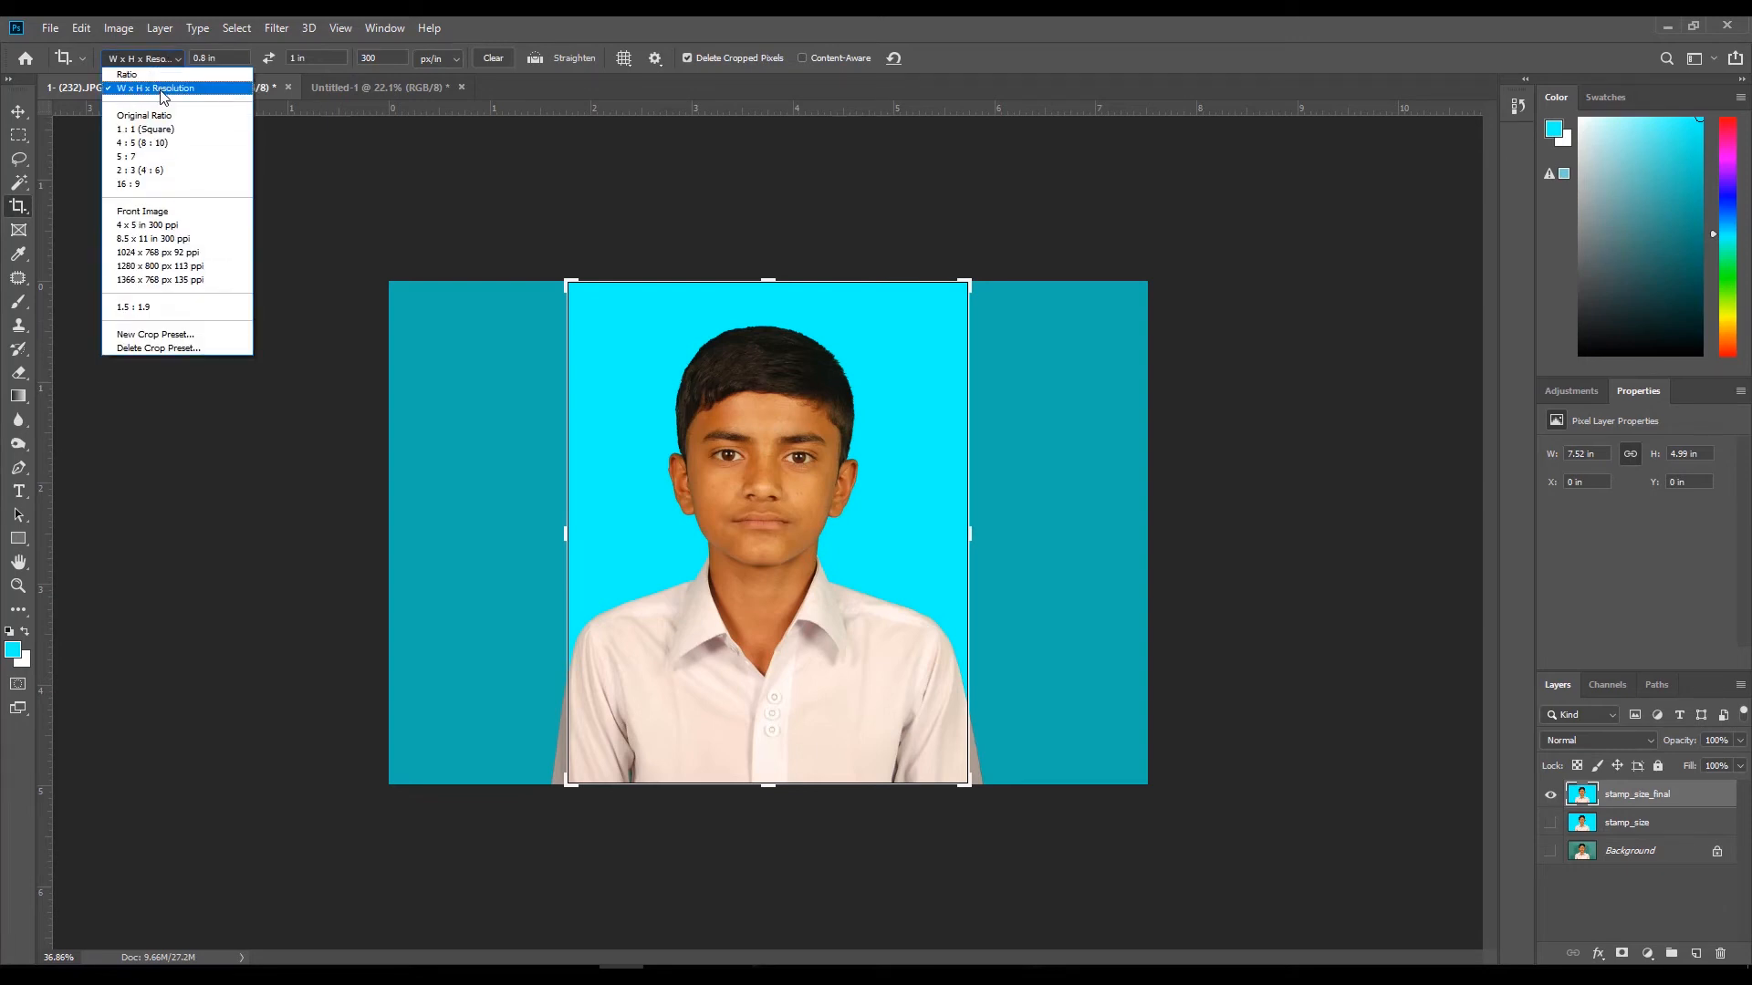
click(165, 90)
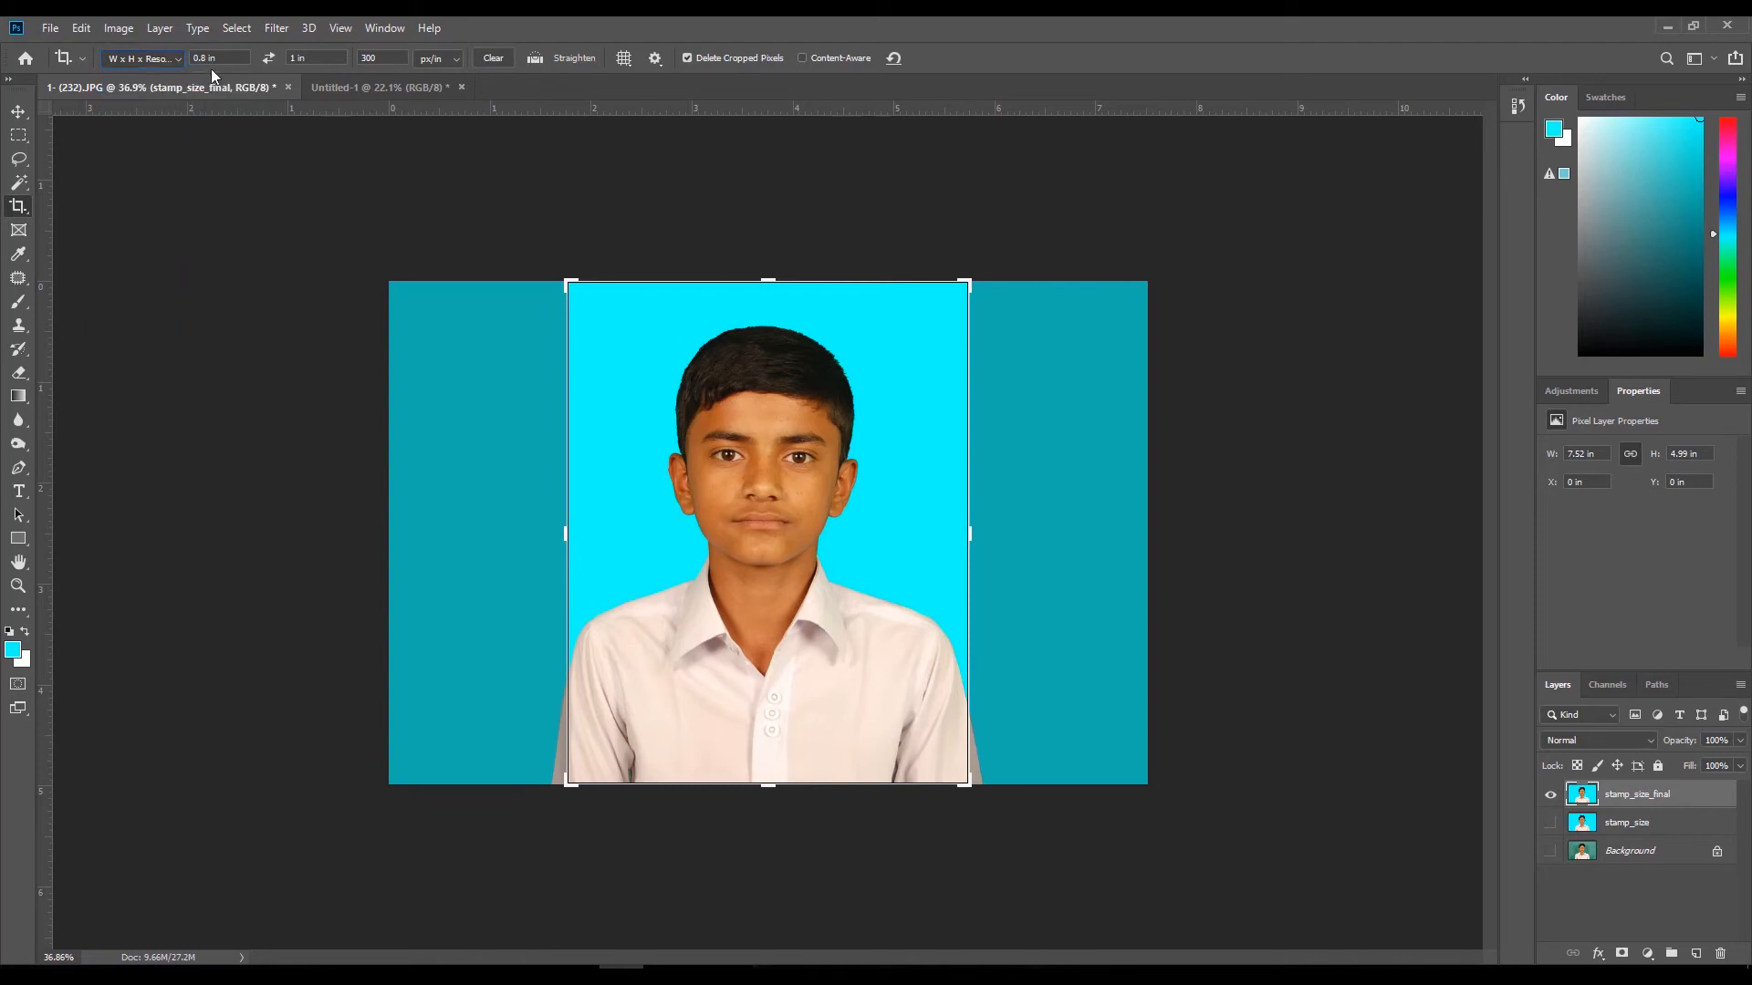
click(223, 59)
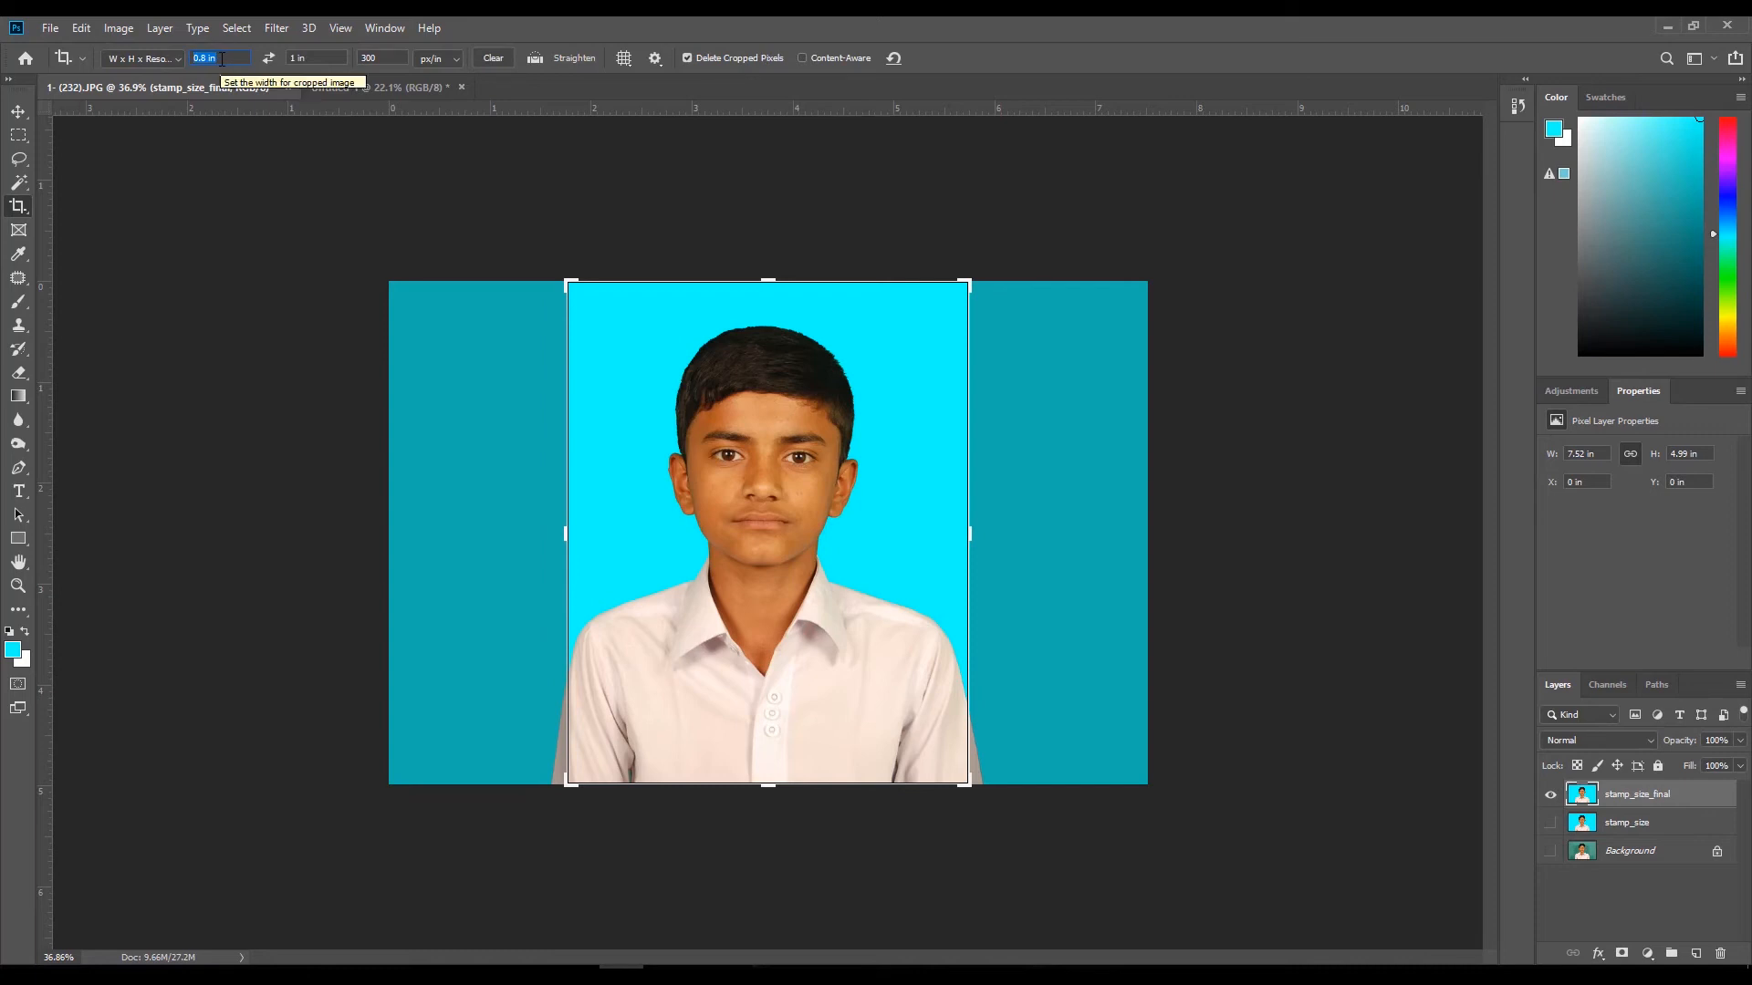
text(0)
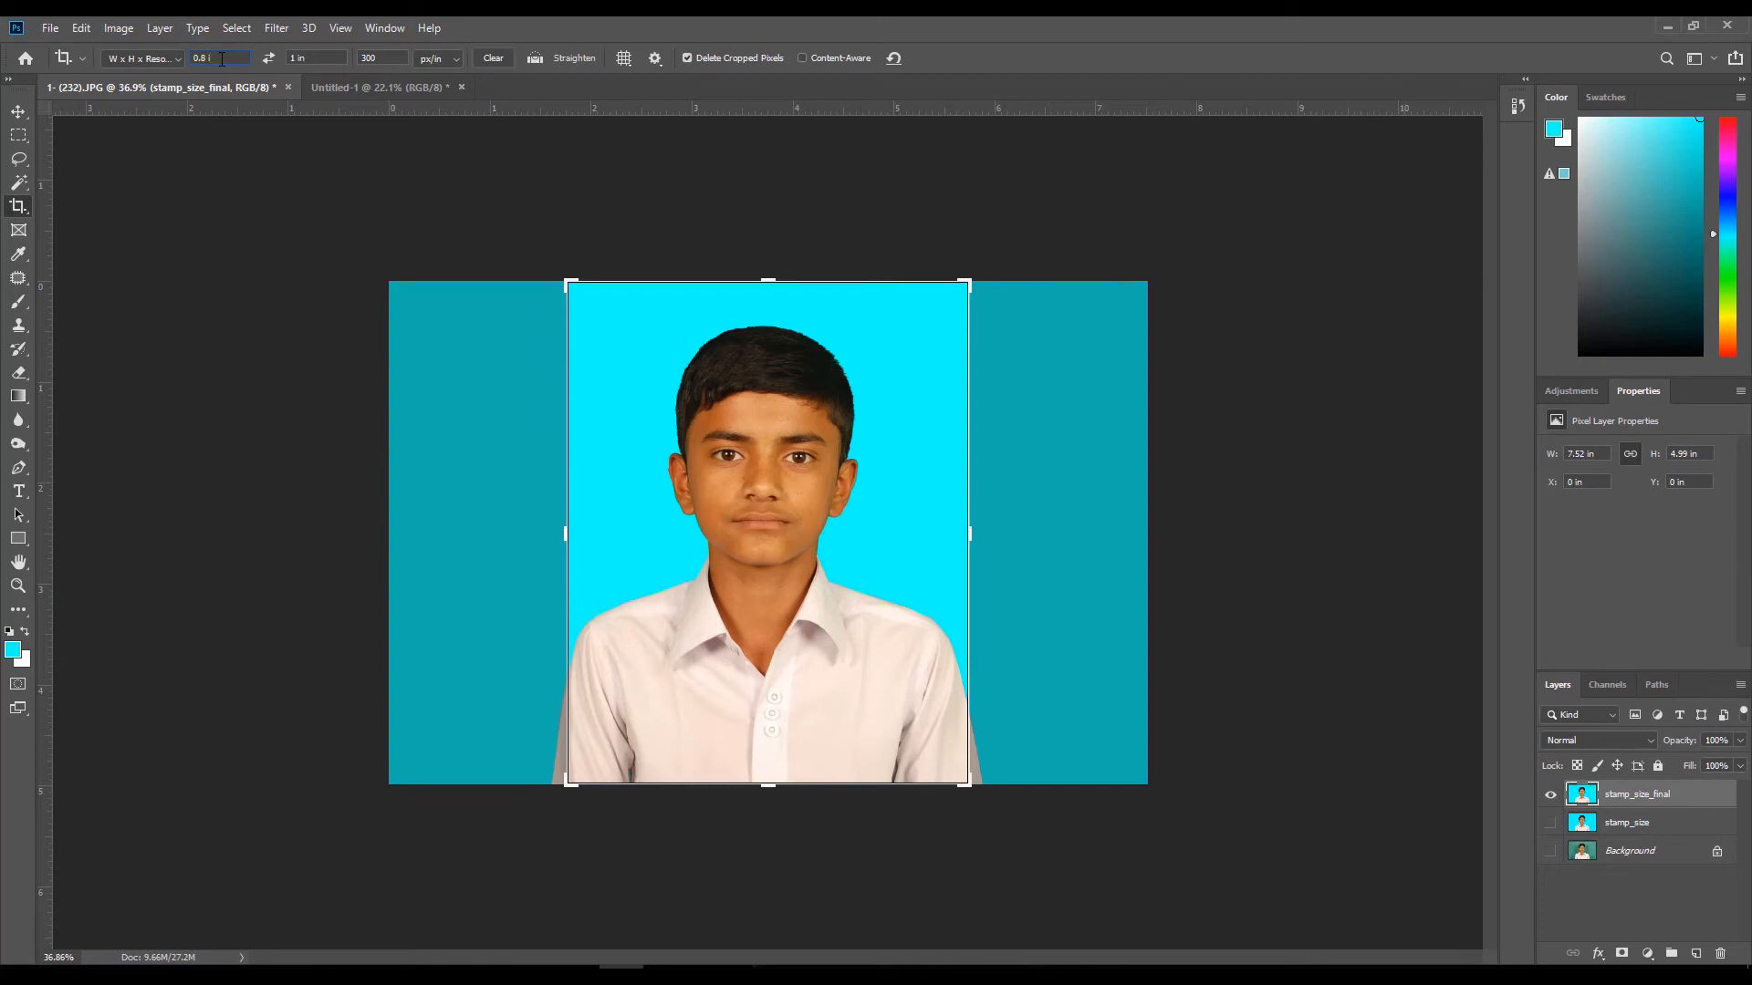
key(Tab)
text(1)
key(Tab)
text(3)
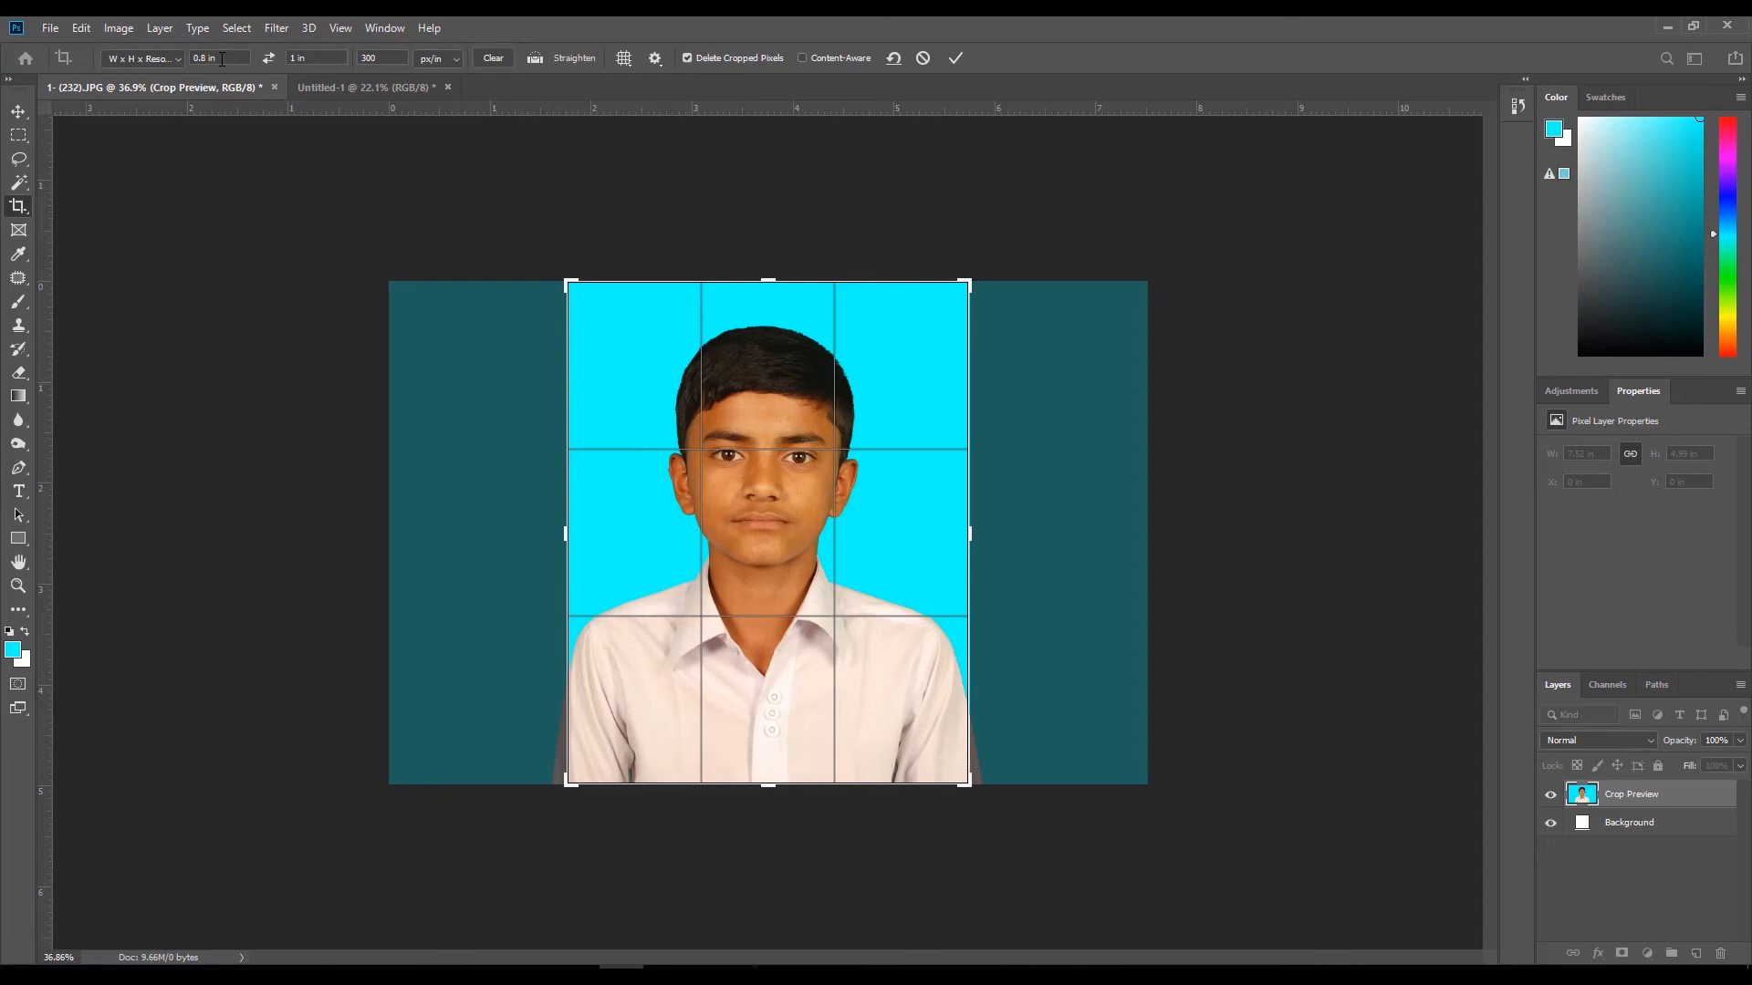
key(Return)
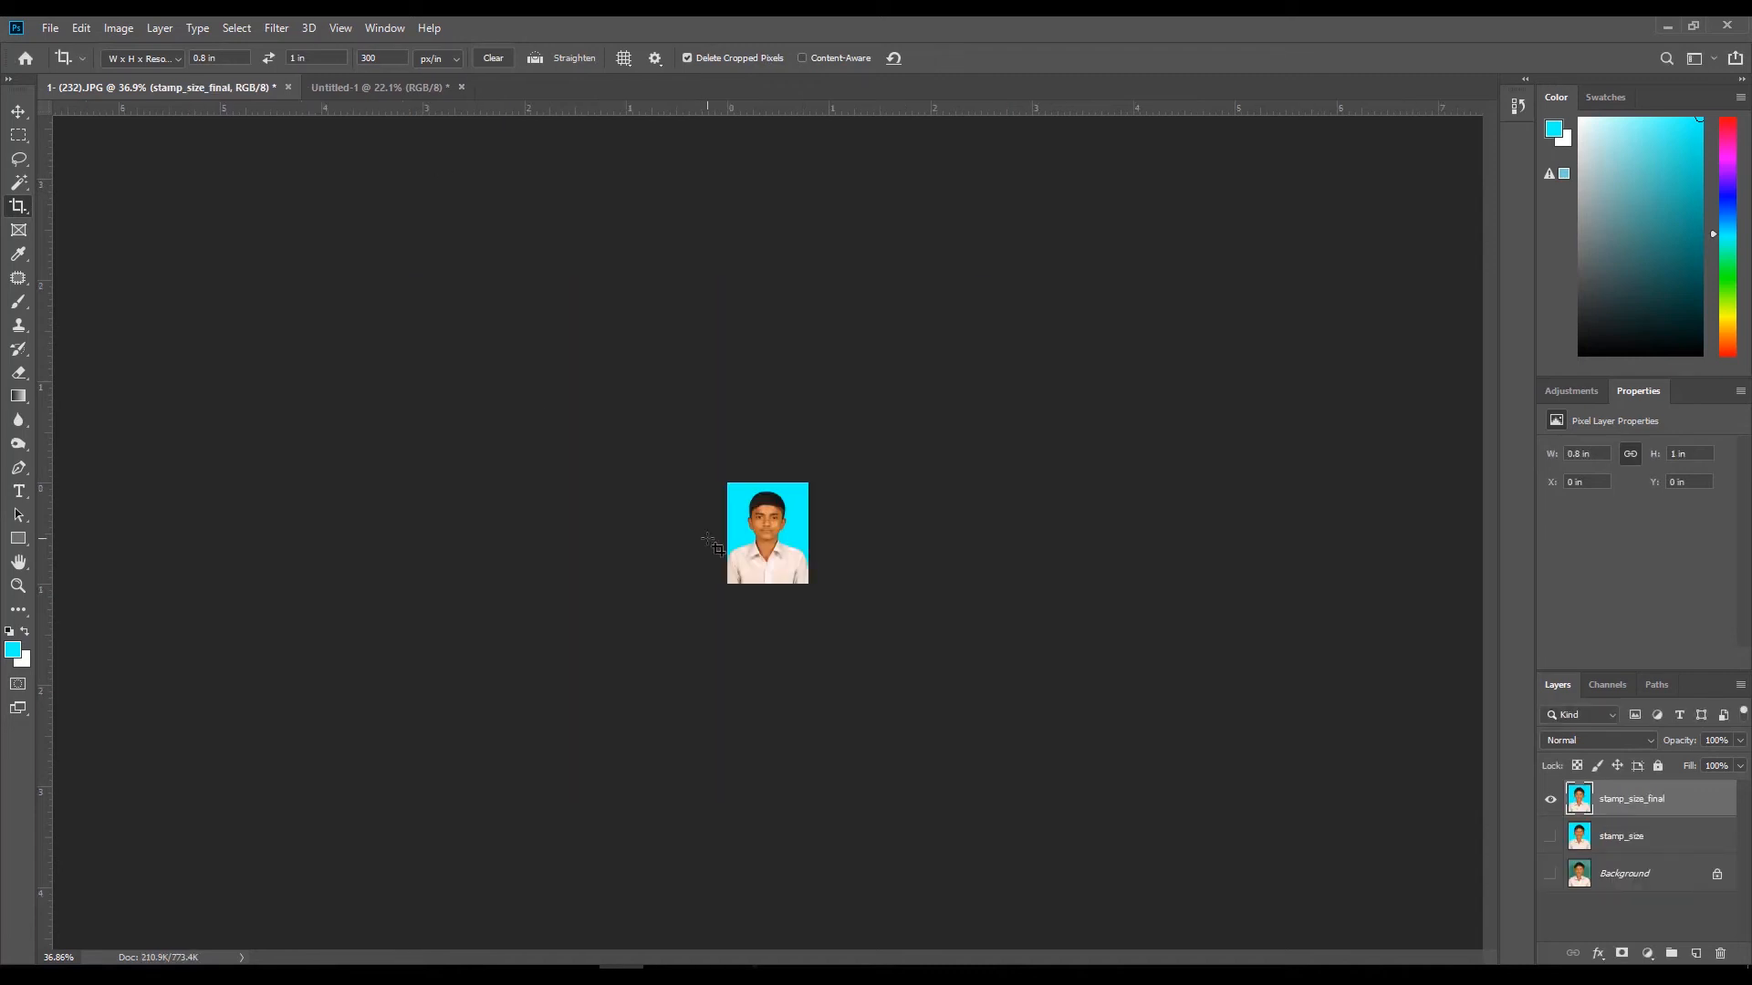
drag(707, 502, 719, 554)
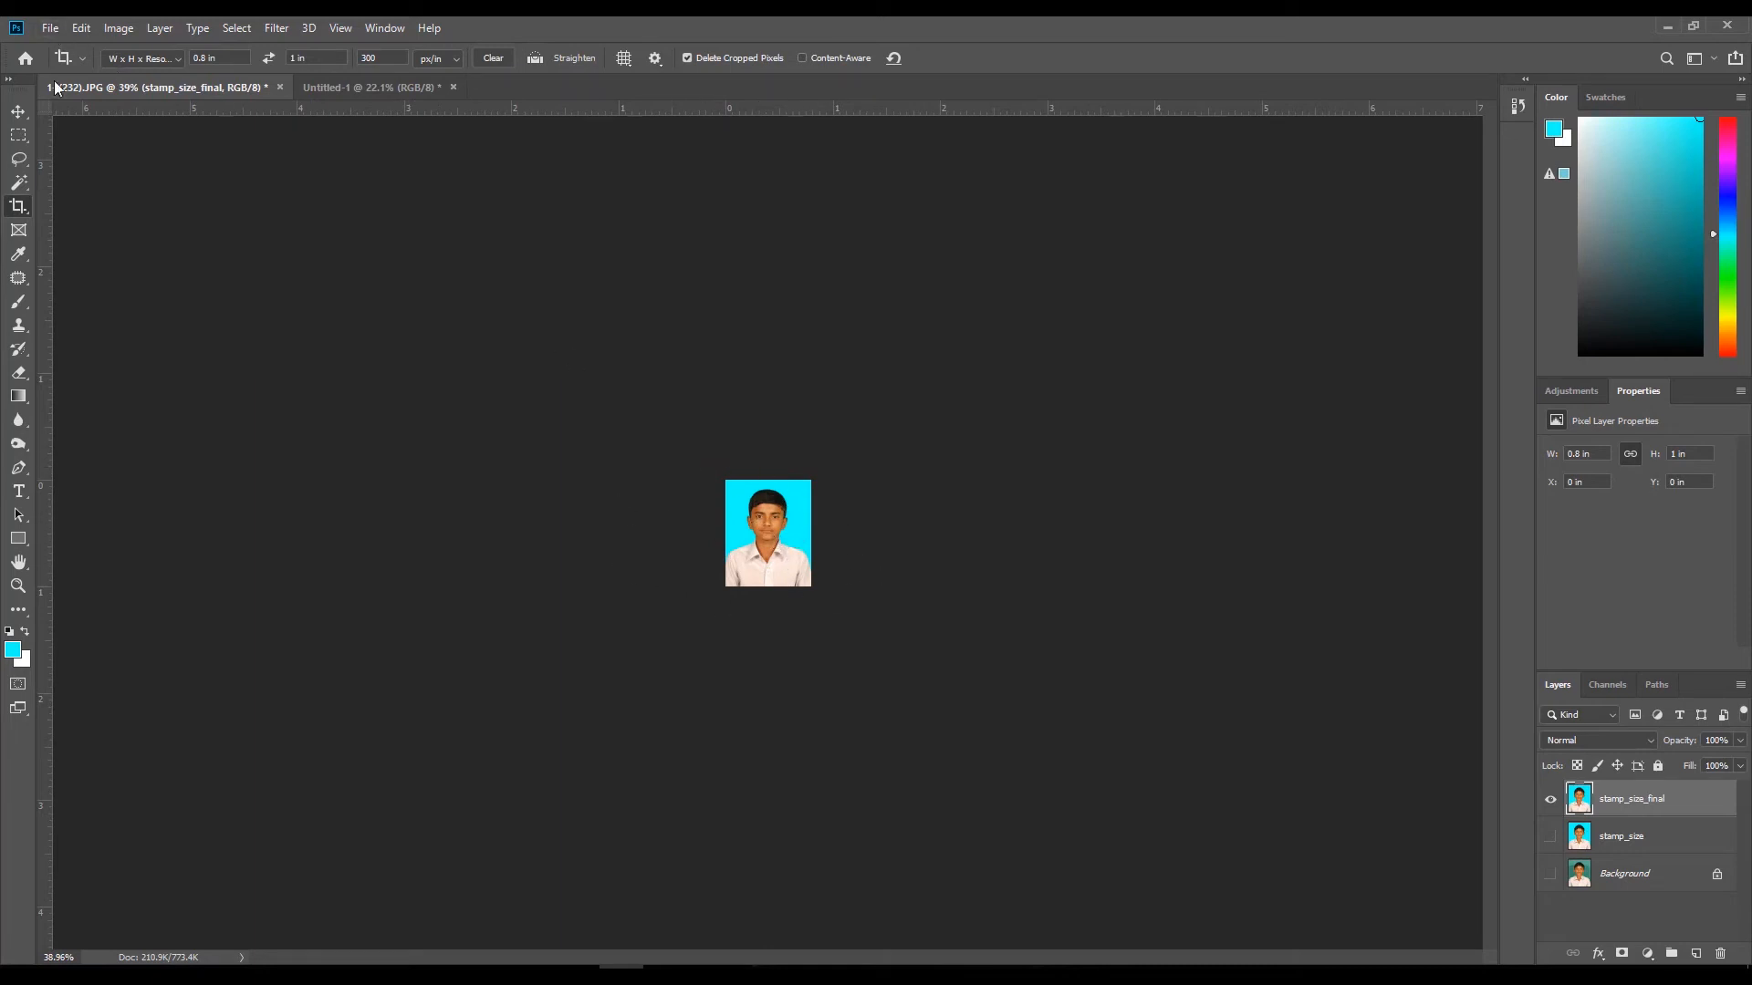
click(18, 111)
click(579, 571)
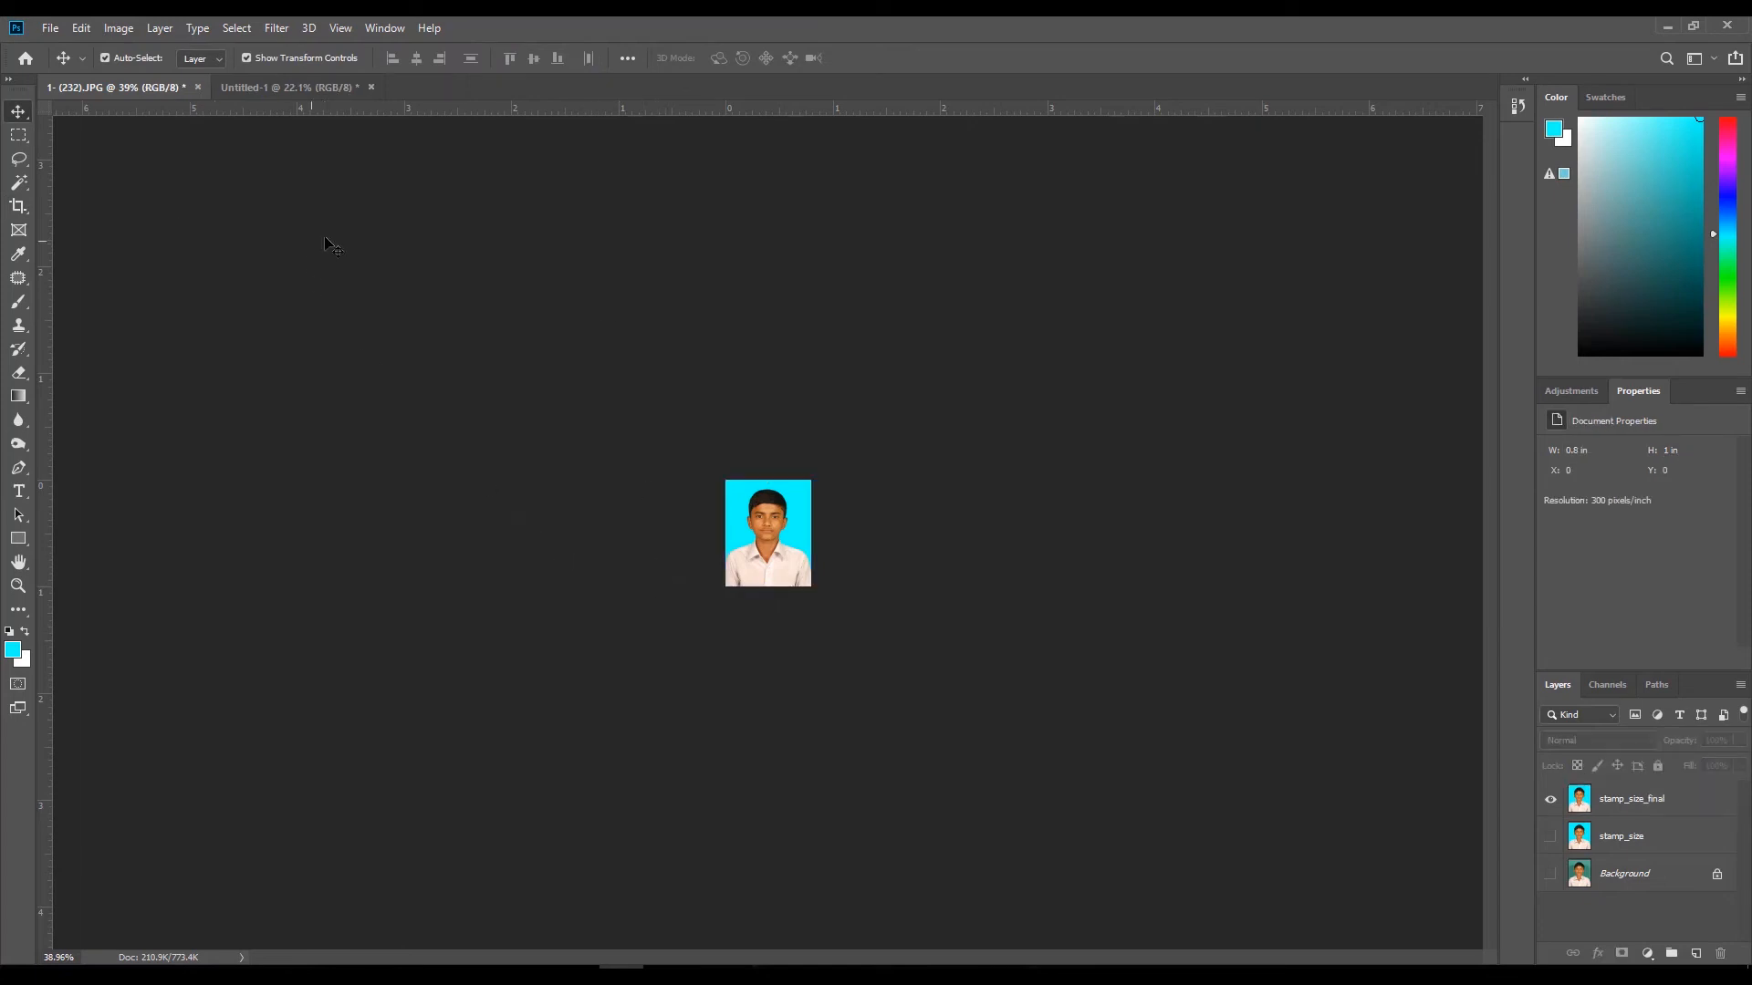
Start a new document from the A4 preset with its size in inches and a resolution of 300 pixels/inch.
click(43, 27)
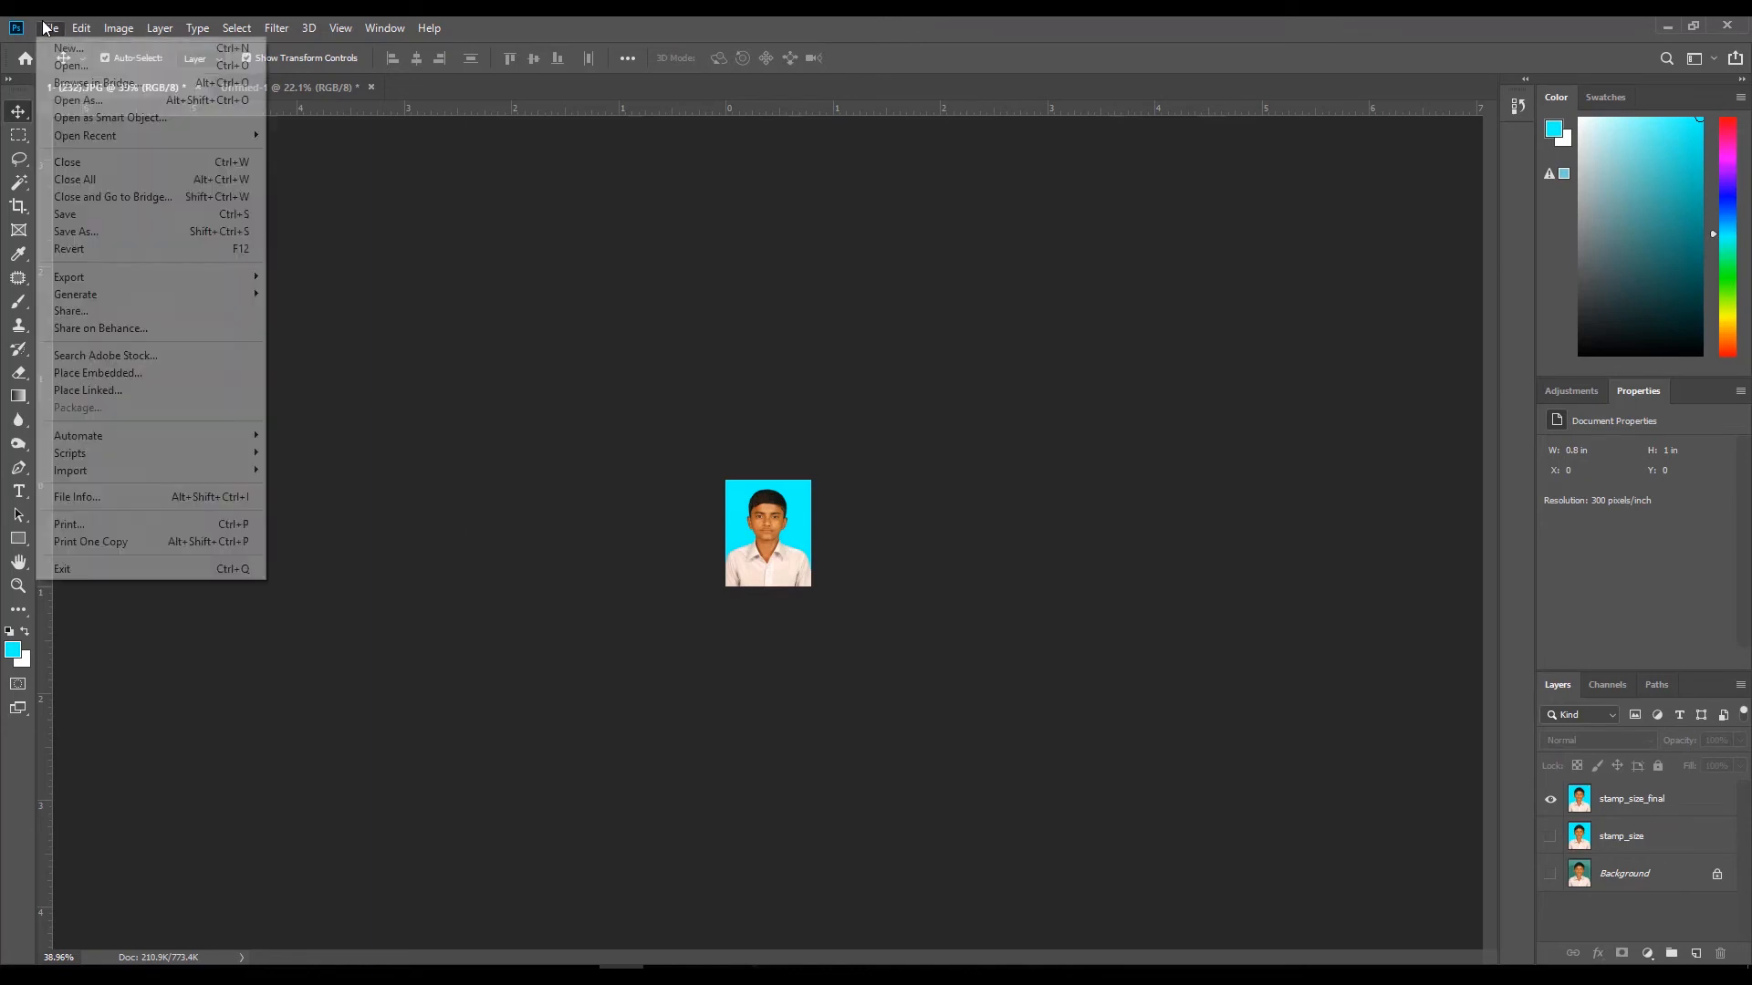
click(79, 50)
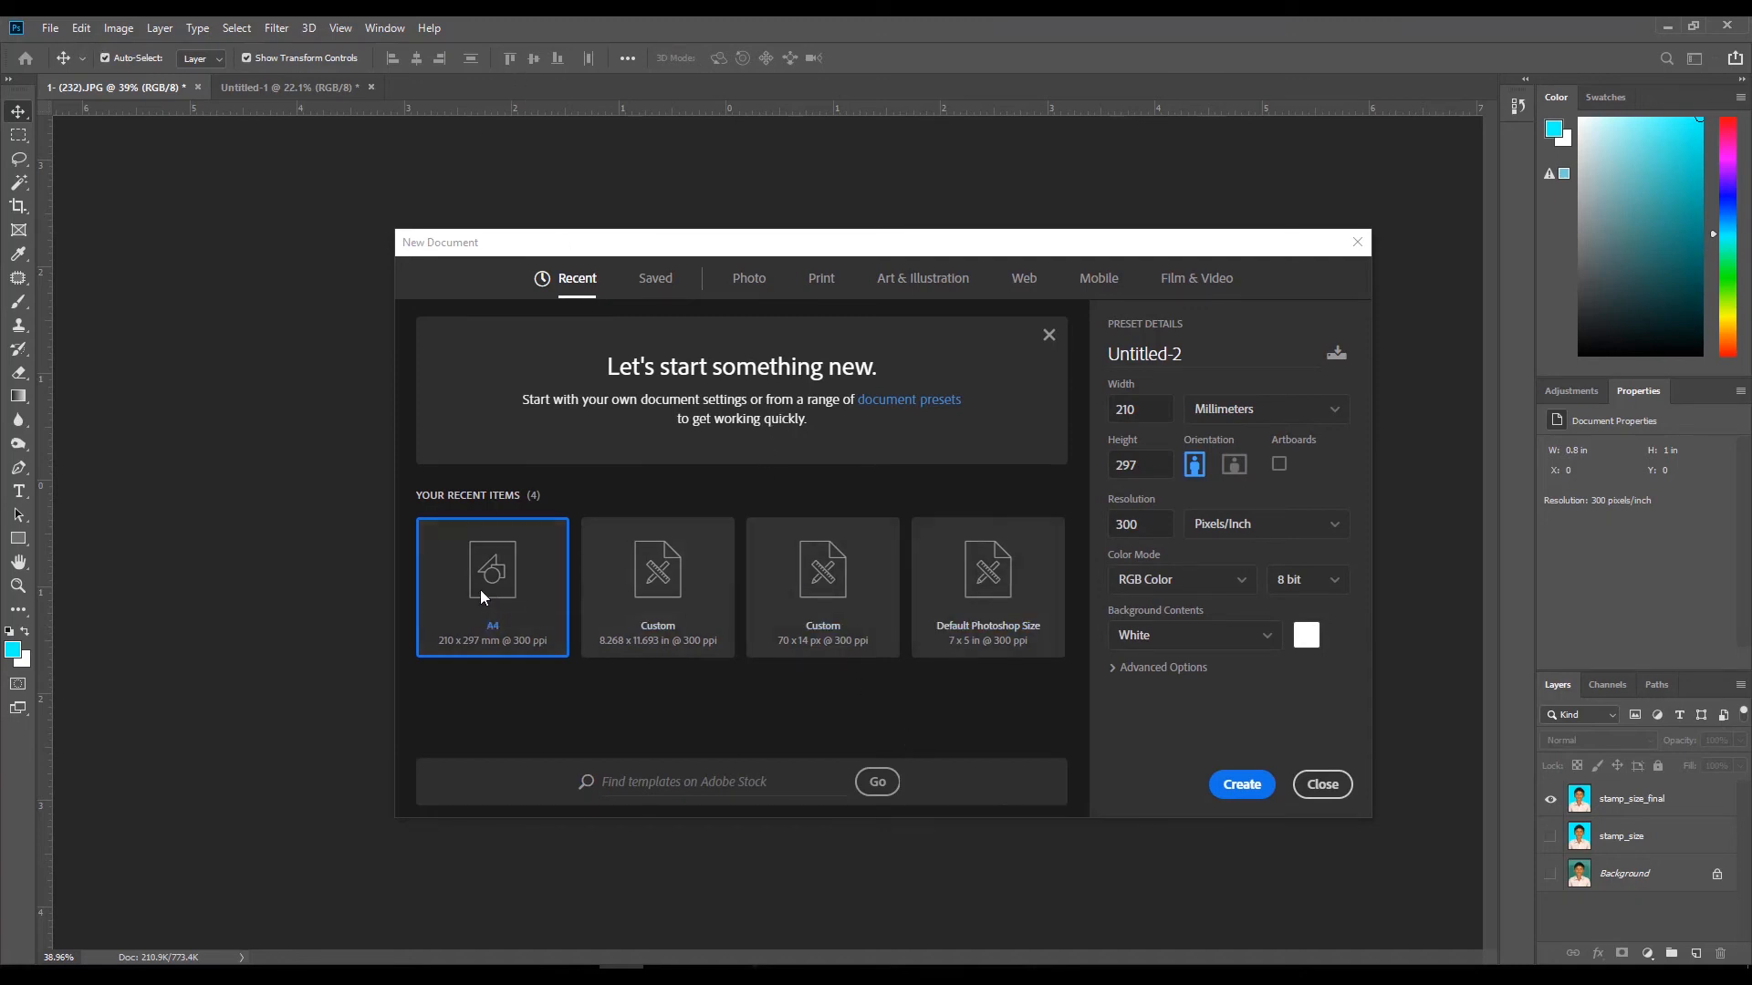
click(1255, 410)
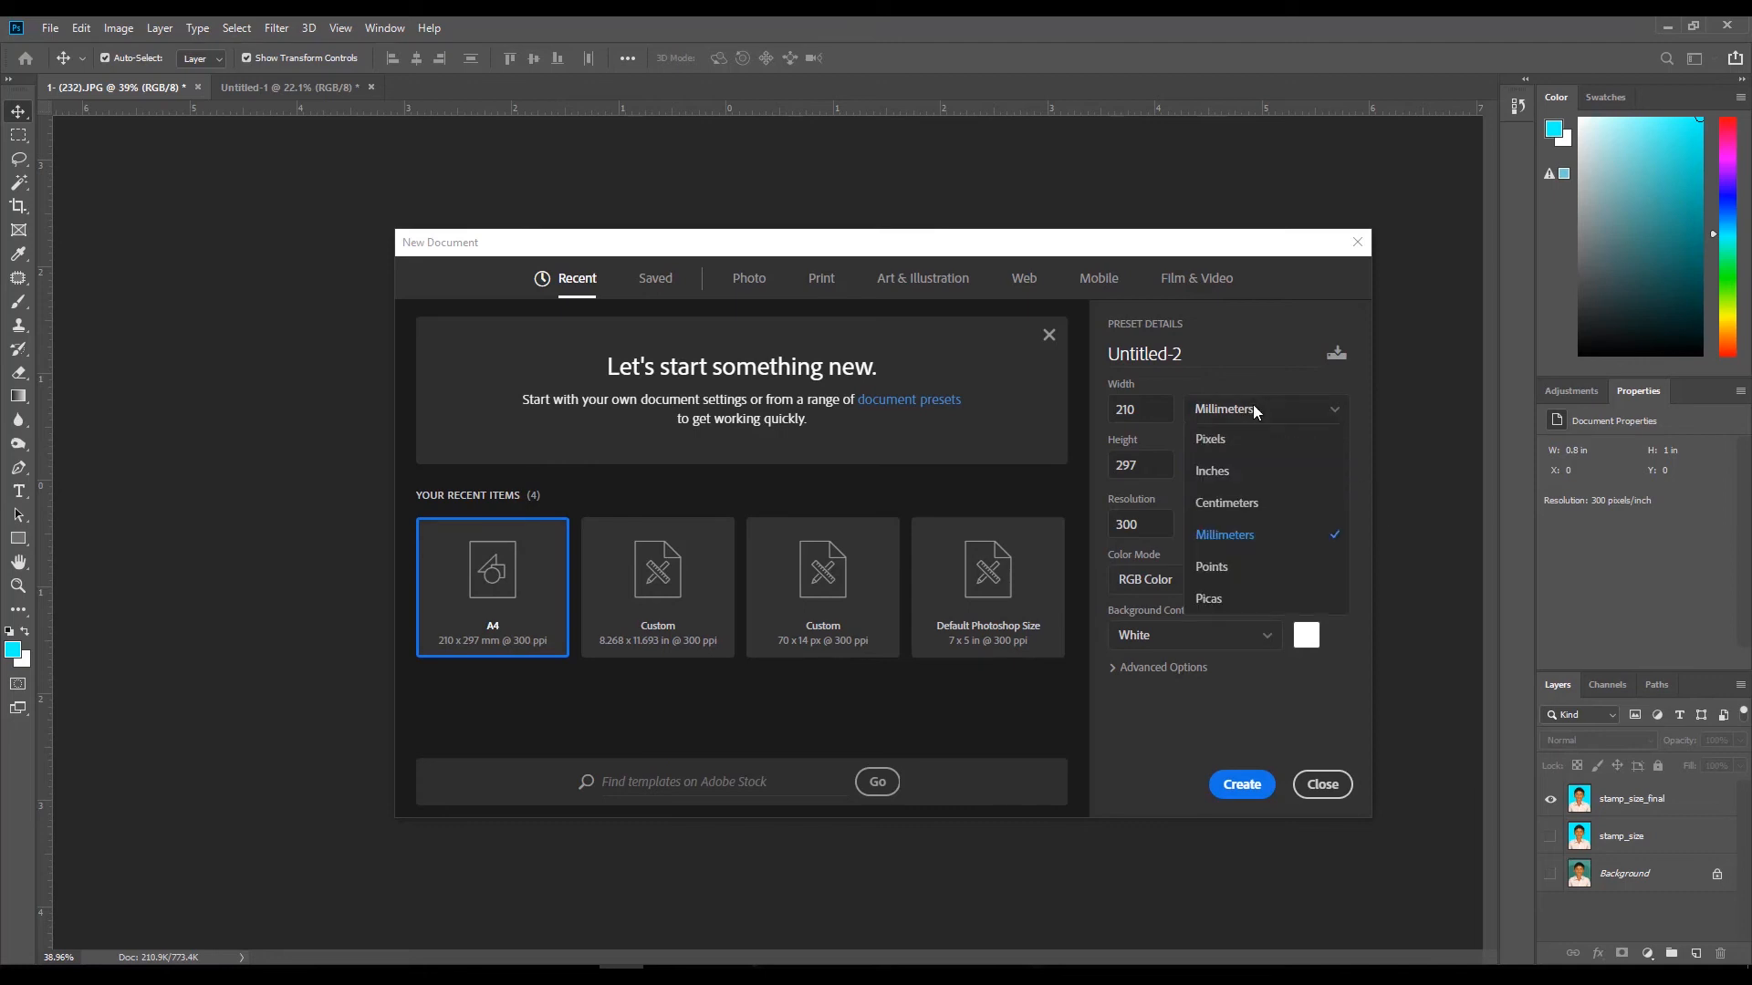
click(1221, 476)
drag(1149, 527, 1048, 540)
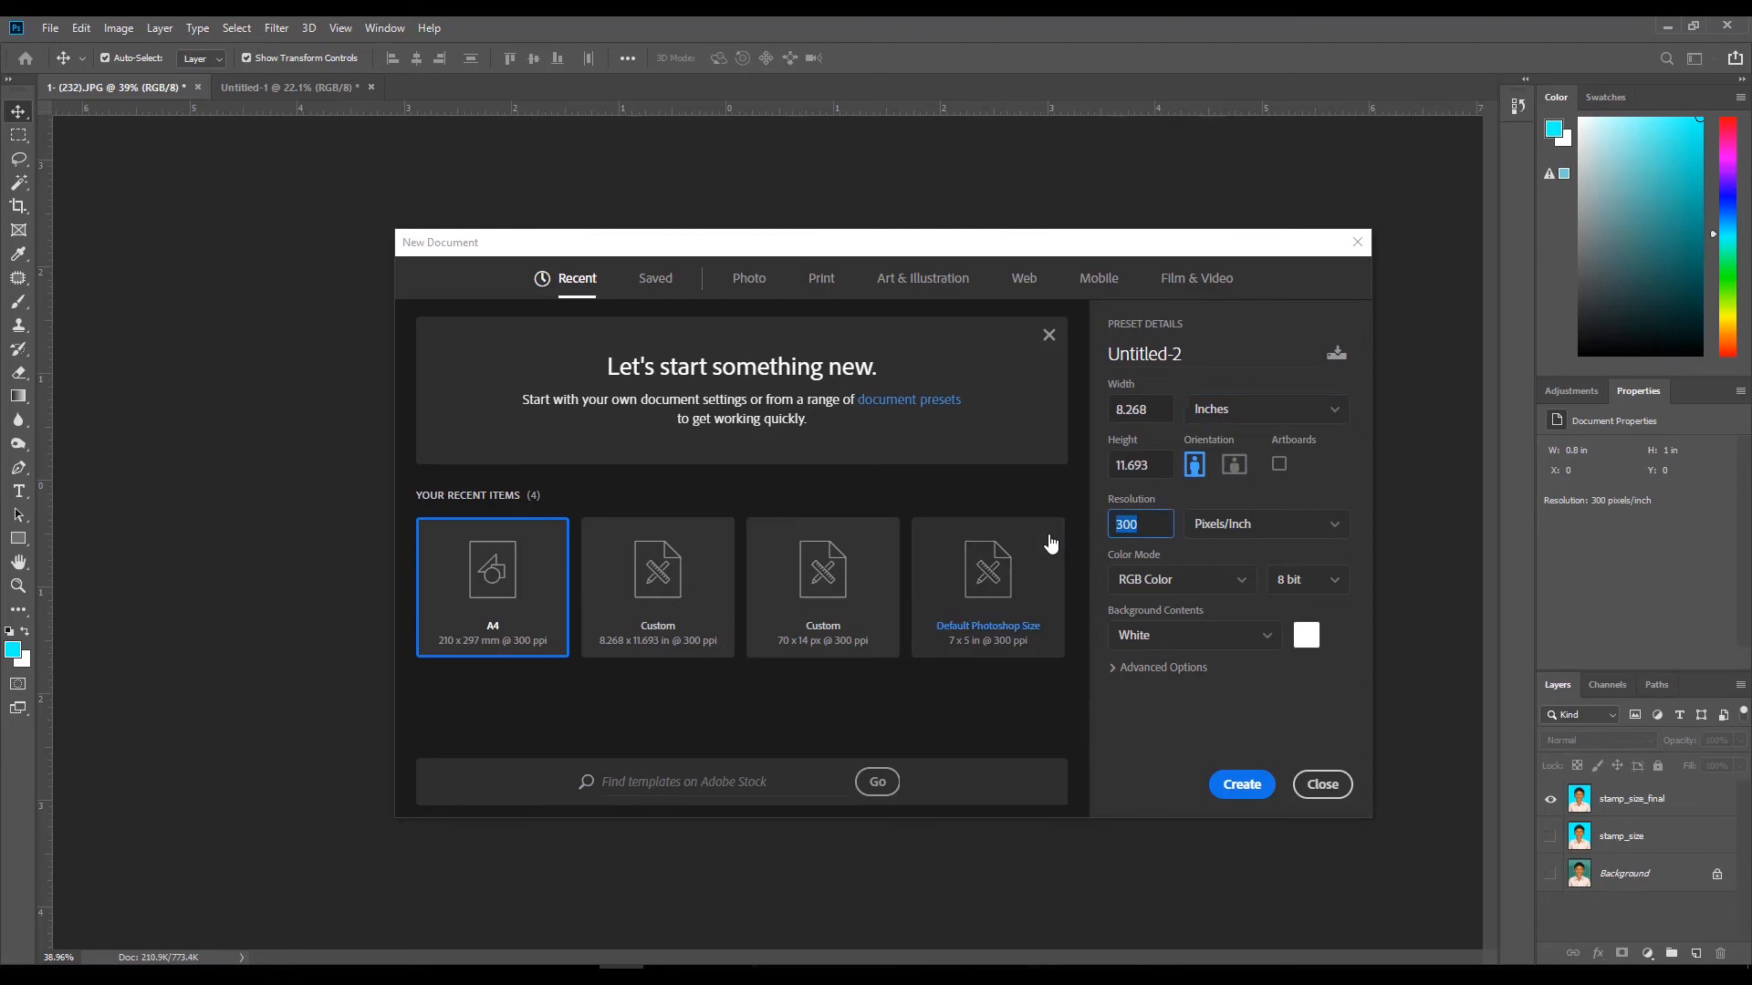
Name the new document Stamp_size_print_ready and create it.
click(1194, 364)
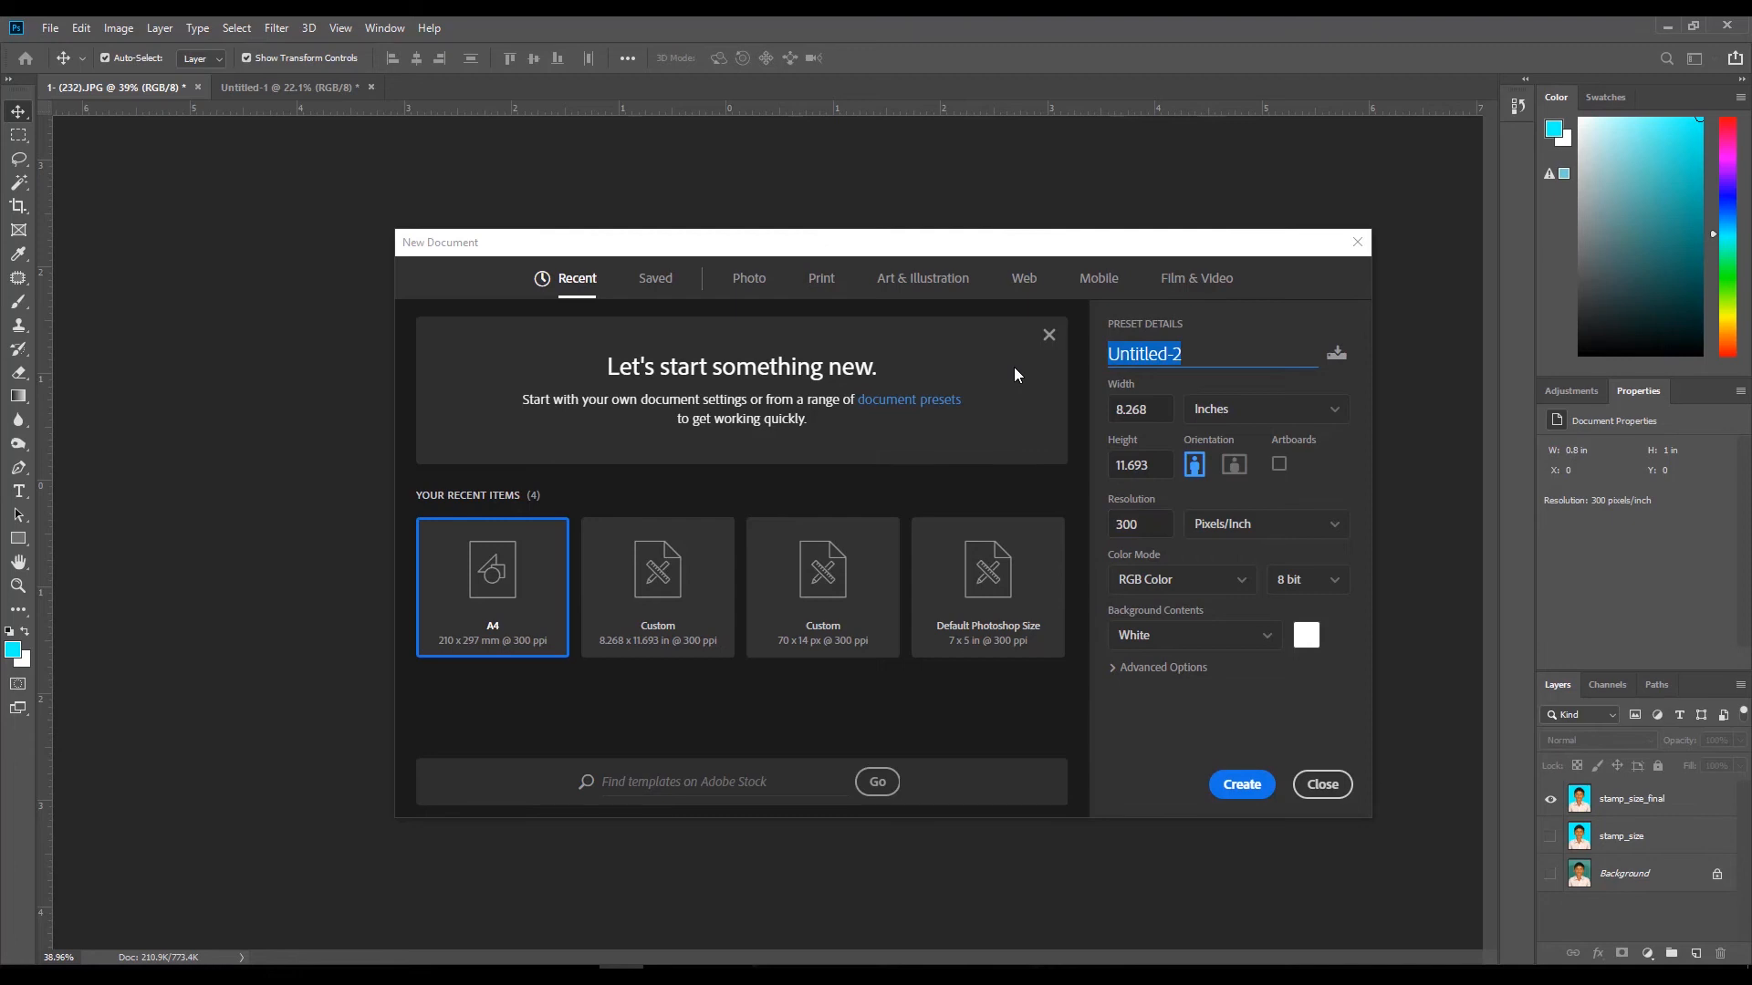
text(Stamp)
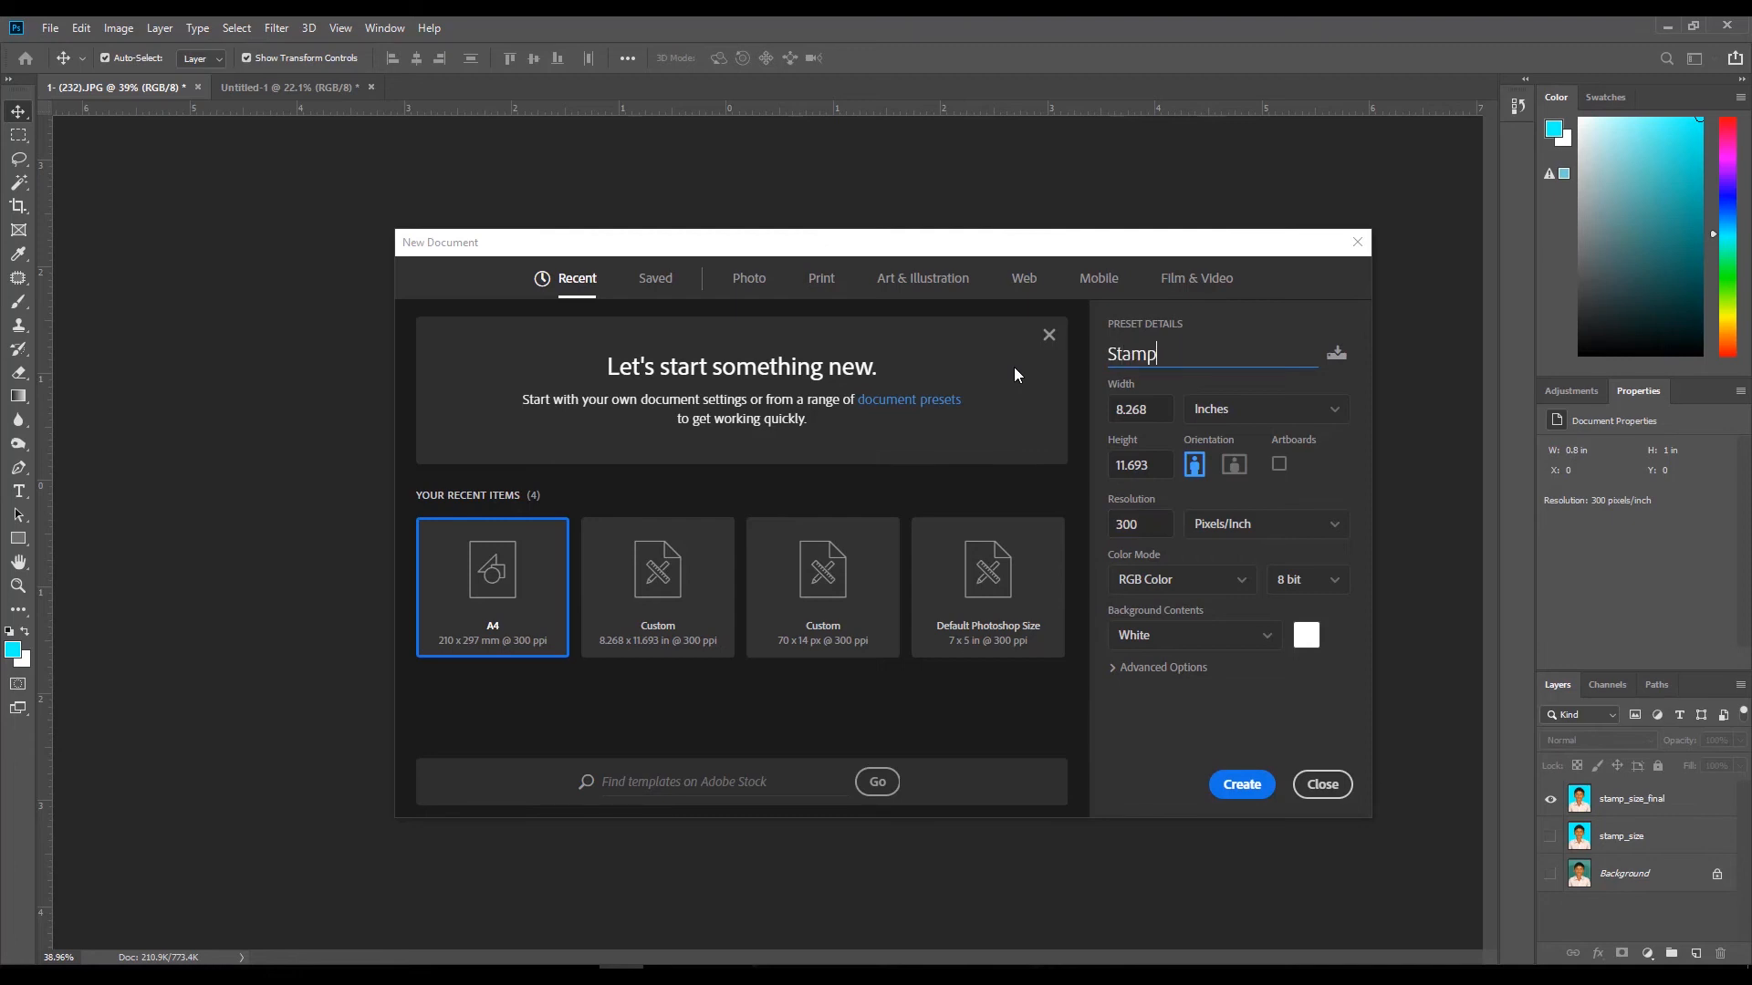
text(_z)
key(BackSpace)
text(size)
text(_print)
text(_ra)
text(ady)
click(1239, 786)
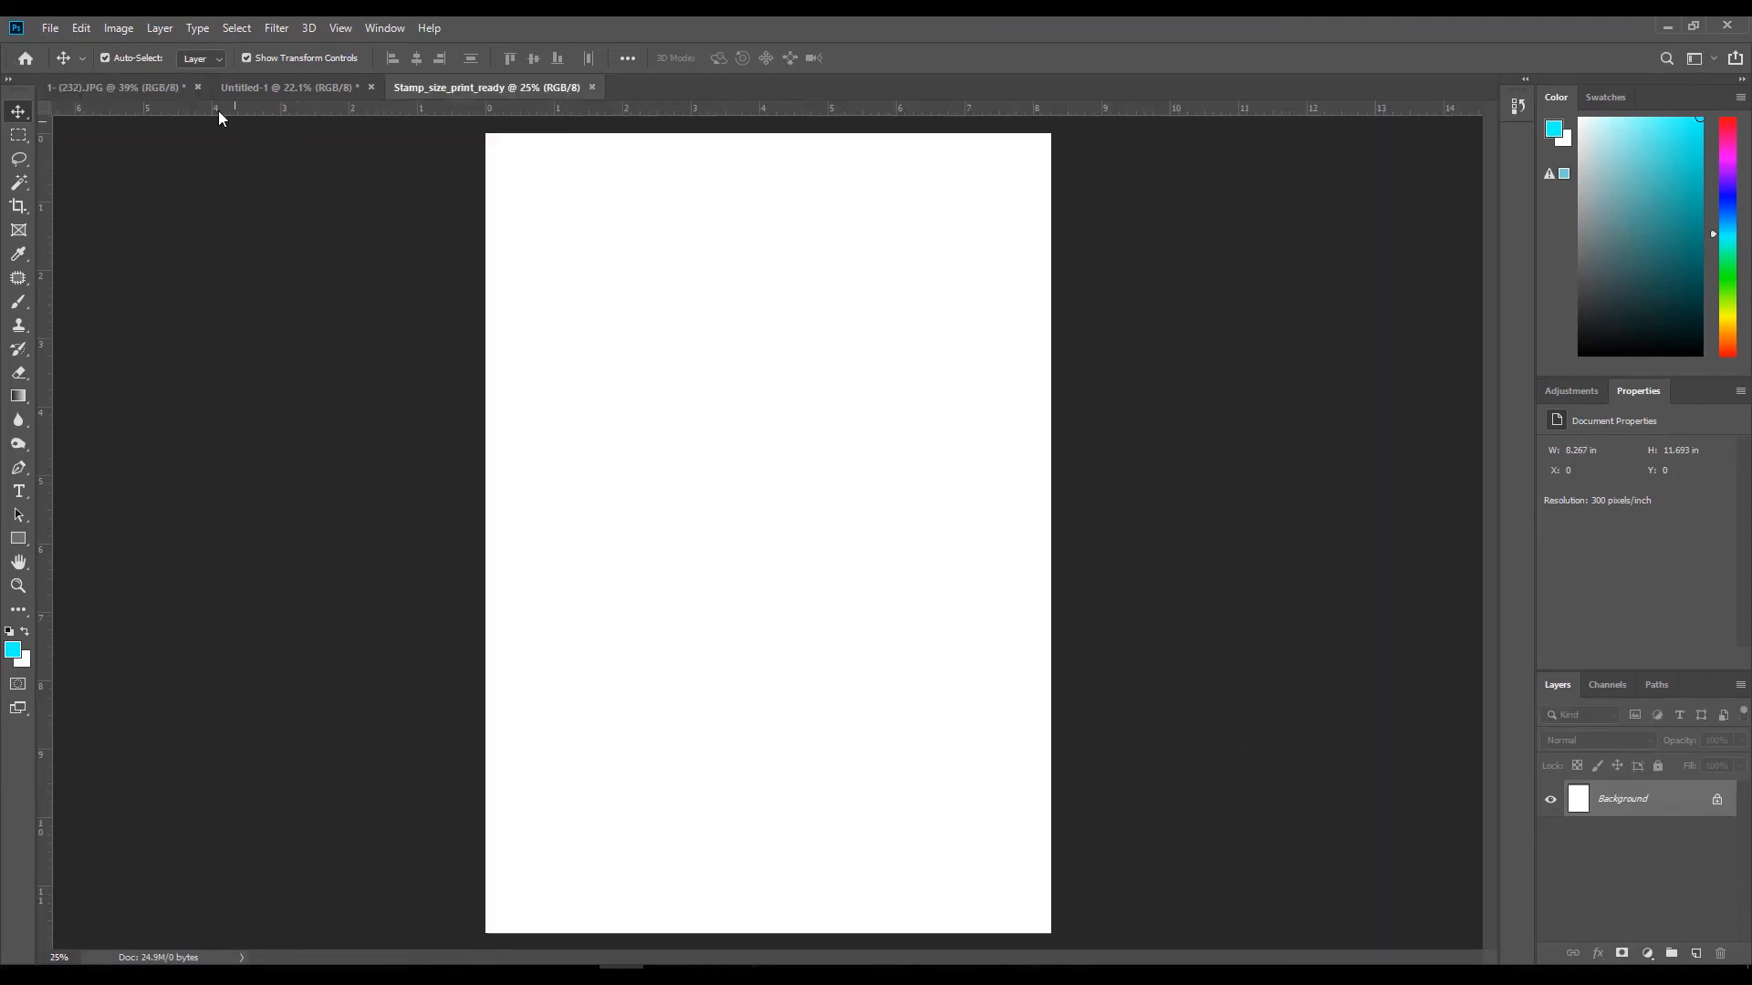
Copy the stamp_size_final portrait from the photo document into Stamp_size_print_ready and place it near the page's upper-left corner, about 0.28 in from both edges.
click(154, 89)
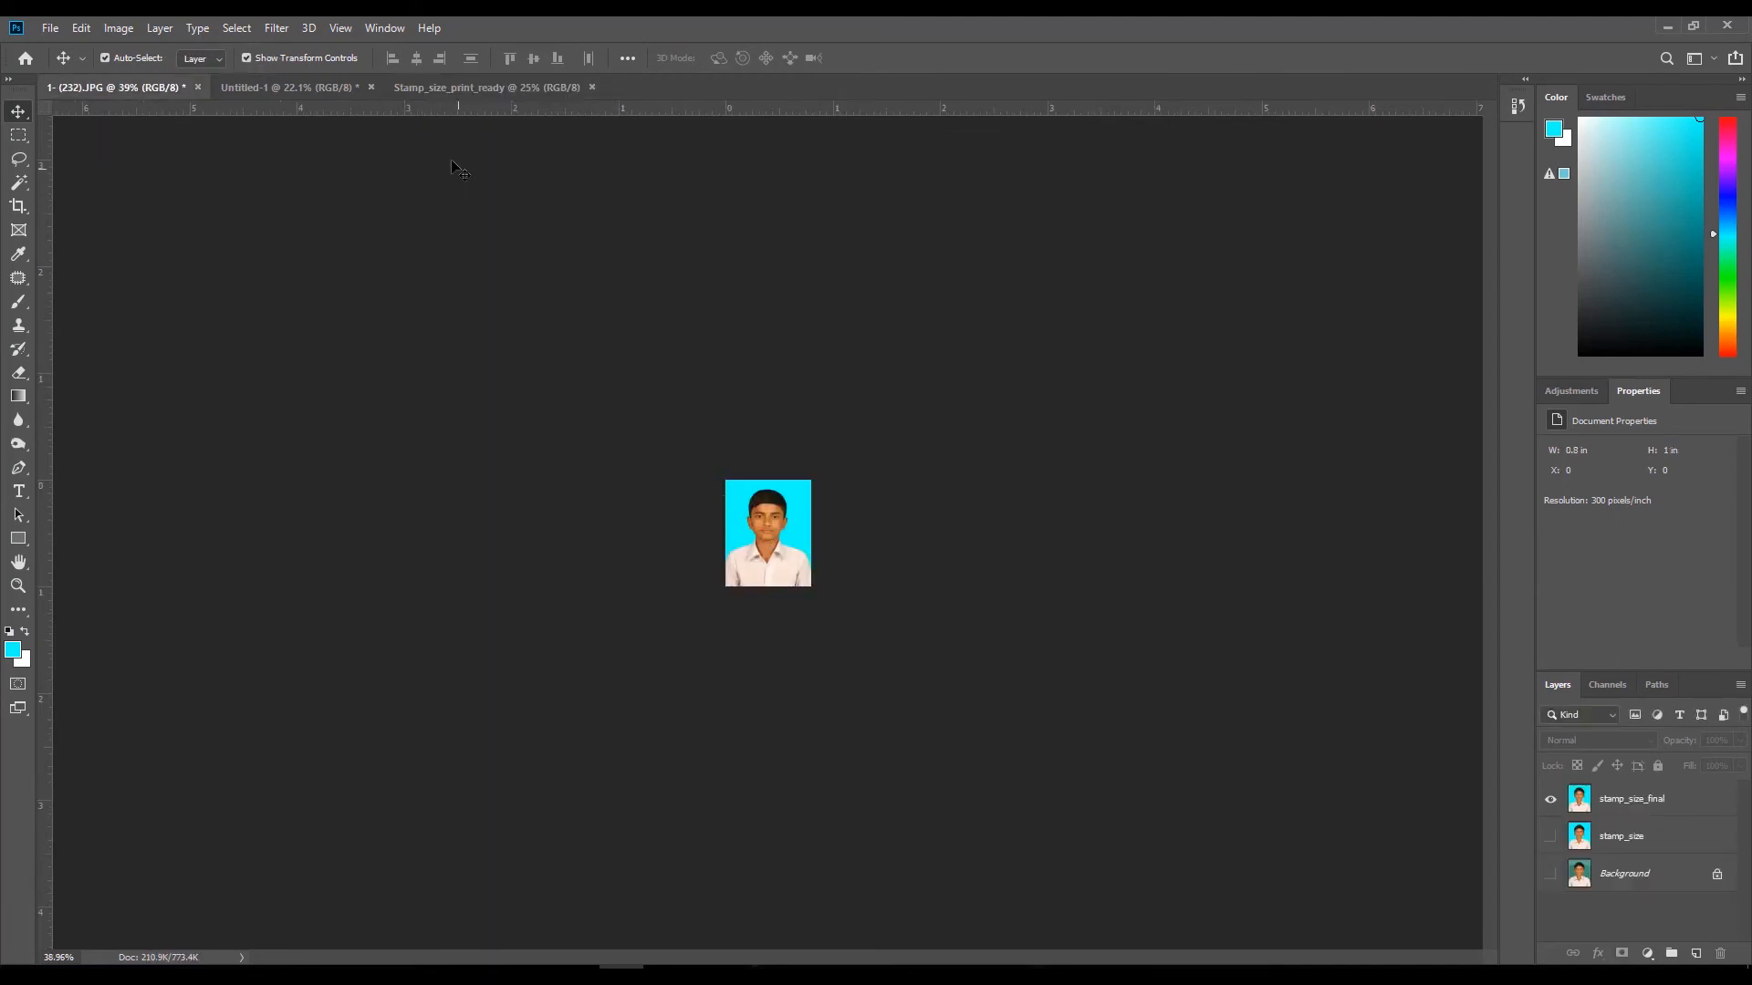
drag(458, 87, 271, 71)
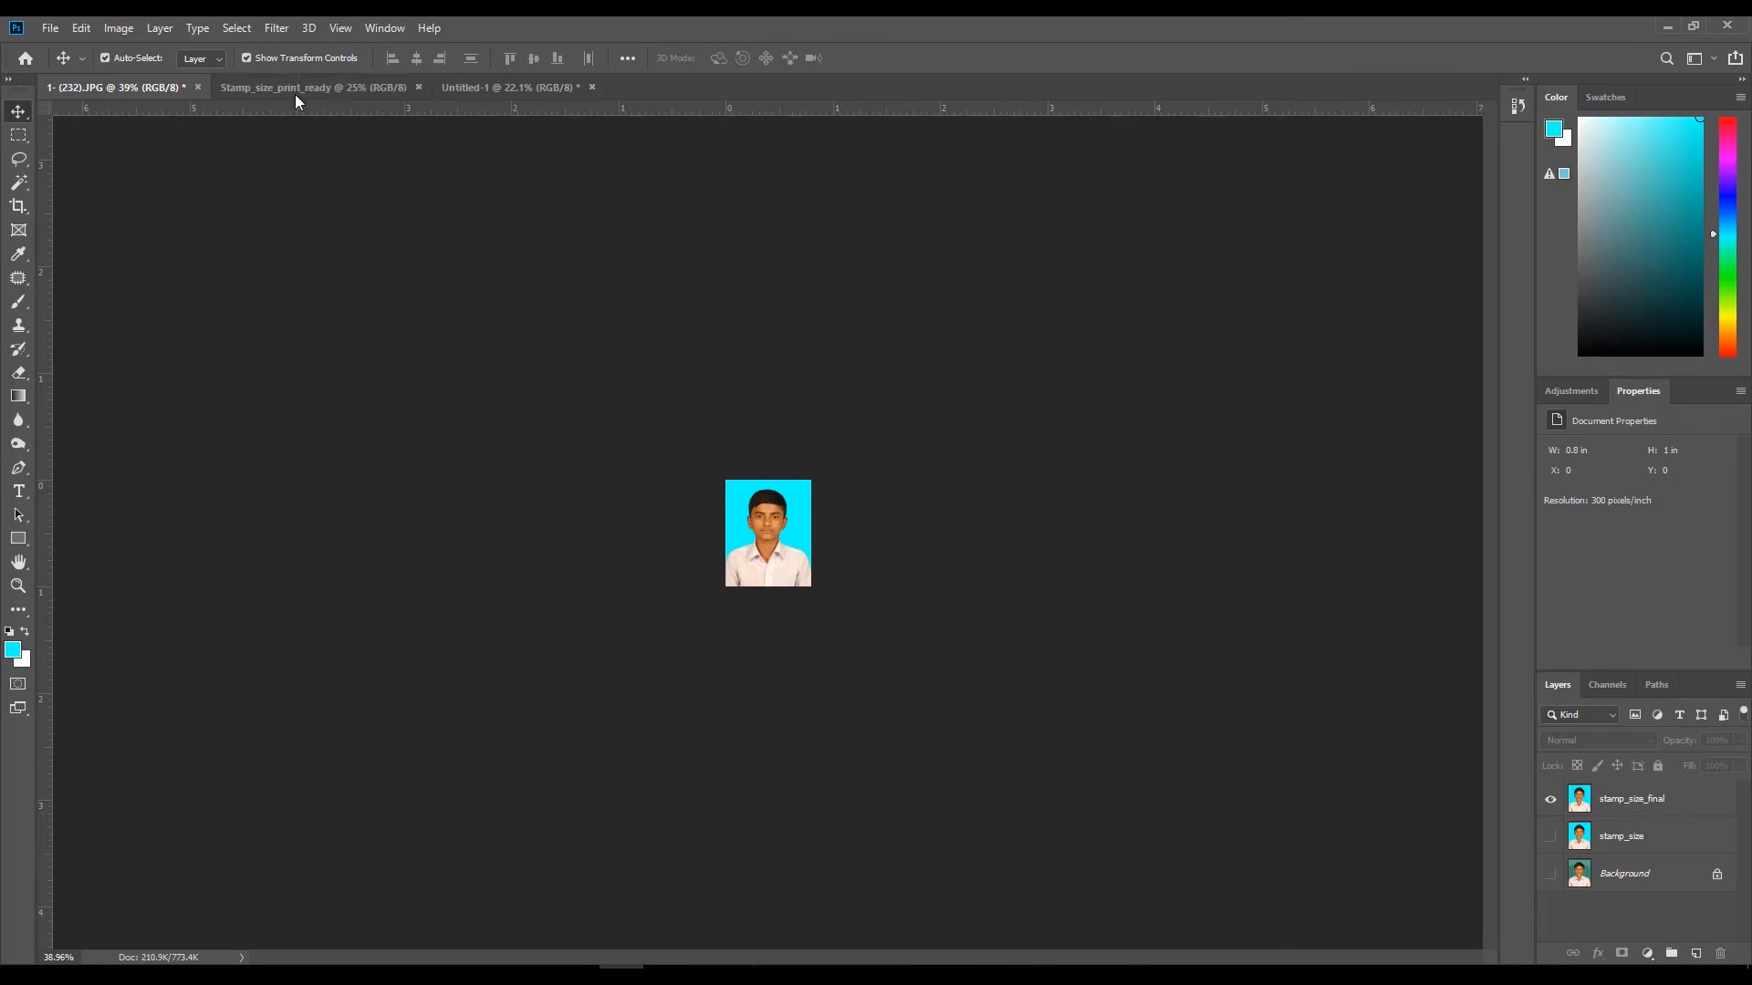
click(769, 559)
drag(769, 559, 533, 195)
drag(574, 294, 623, 356)
drag(501, 259, 649, 535)
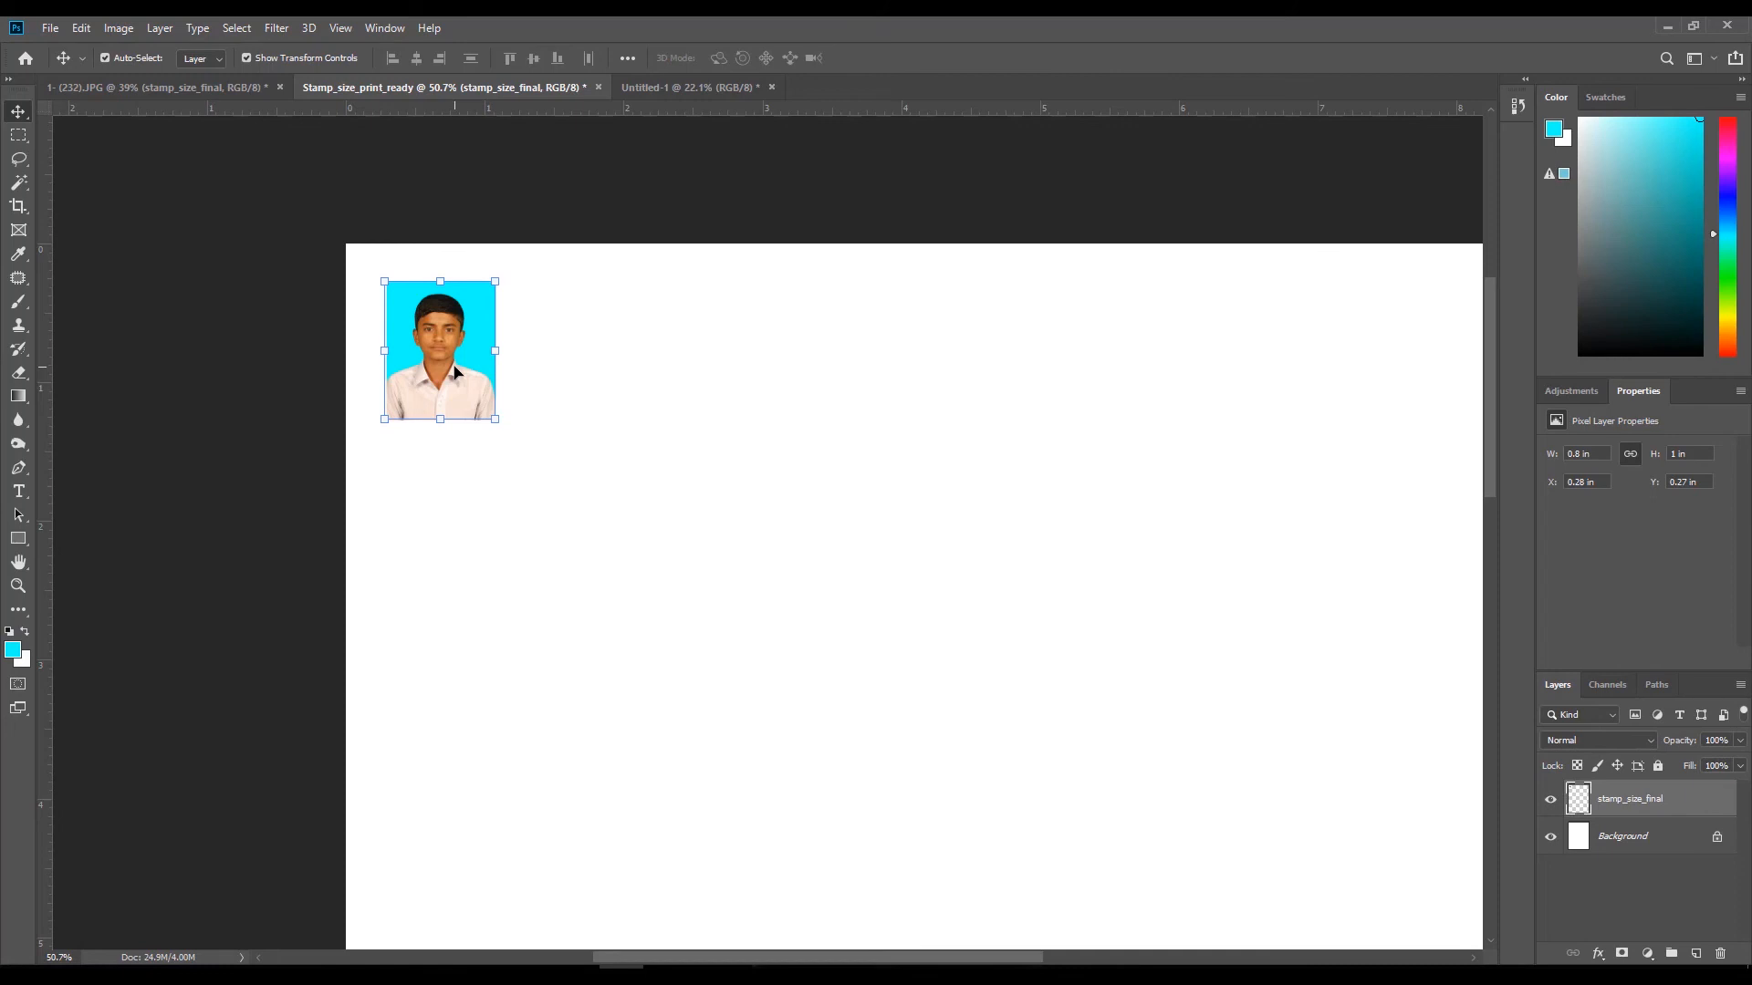
Duplicate the portrait horizontally with small even gaps to make a row of four, and select all four.
drag(454, 369, 585, 362)
drag(650, 471, 434, 336)
drag(585, 375, 845, 379)
drag(916, 481, 412, 352)
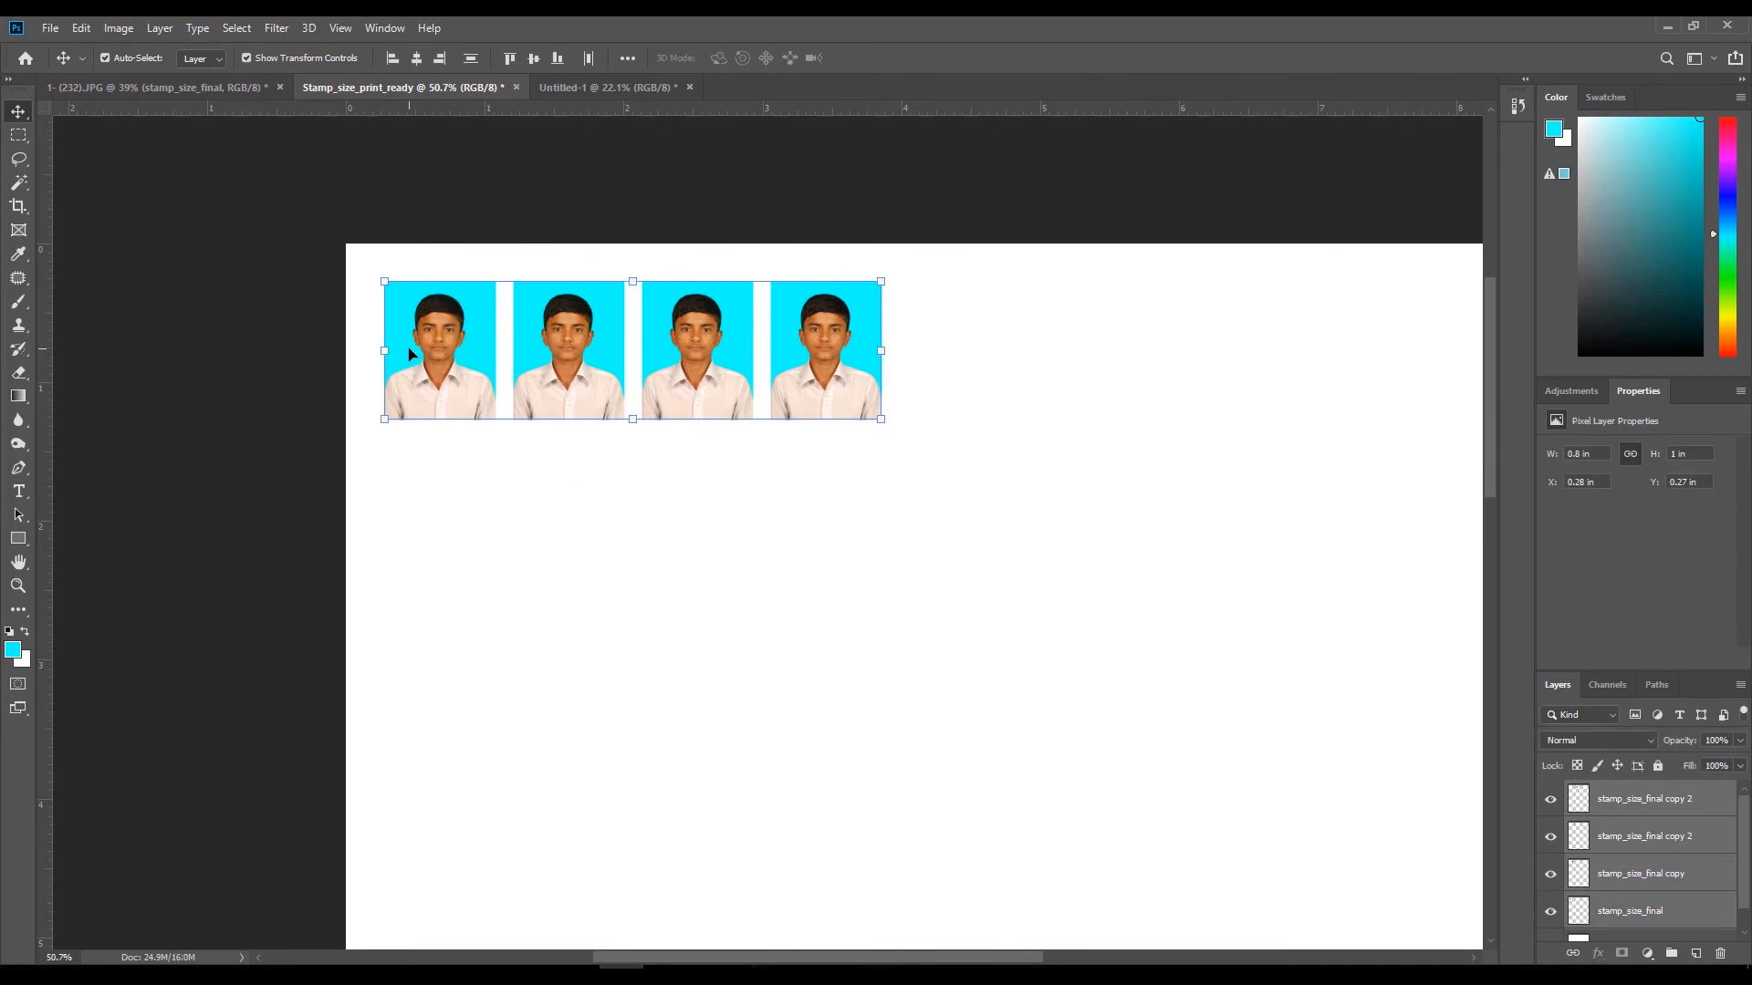
drag(822, 382, 899, 381)
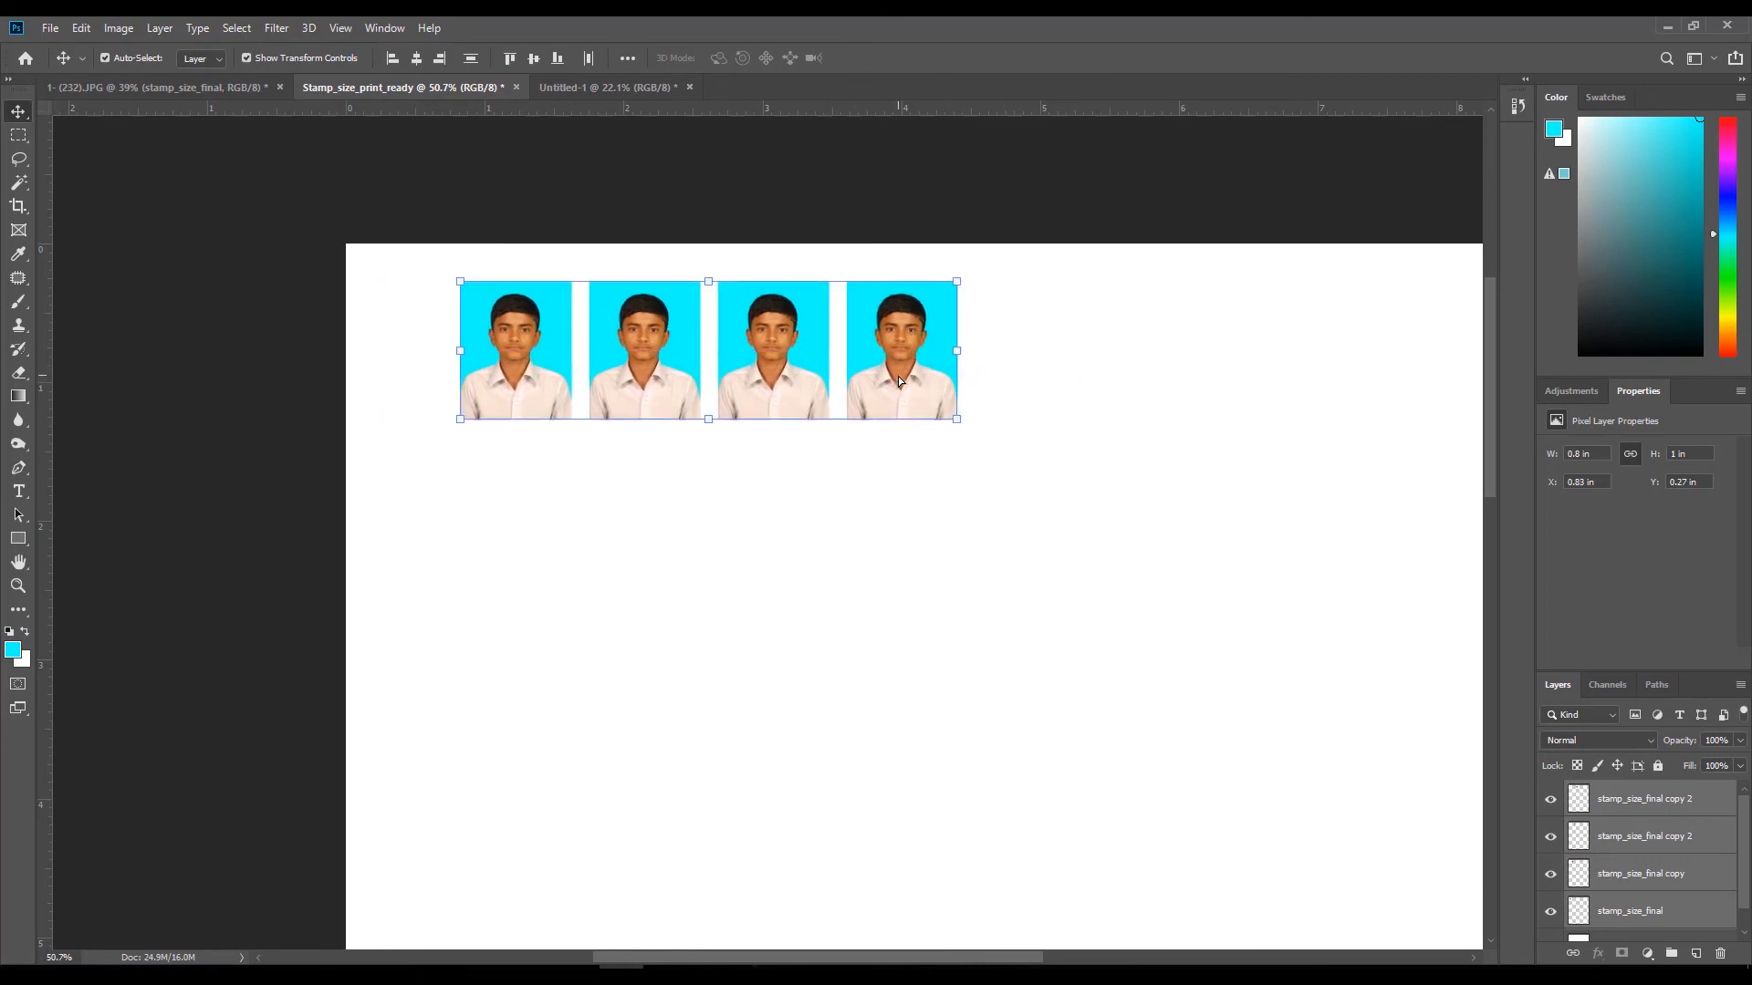
key(ctrl+z)
mouse_move(833, 365)
mouse_down()
mouse_move(900, 363)
mouse_move(852, 356)
mouse_up()
key(ctrl)
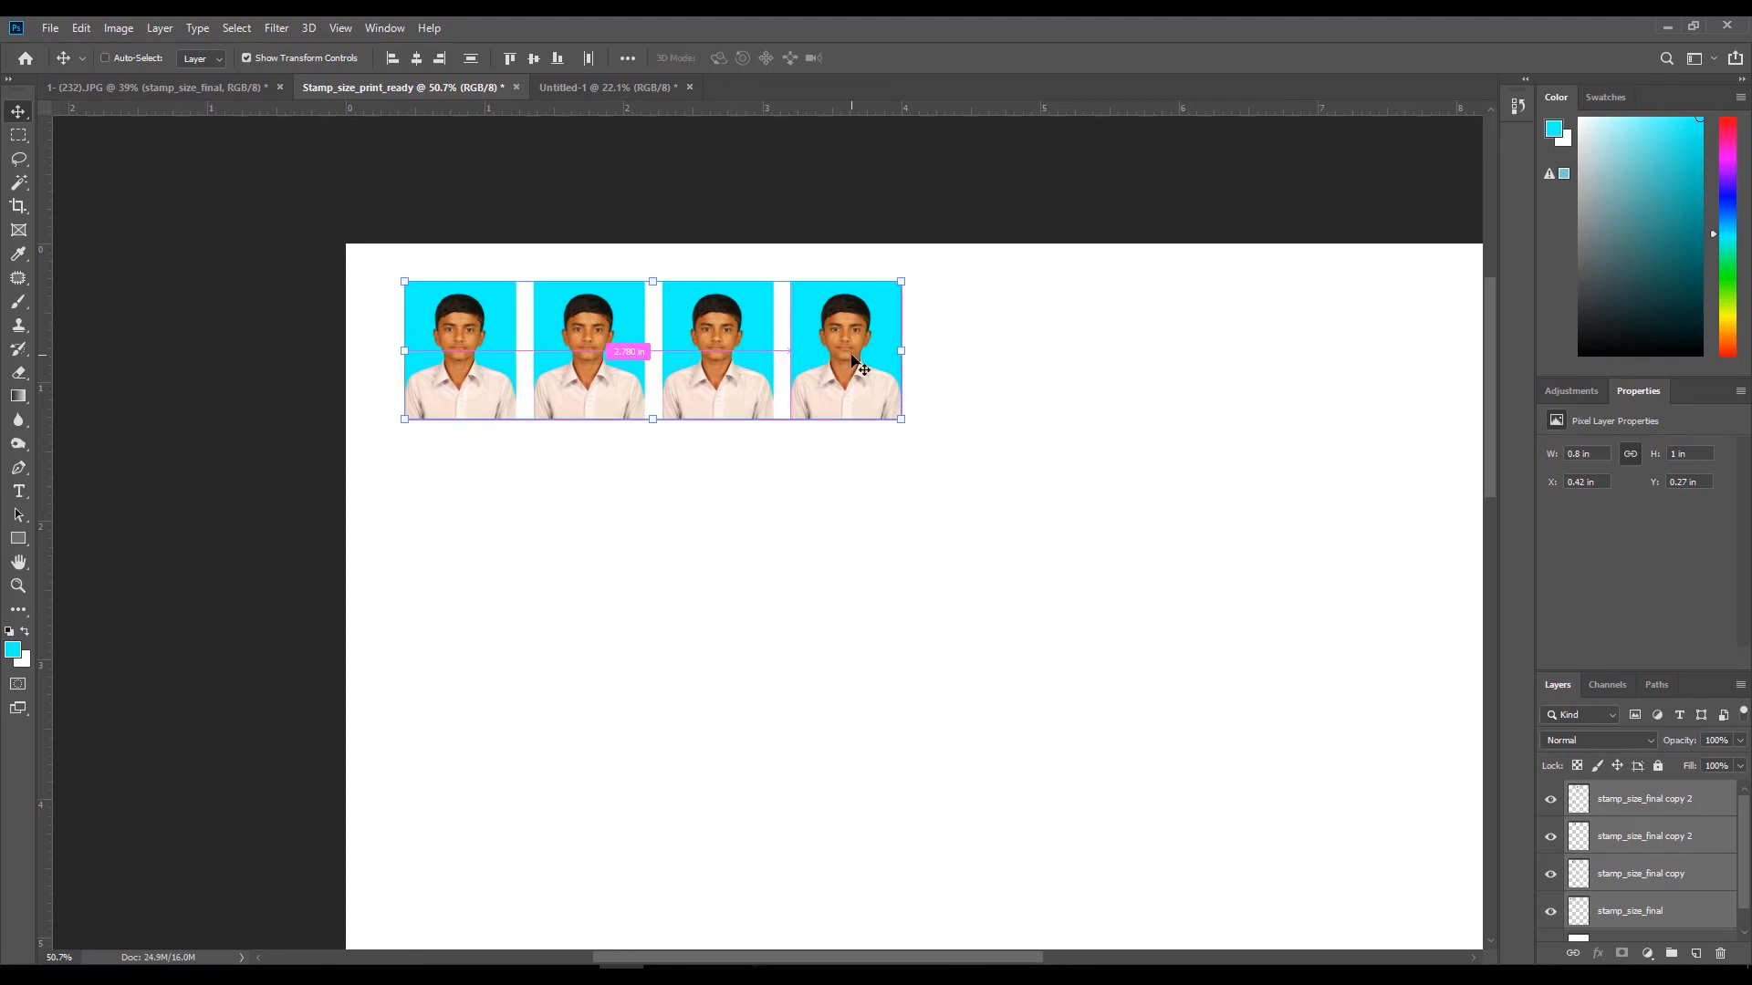
key(ctrl+z)
Duplicate the four portraits to extend the row to eight, and move the whole row to about X 0.49 in, Y 0.34 in.
drag(839, 360, 1361, 359)
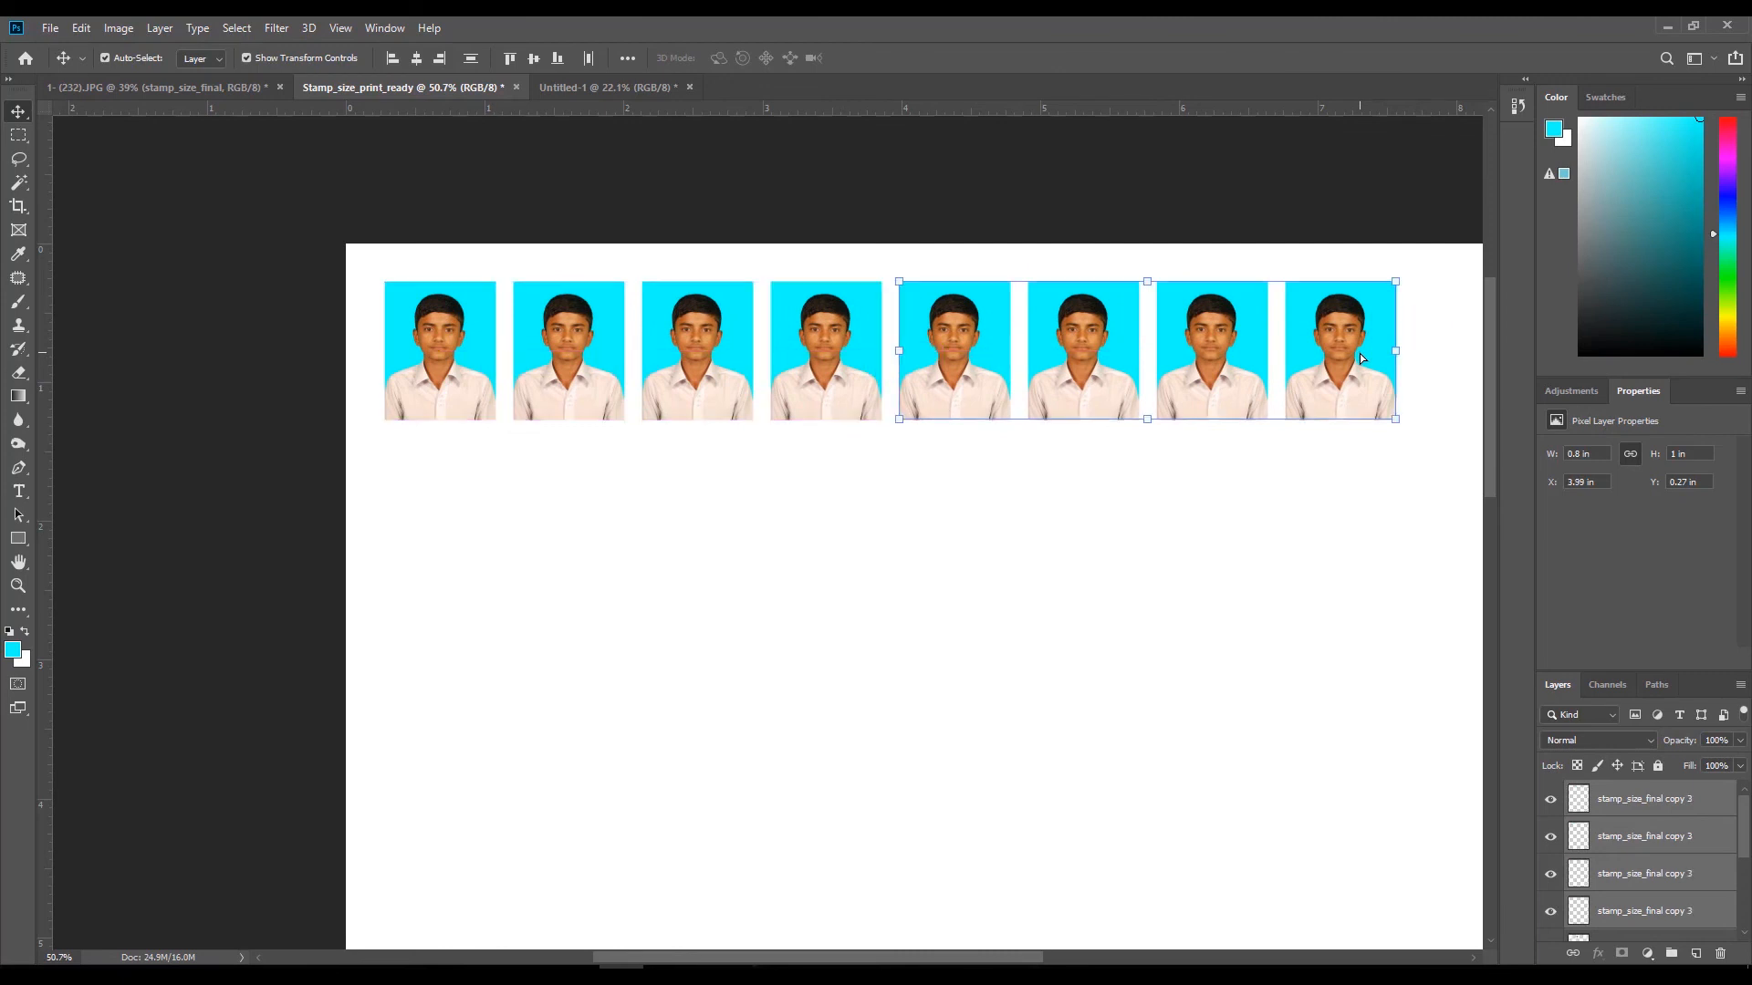
scroll(1337, 567, up, 1)
scroll(1310, 580, up, 1)
scroll(609, 624, down, 1)
drag(406, 502, 1256, 402)
scroll(1036, 657, down, 1)
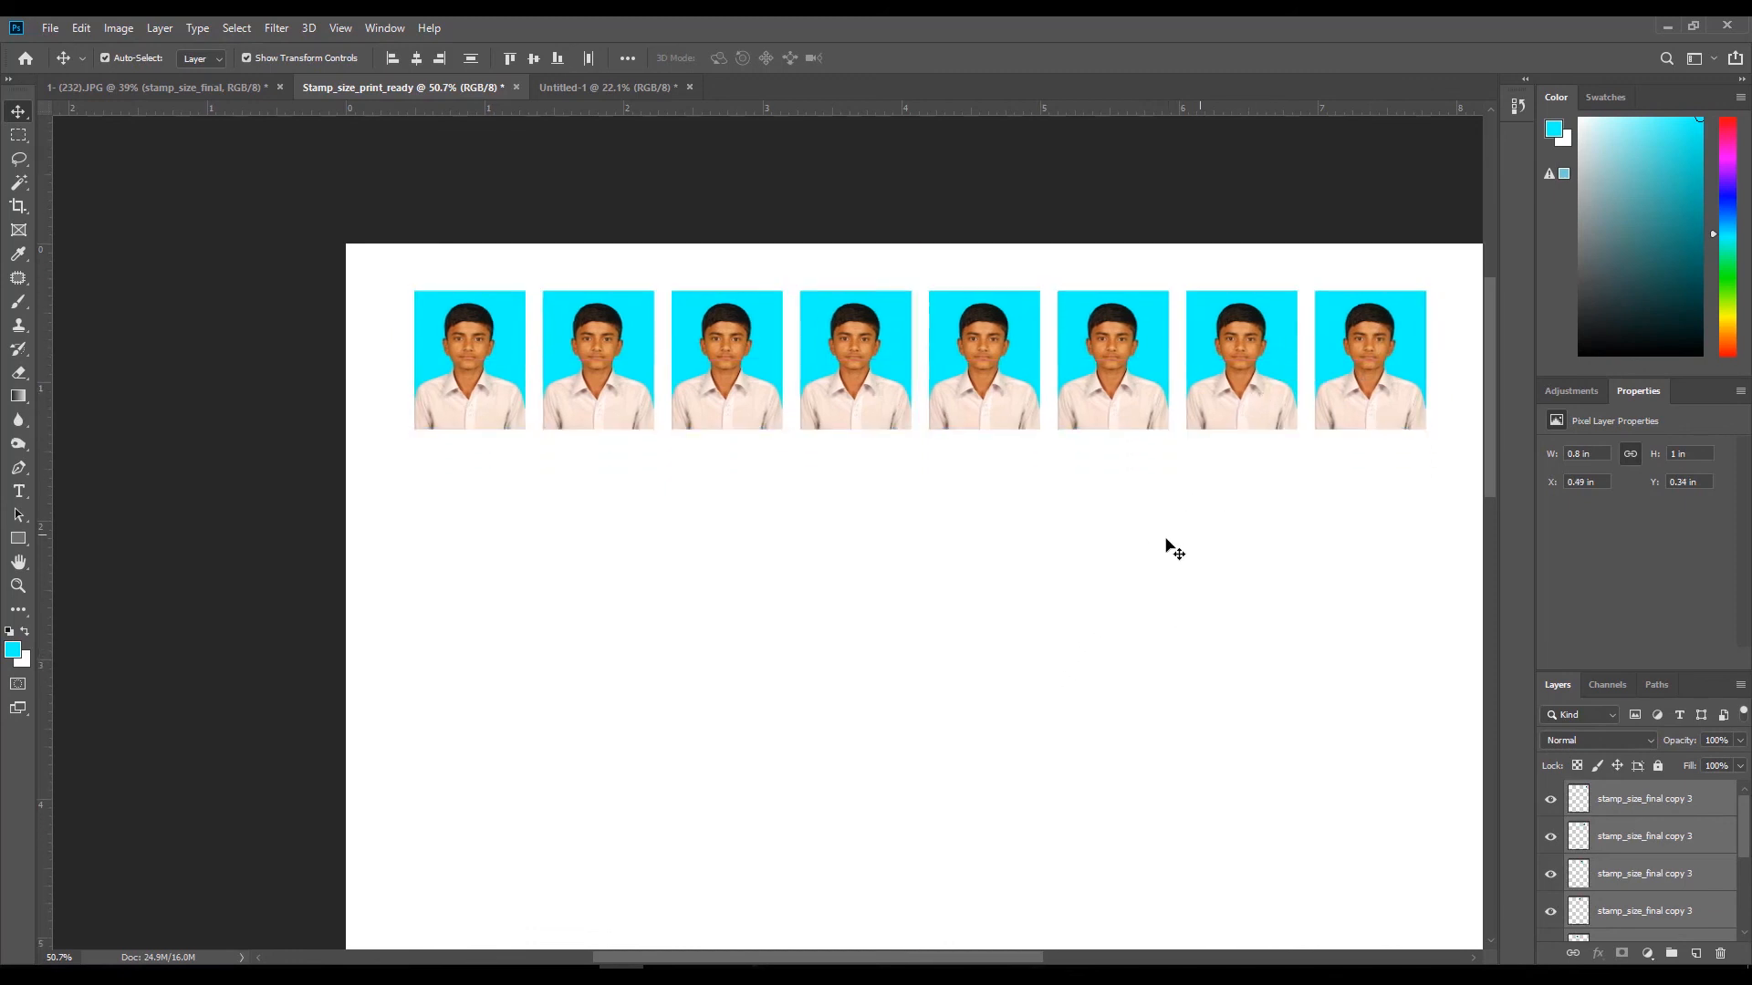
click(1193, 539)
Duplicate the row of eight portraits directly below itself, then duplicate both rows to make four evenly spaced rows.
drag(426, 498, 1307, 375)
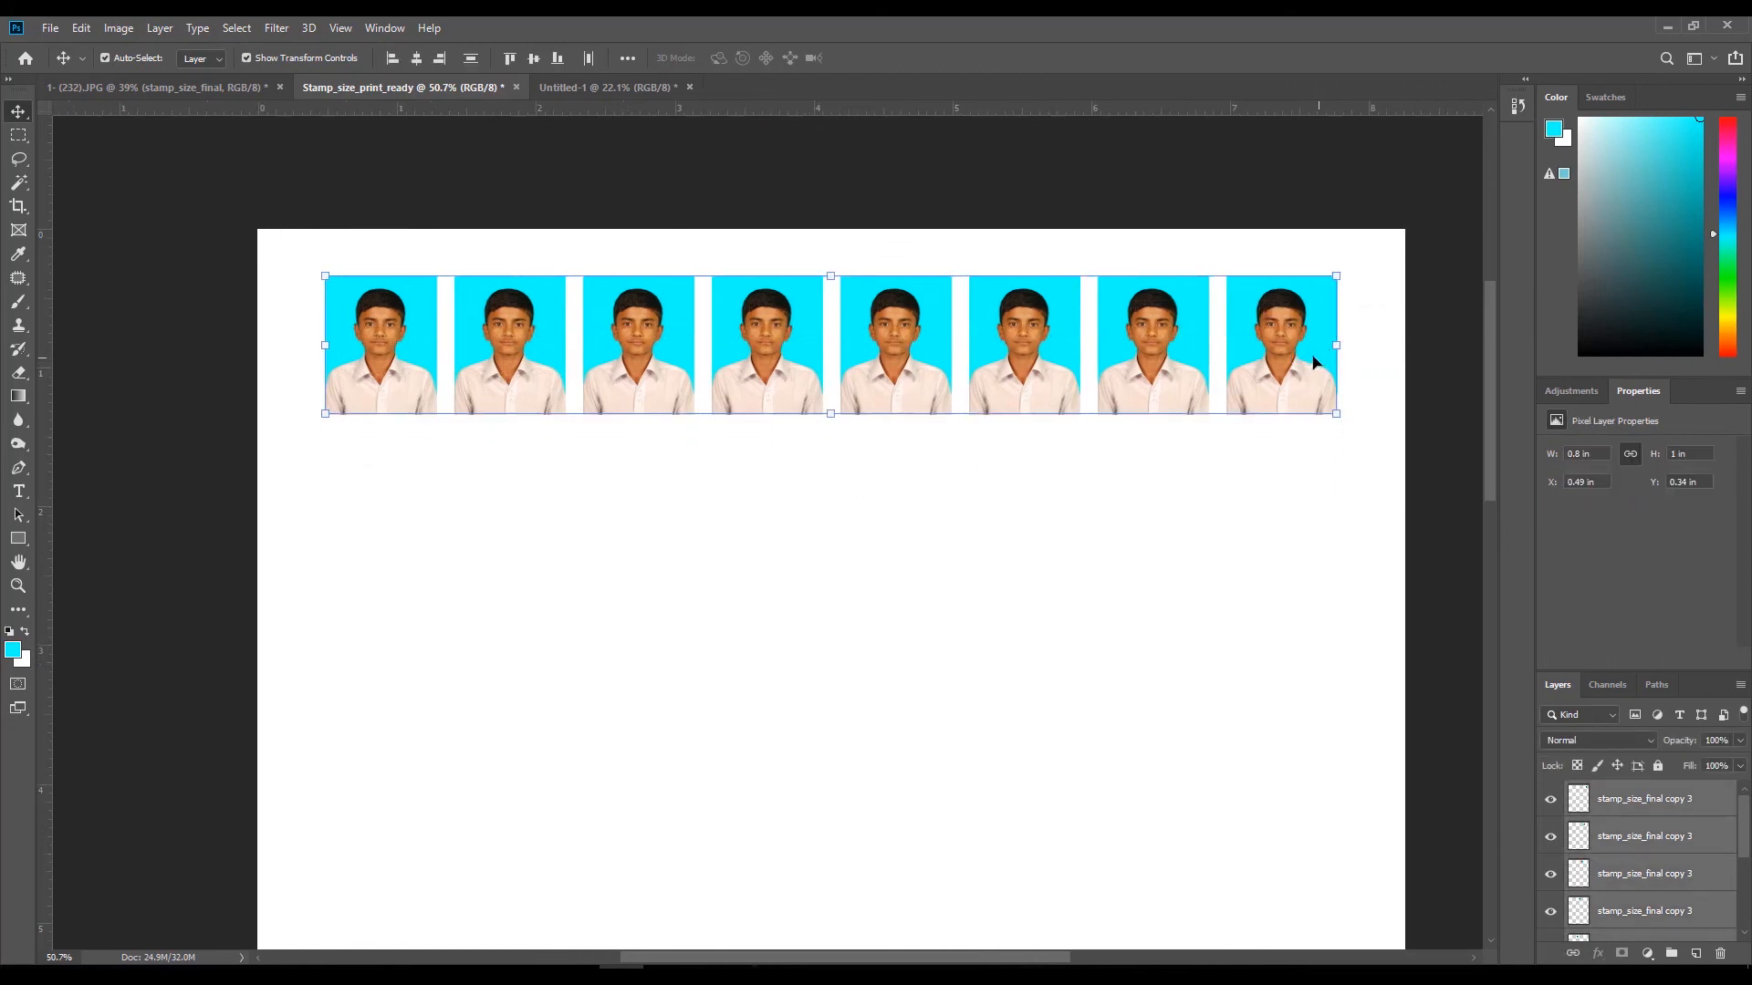
drag(1299, 363, 1301, 516)
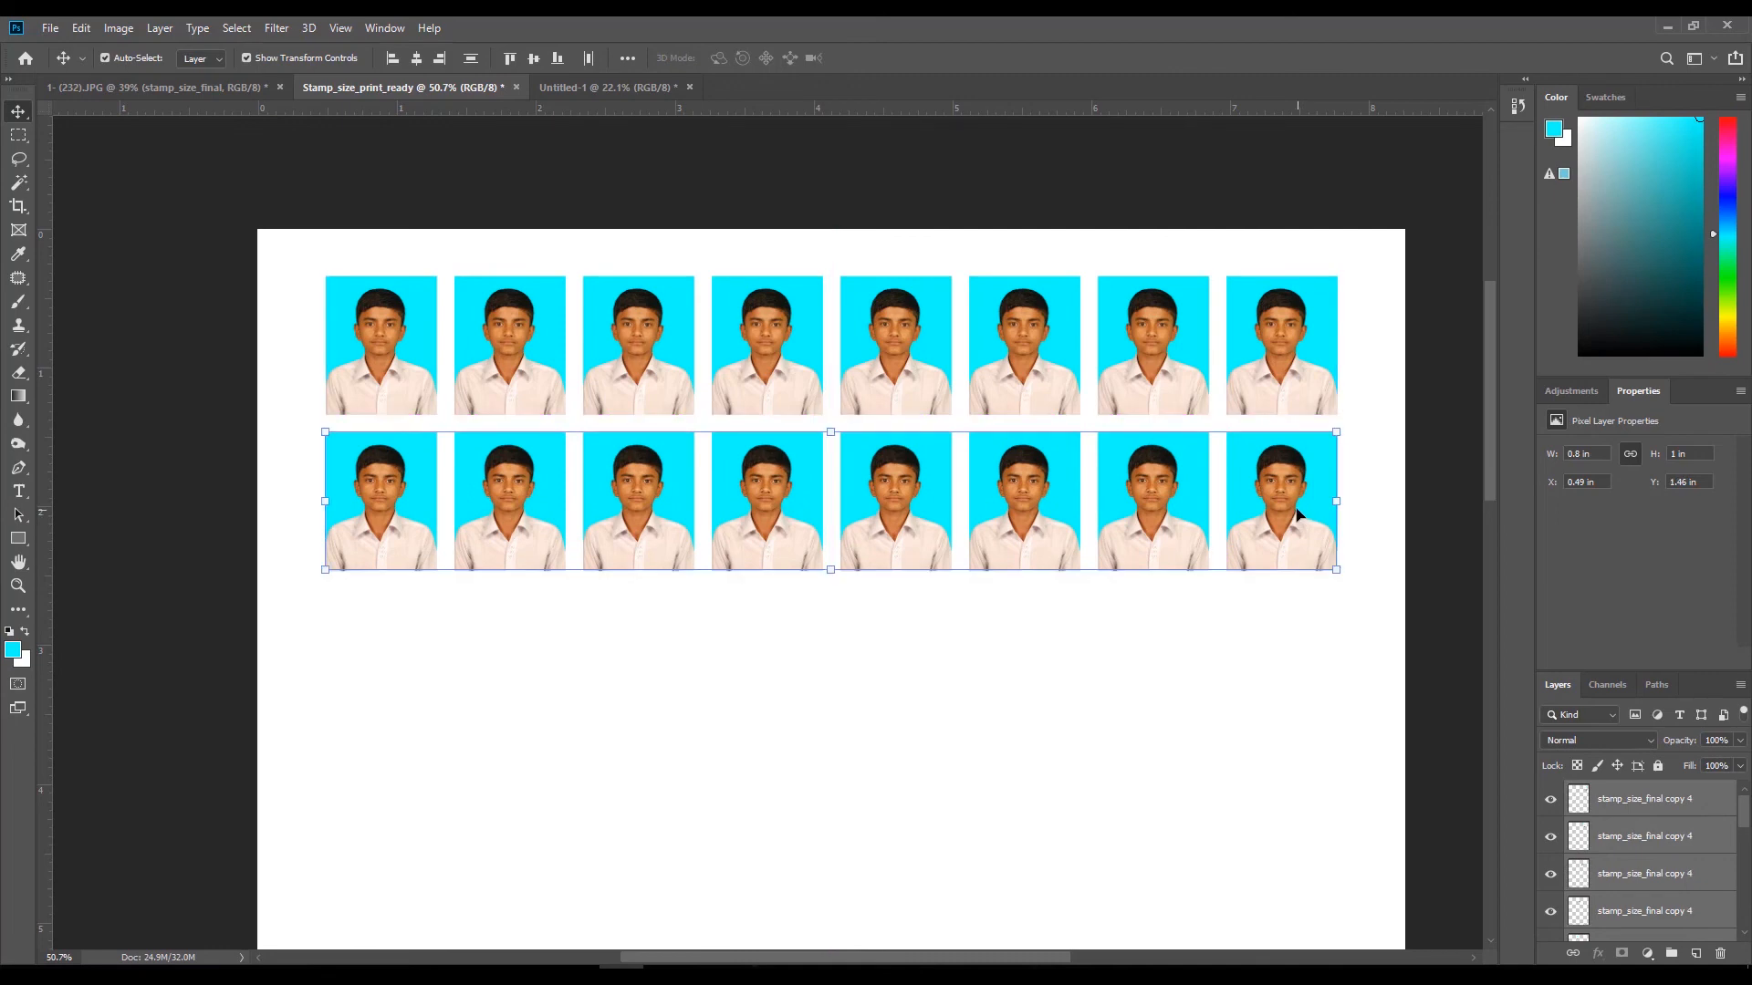
click(1357, 641)
drag(1355, 640, 309, 262)
drag(900, 523, 938, 830)
scroll(929, 639, down, 5)
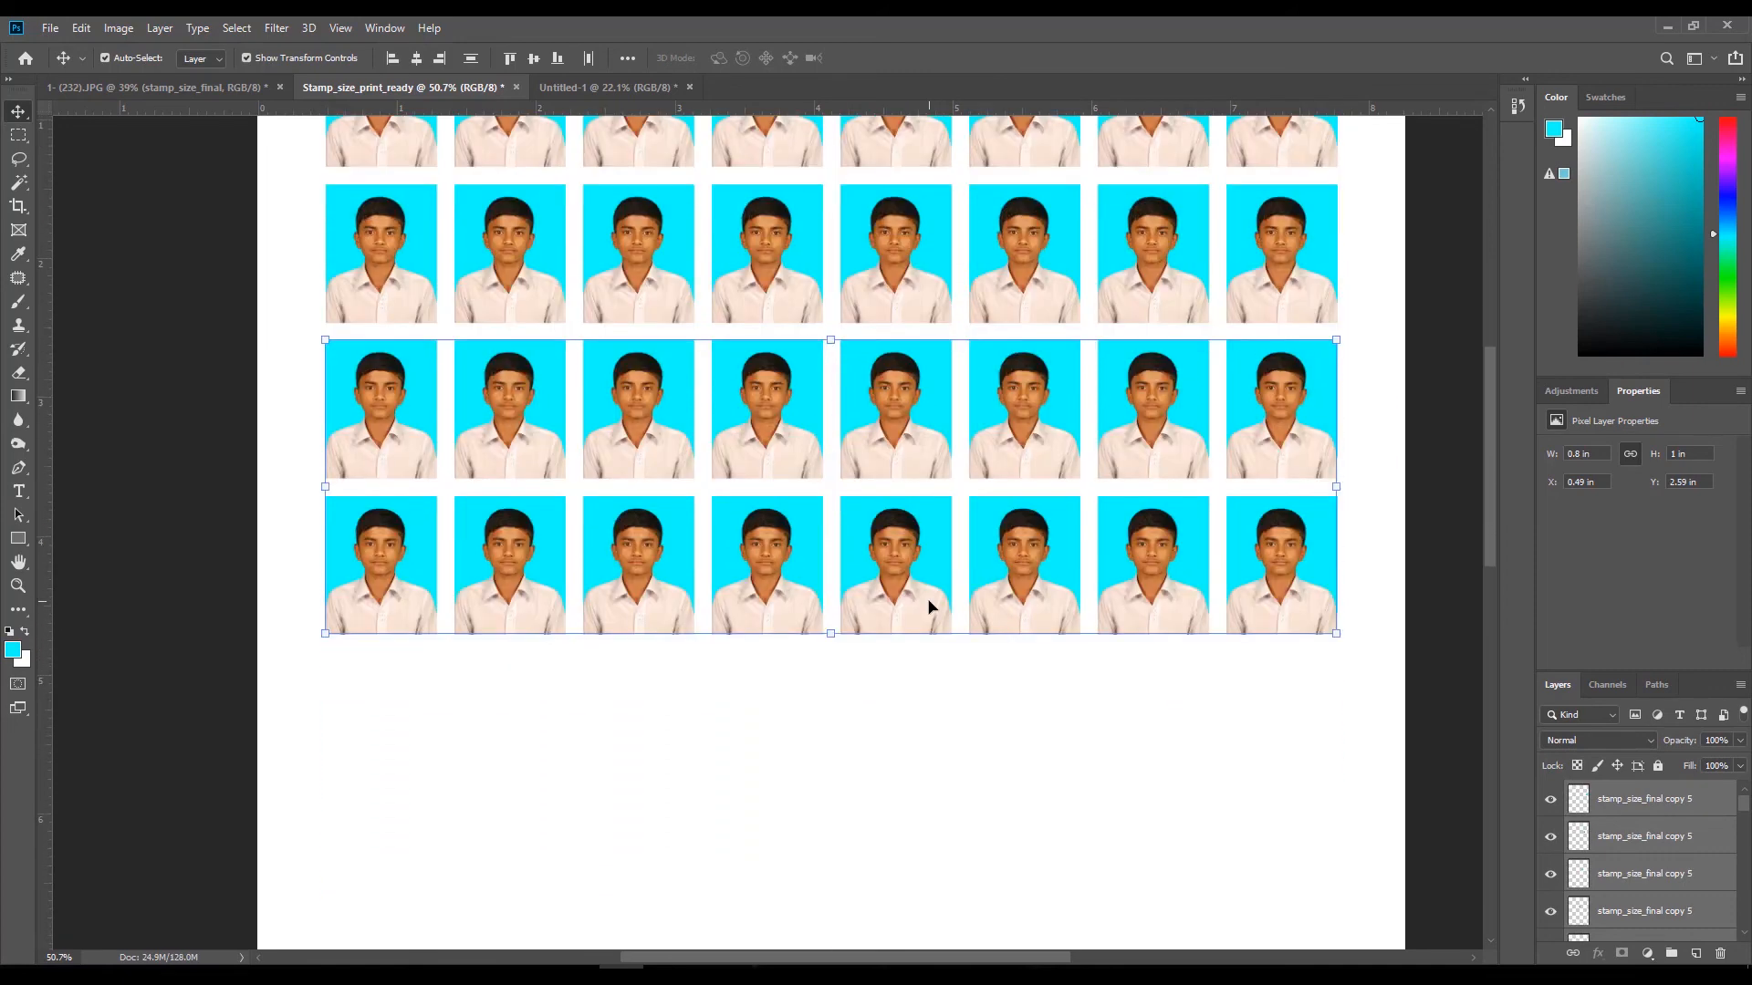
Select all four rows of portraits and duplicate them below to make eight rows, keeping the same spacing.
scroll(1140, 721, up, 2)
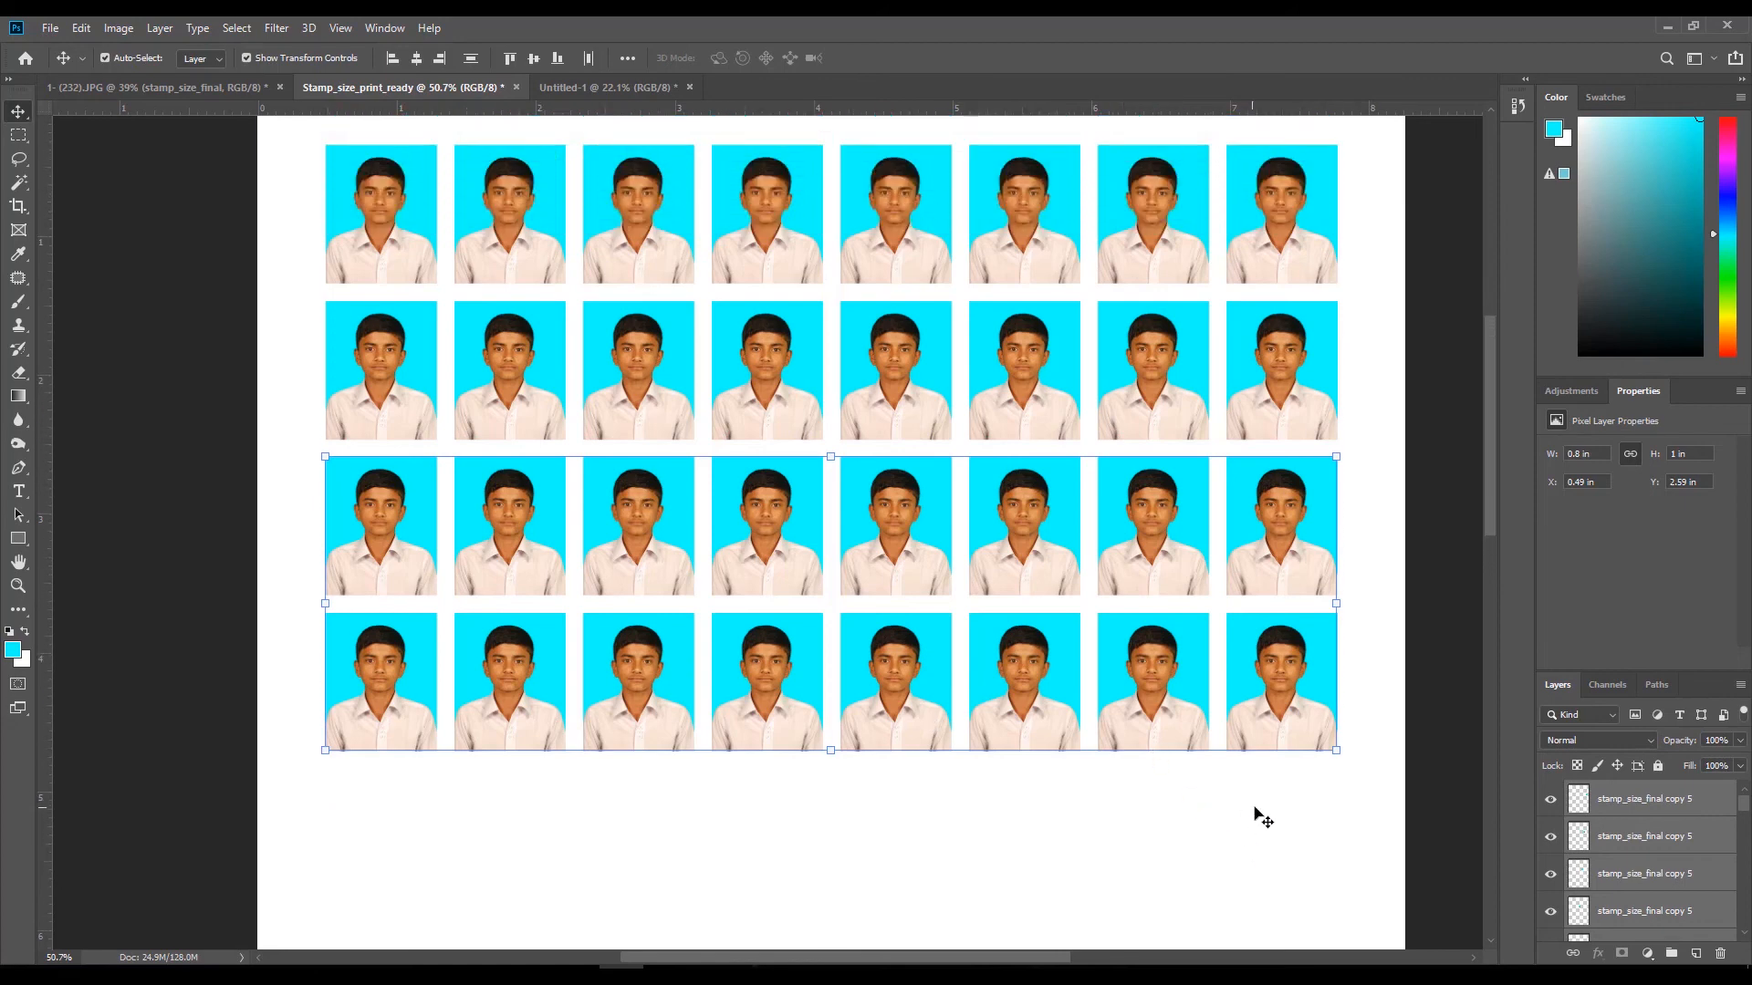
scroll(1223, 810, down, 5)
scroll(1186, 814, up, 3)
drag(1207, 829, 1026, 631)
drag(1124, 589, 657, 199)
drag(874, 427, 911, 781)
scroll(903, 592, down, 3)
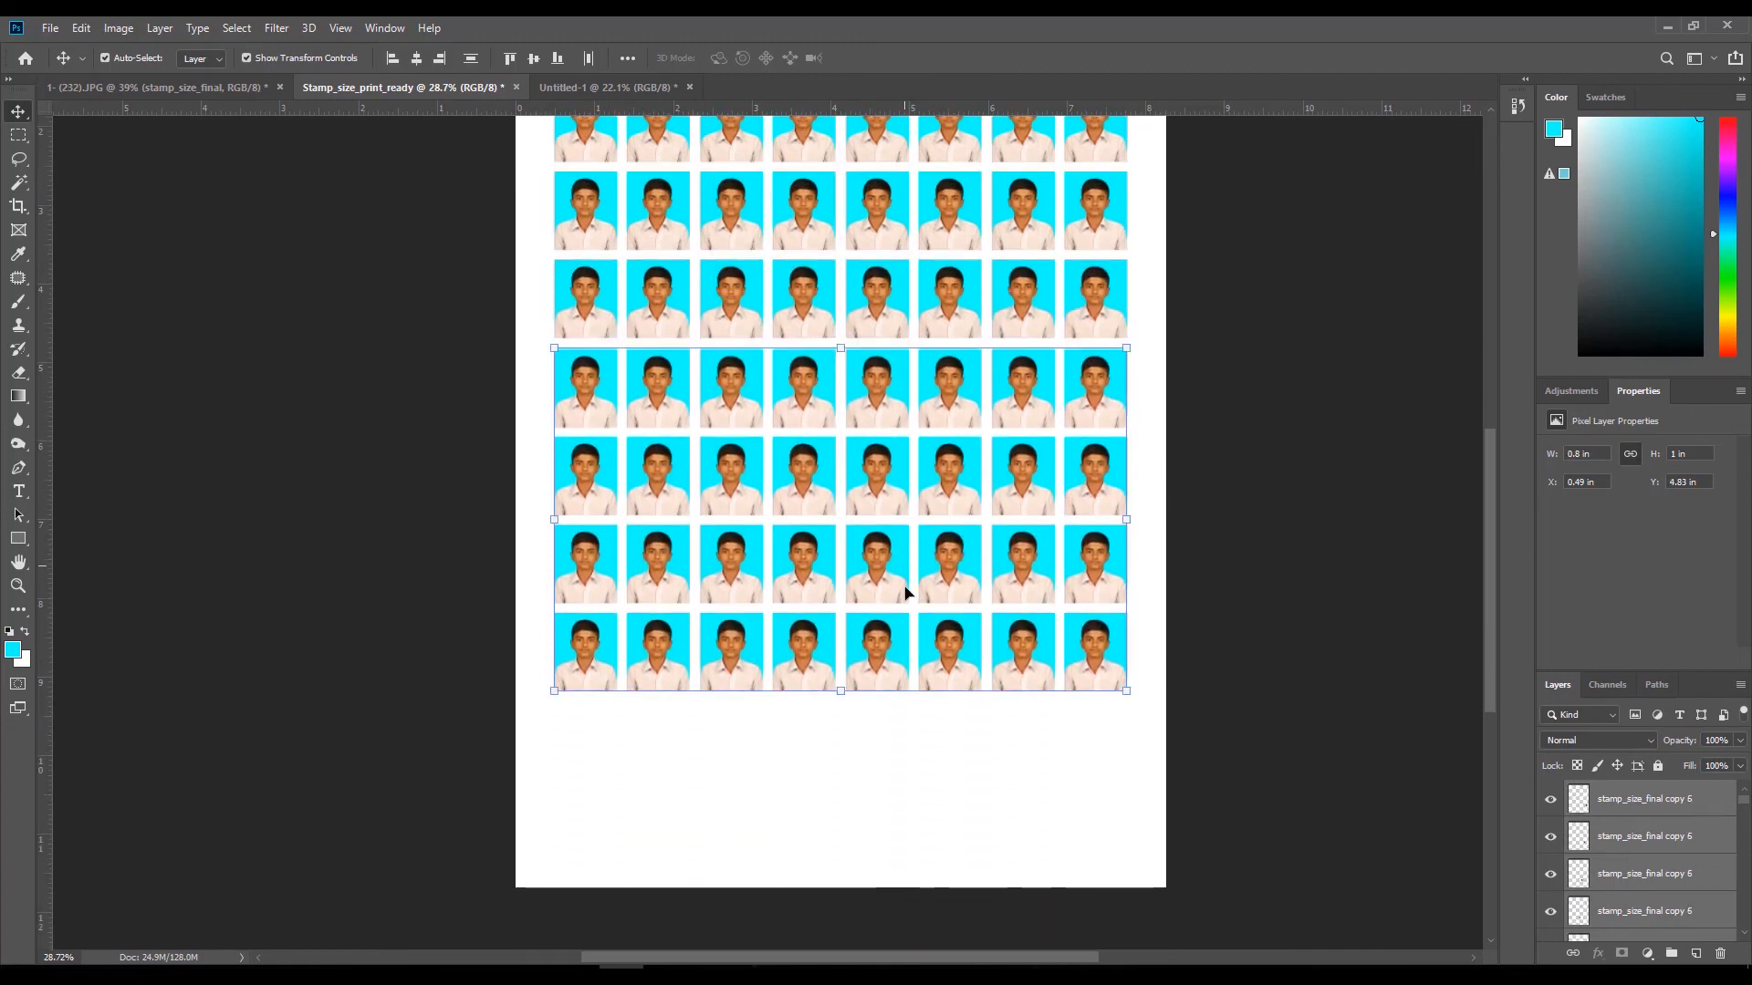
Duplicate the lowest two rows of portraits below themselves to fill the page with ten rows, and deselect the copies.
scroll(912, 629, down, 1)
drag(1106, 694, 552, 524)
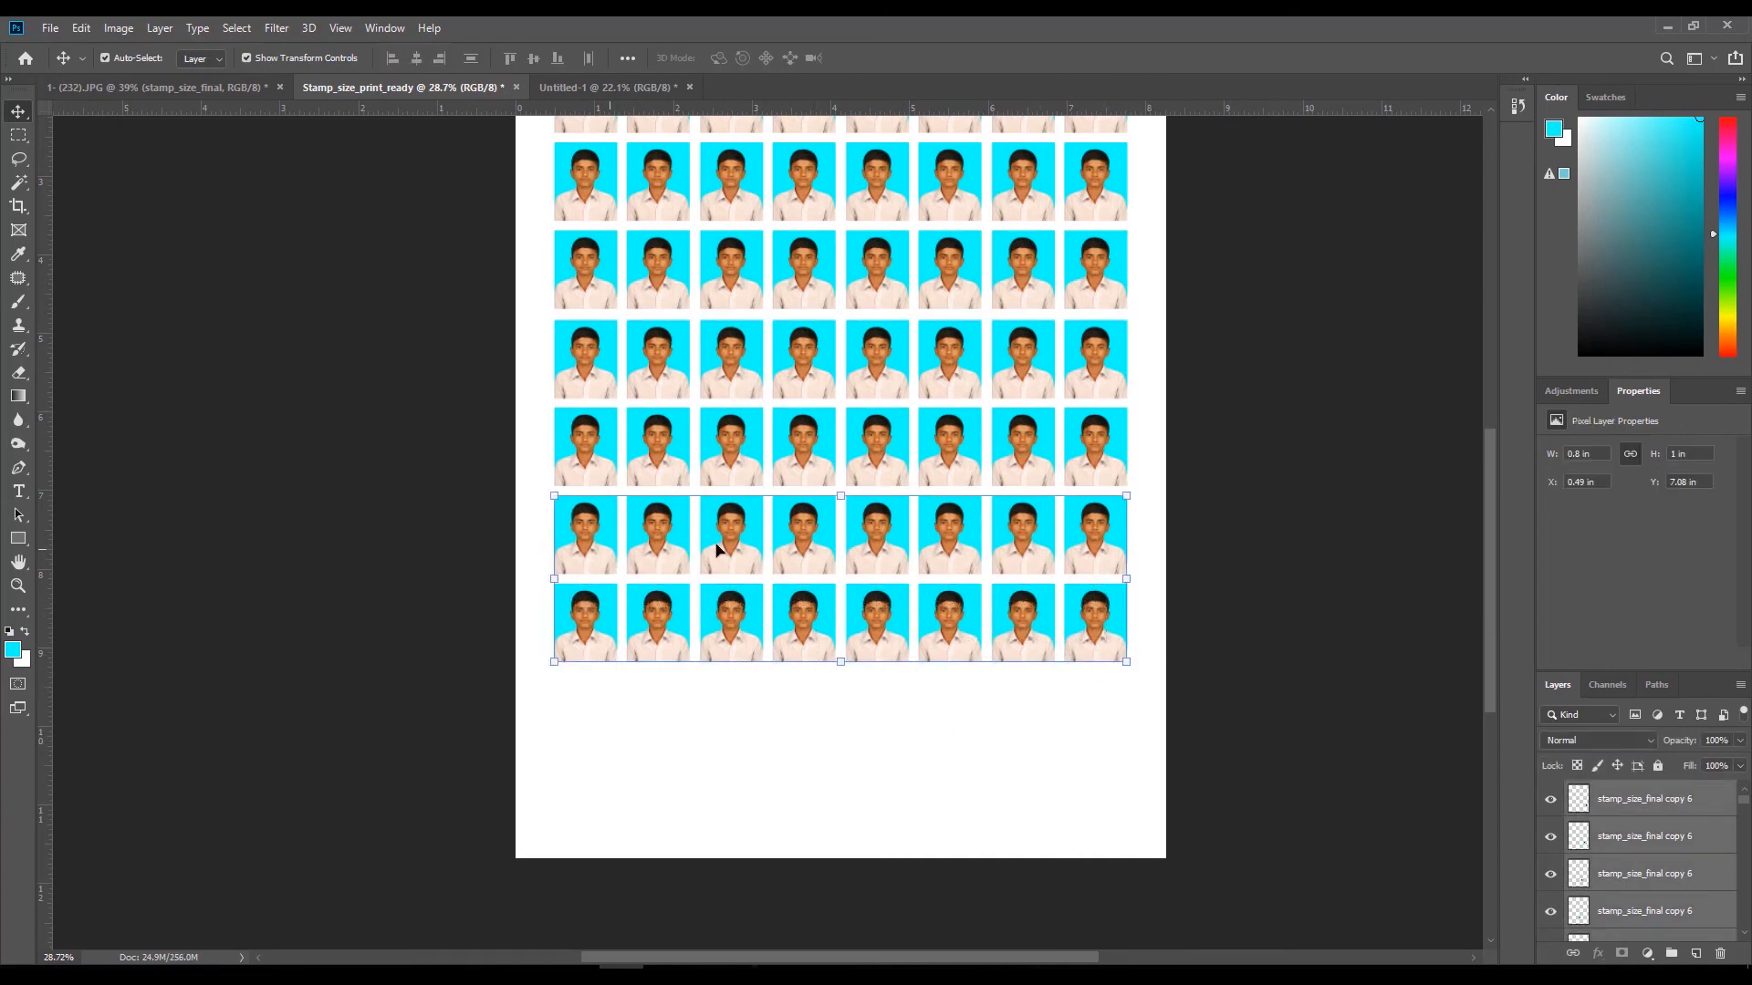
drag(737, 536, 725, 721)
scroll(809, 657, up, 3)
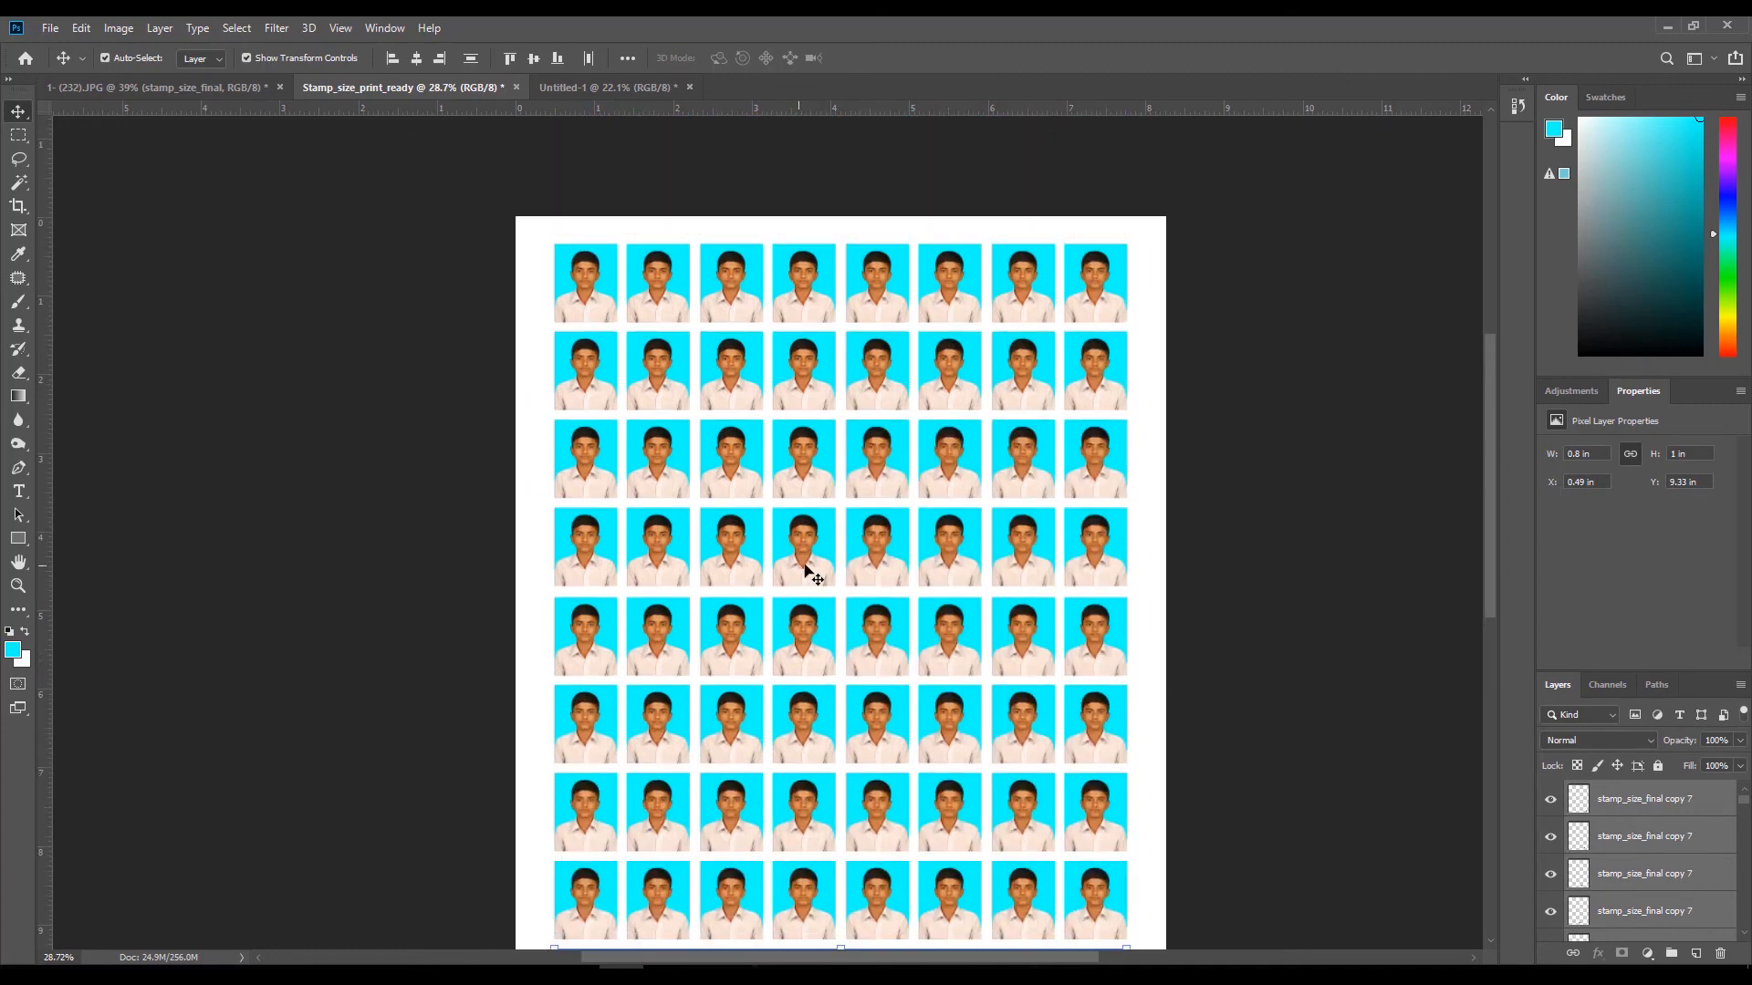
click(1152, 602)
Examine the filled A4 sheet from its top edge to its bottom edge, checking the portraits' spacing and margins.
scroll(1075, 638, down, 2)
scroll(1074, 609, down, 3)
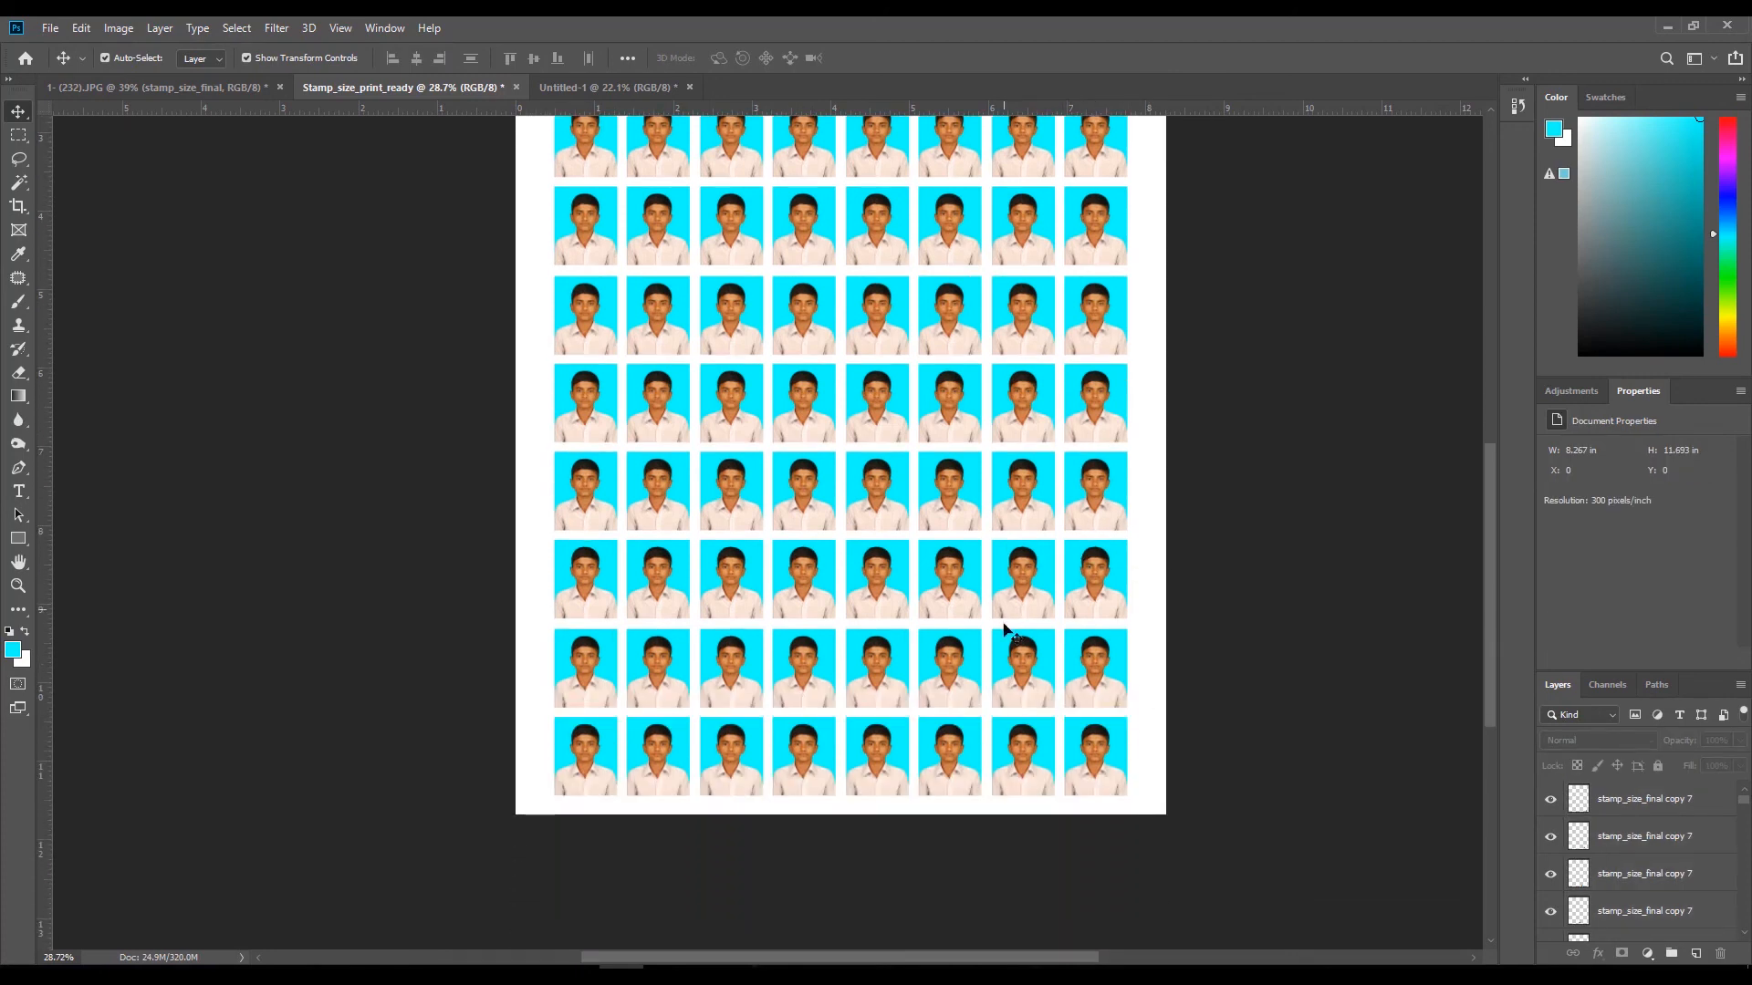
scroll(1004, 628, up, 5)
scroll(1000, 560, up, 1)
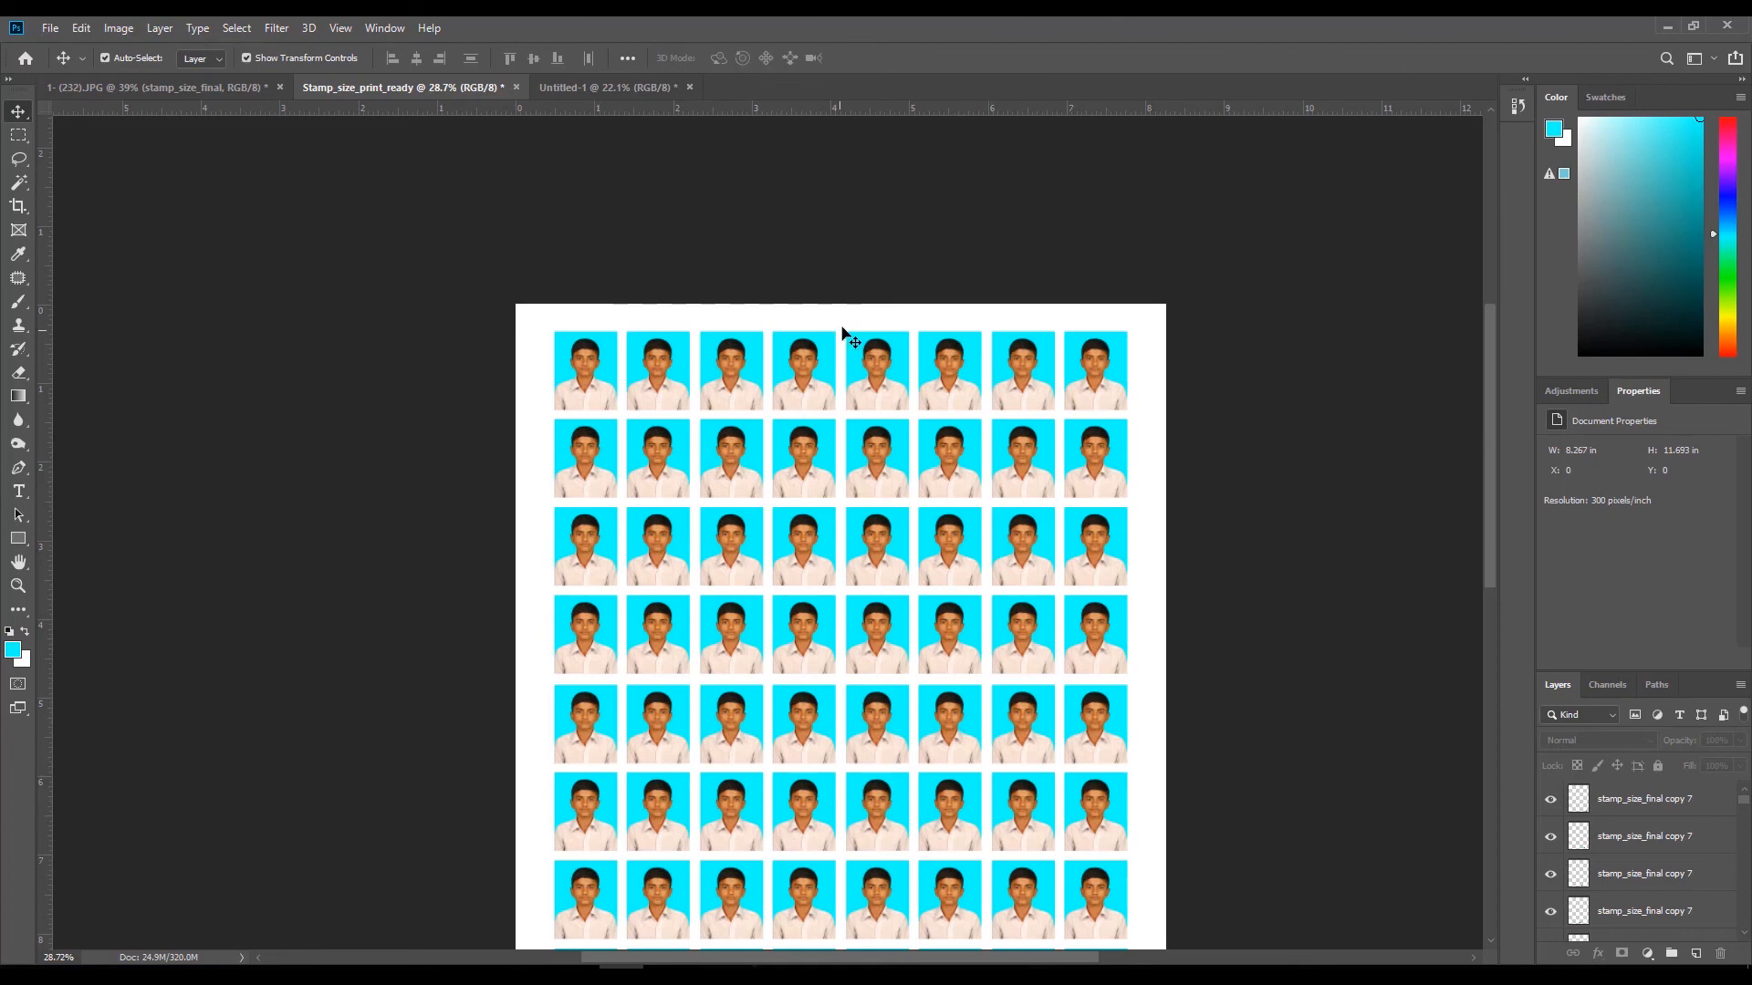
scroll(841, 365, down, 5)
scroll(821, 416, down, 1)
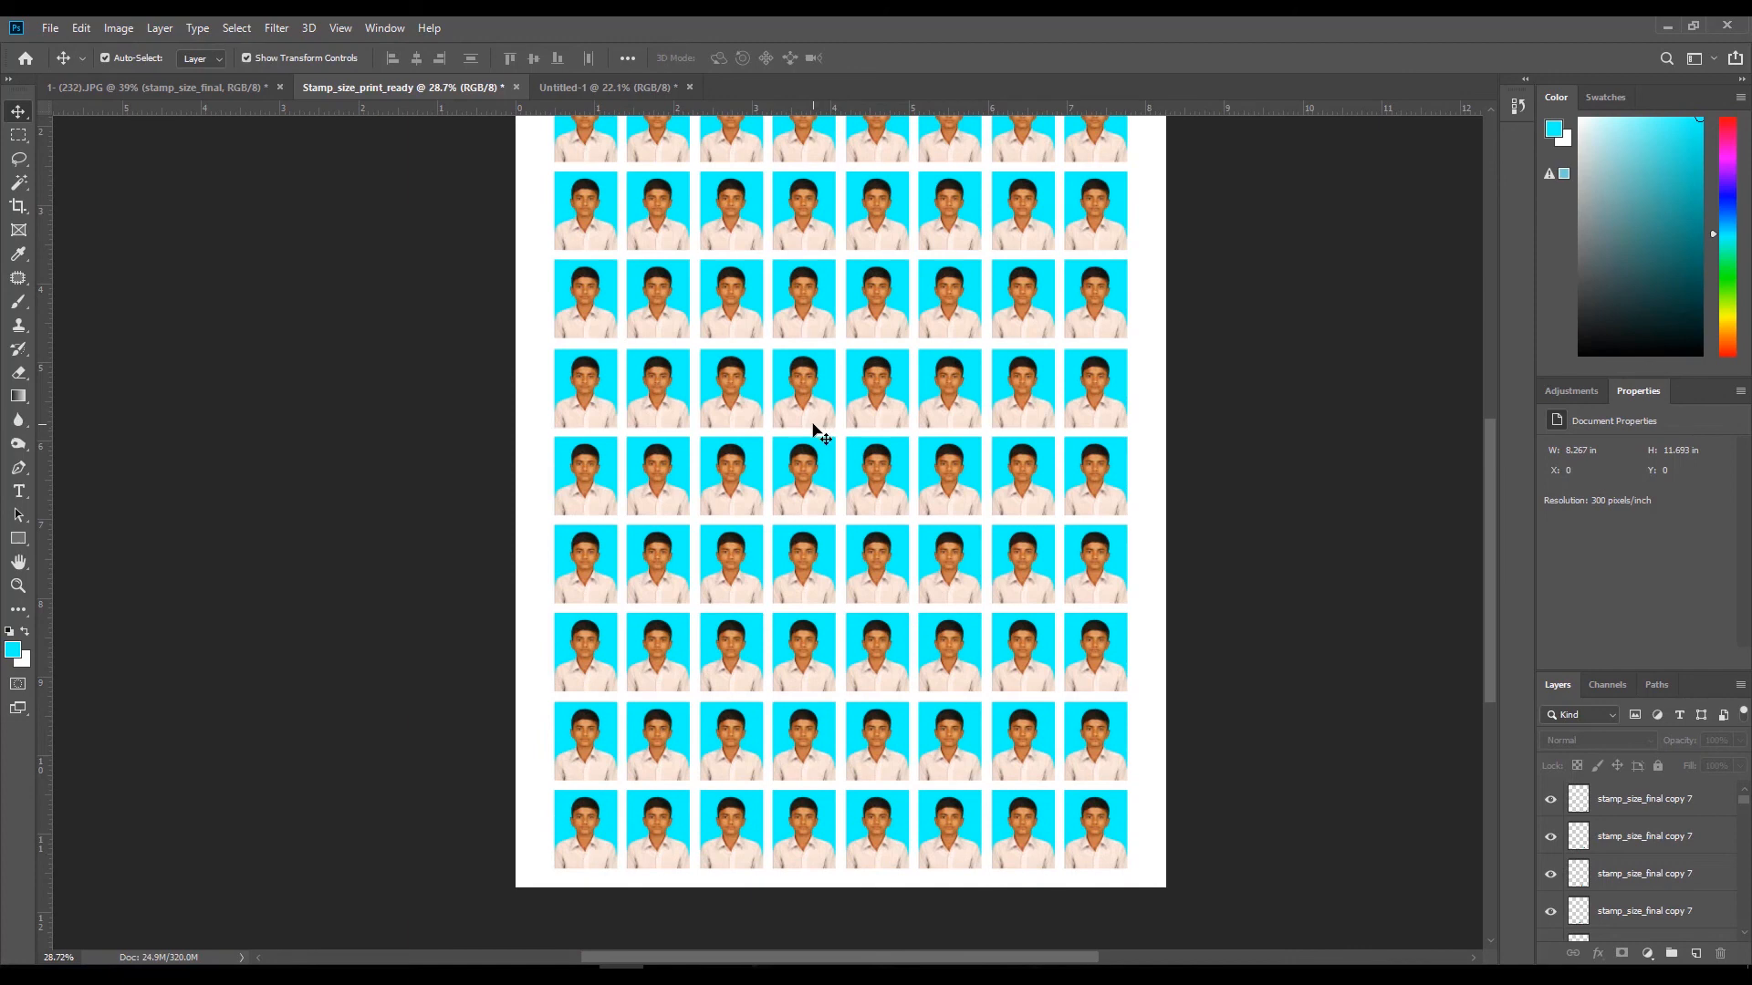
scroll(809, 436, up, 2)
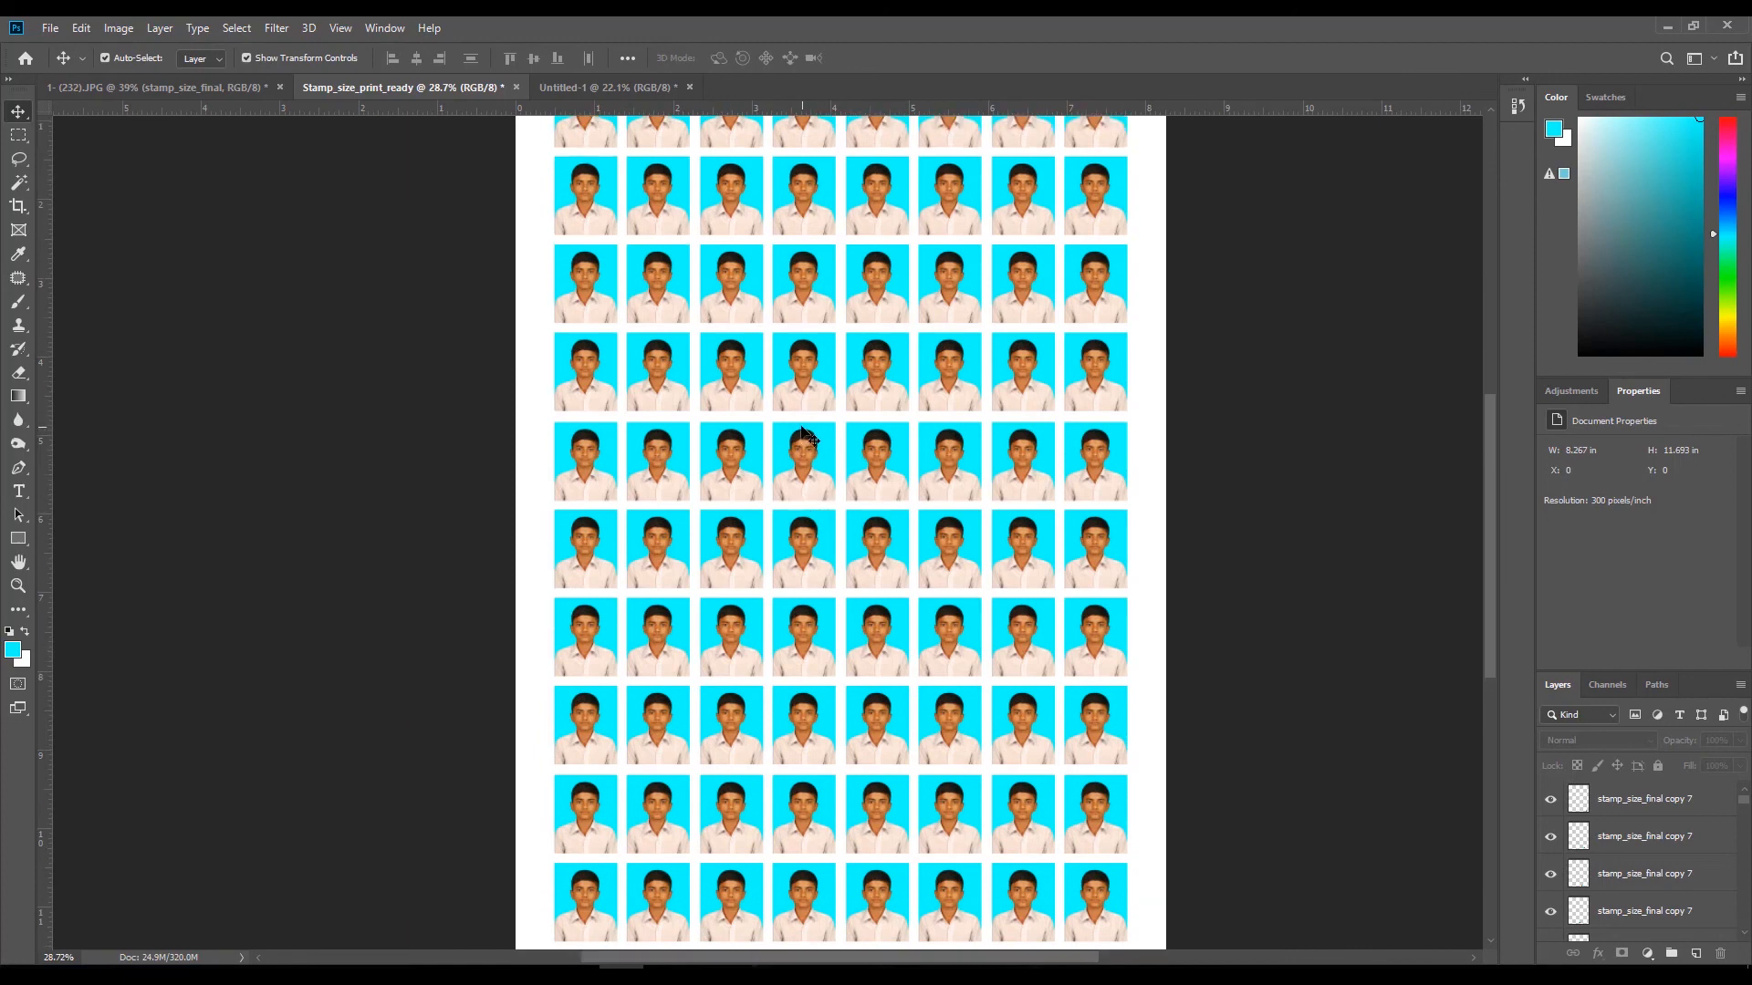
scroll(804, 430, up, 3)
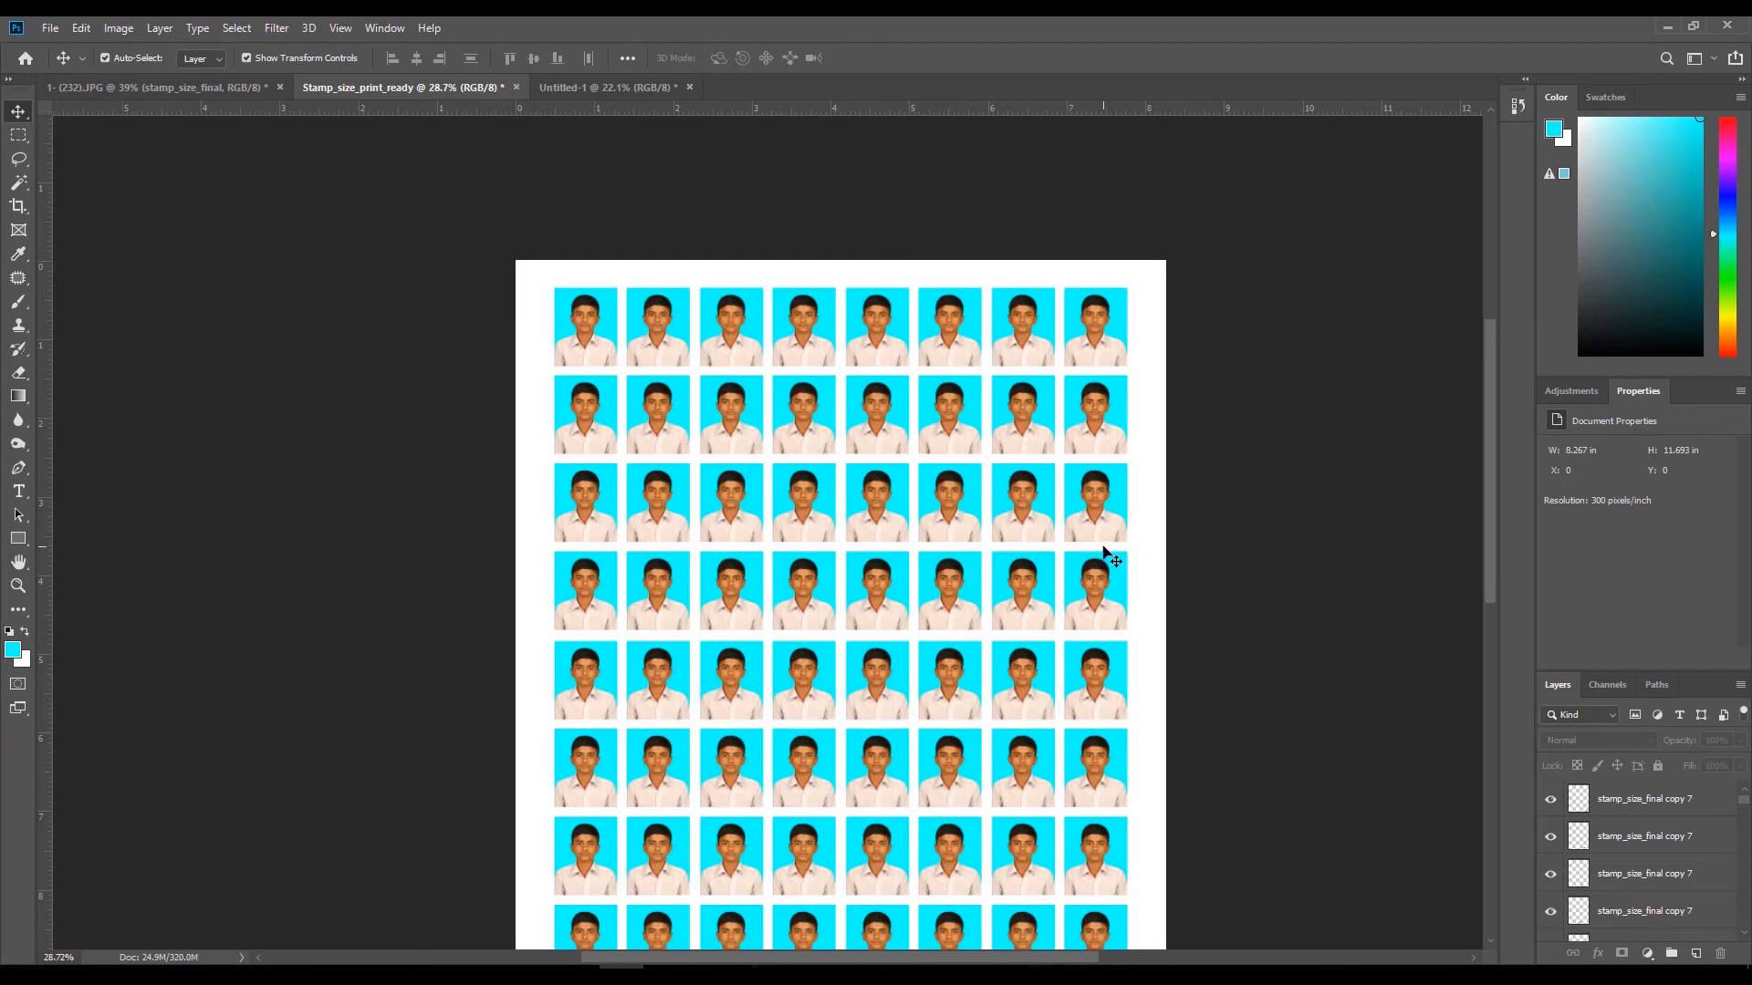
scroll(1057, 511, down, 2)
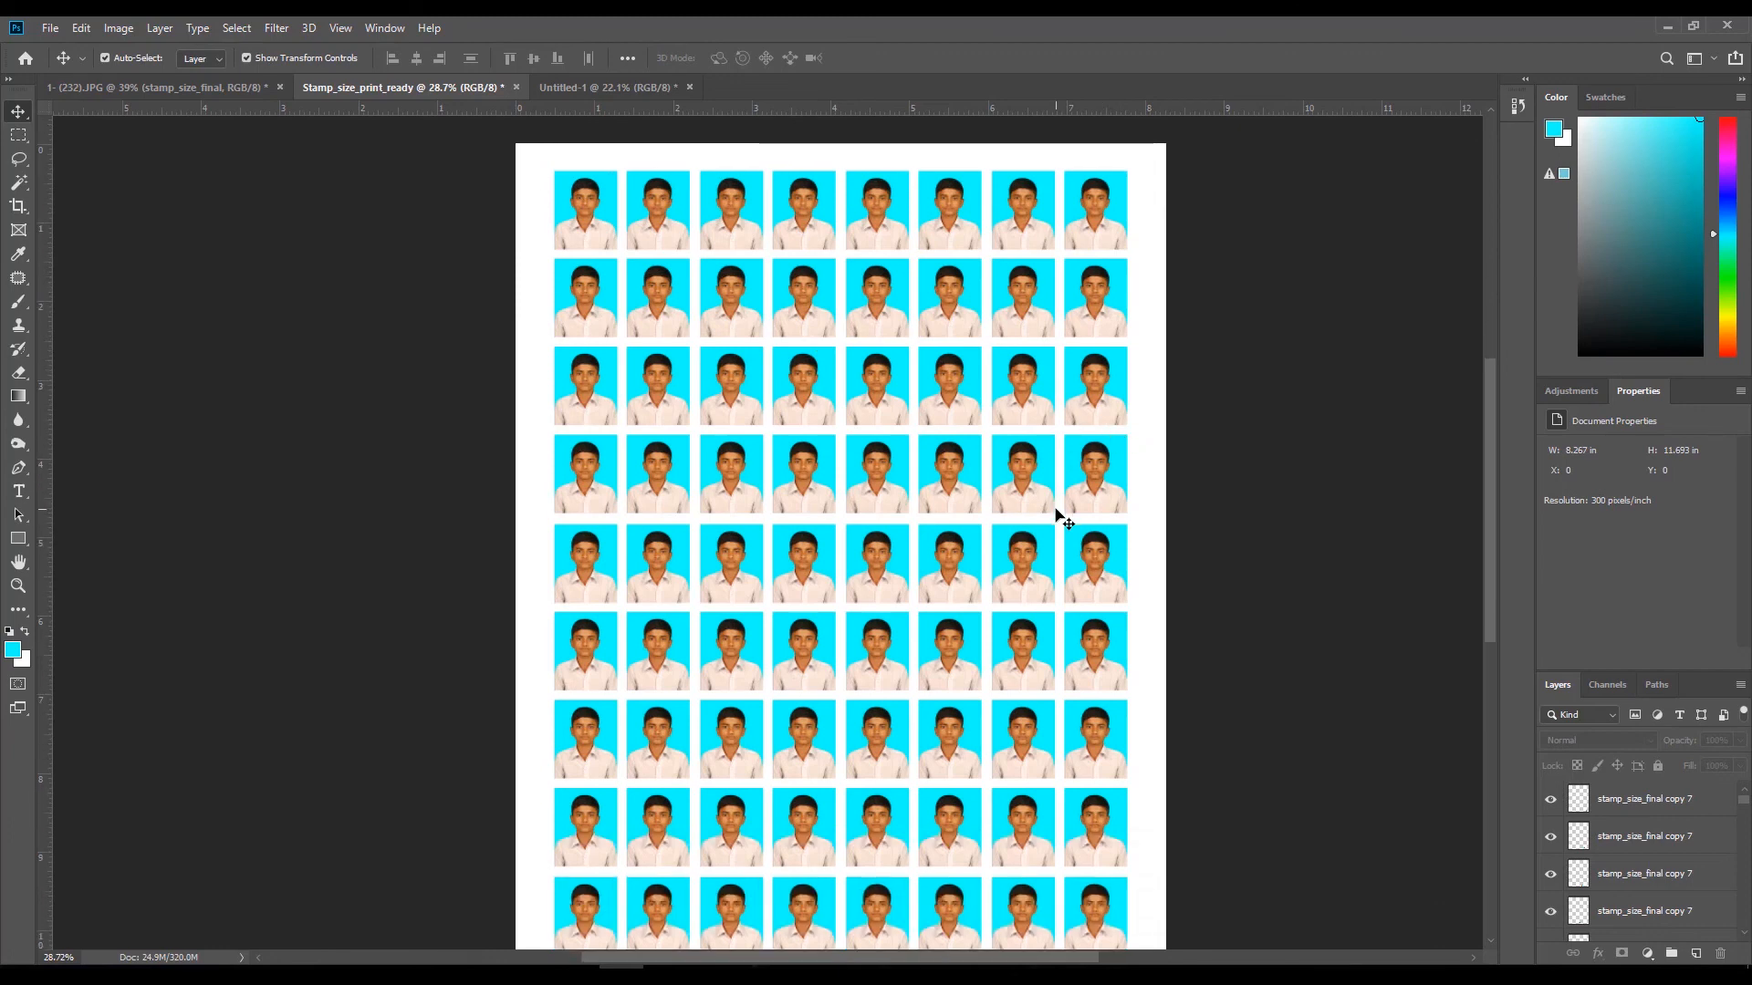
scroll(1056, 513, up, 1)
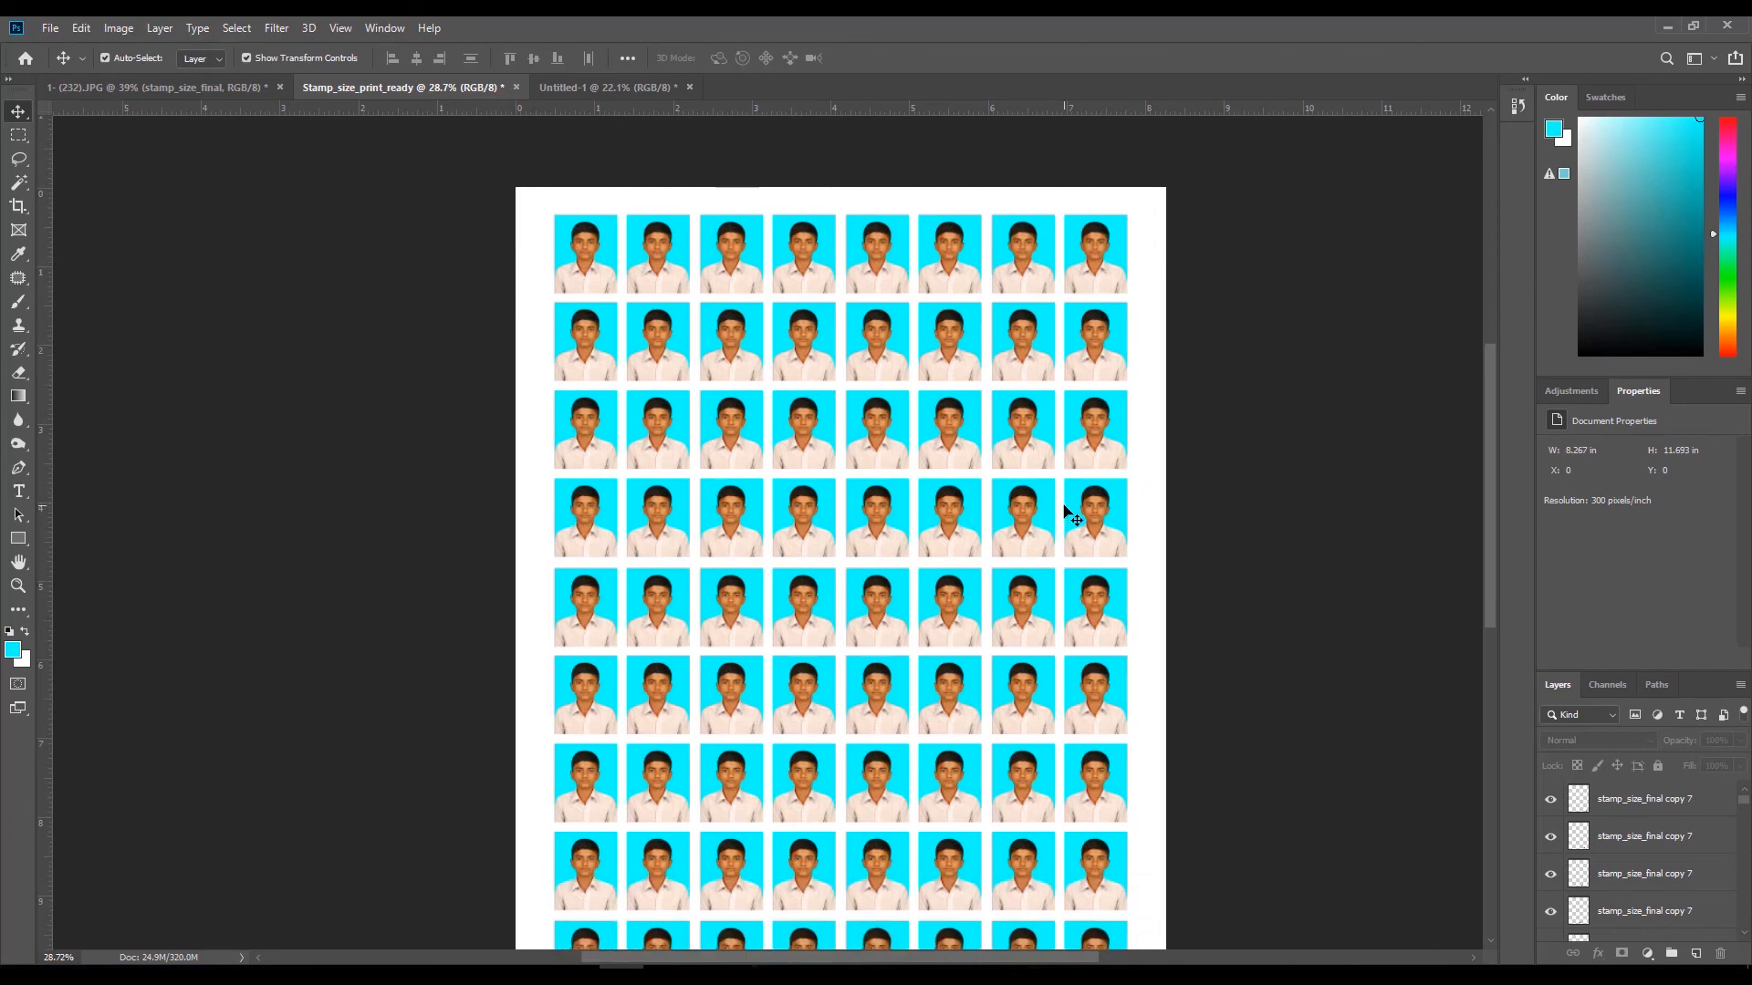